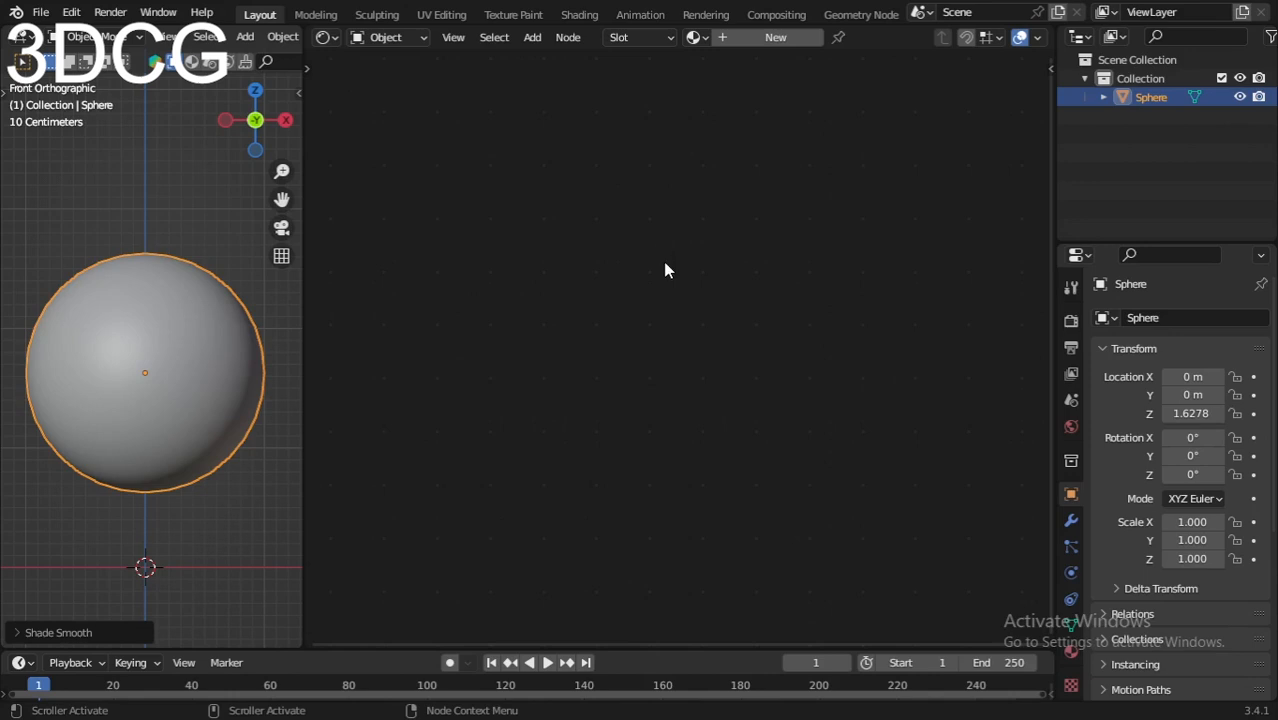
# Step: Create Material.001 for the sphere and delete its Principled BSDF, leaving only Material Output
pyautogui.click(797, 38)
pyautogui.scroll(3, 641, 330)
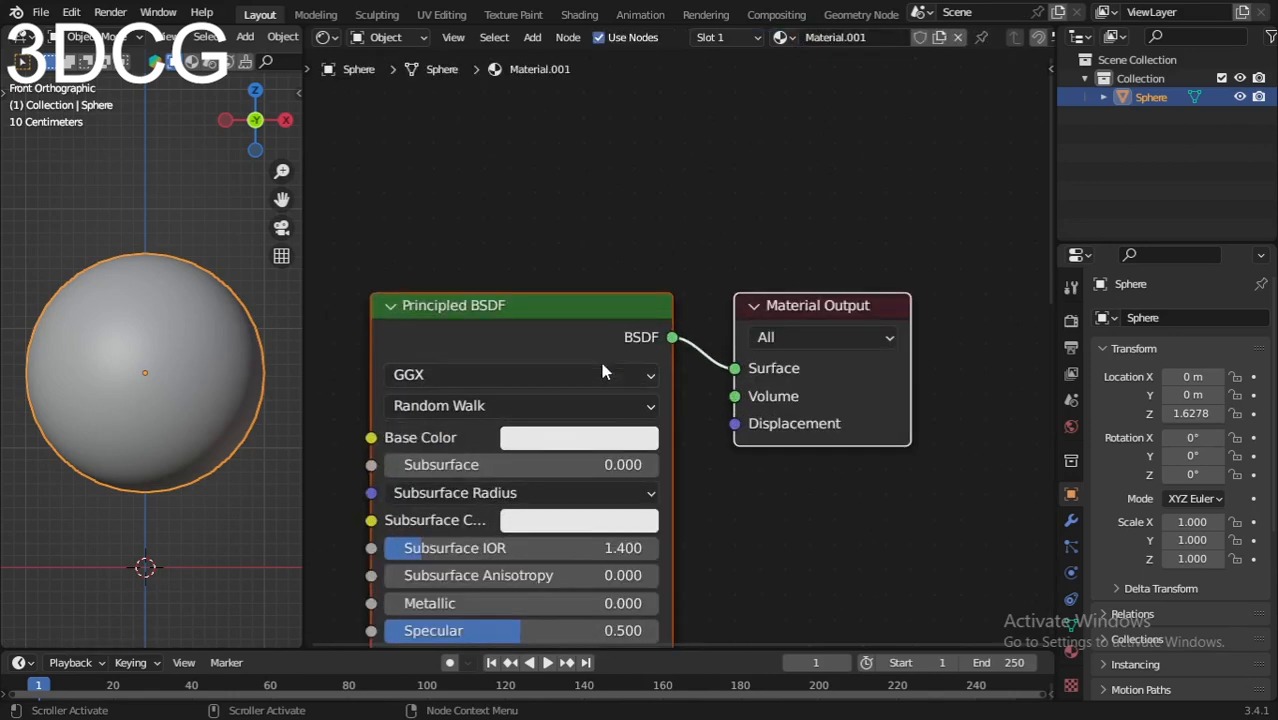
pyautogui.click(565, 343)
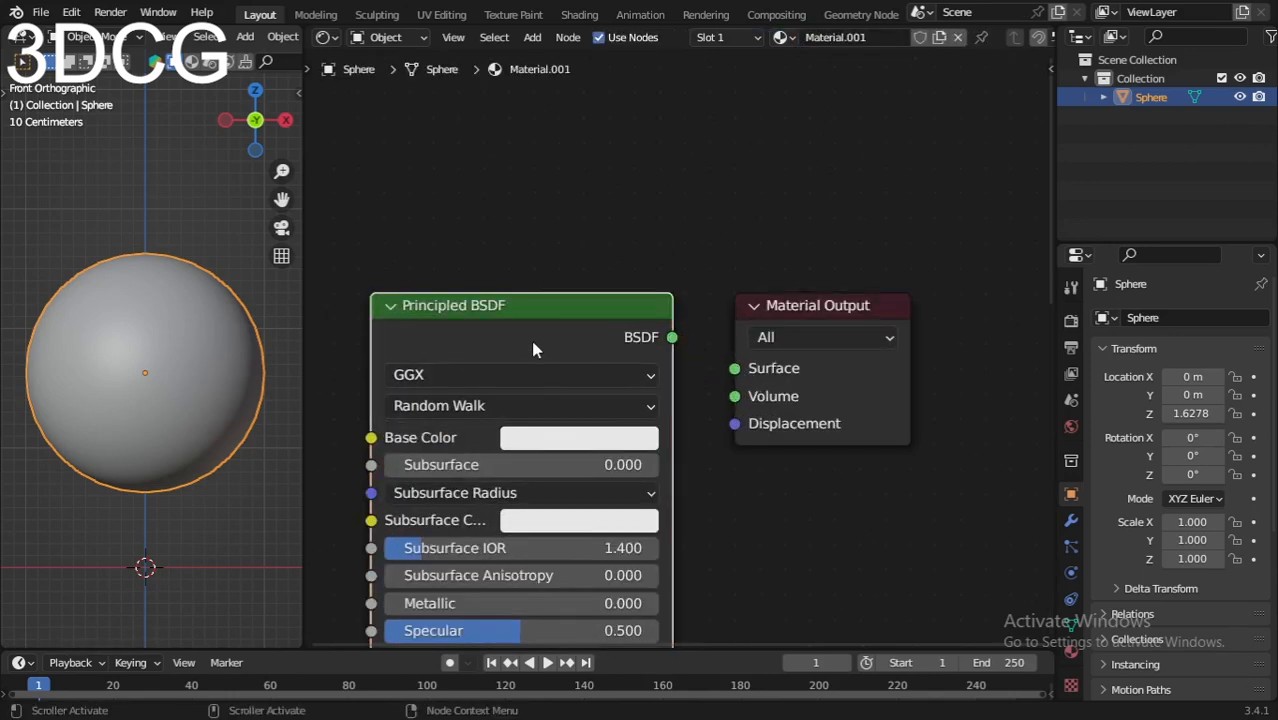
pyautogui.moveTo(531, 342); pyautogui.dragTo(666, 281)
pyautogui.press('x')
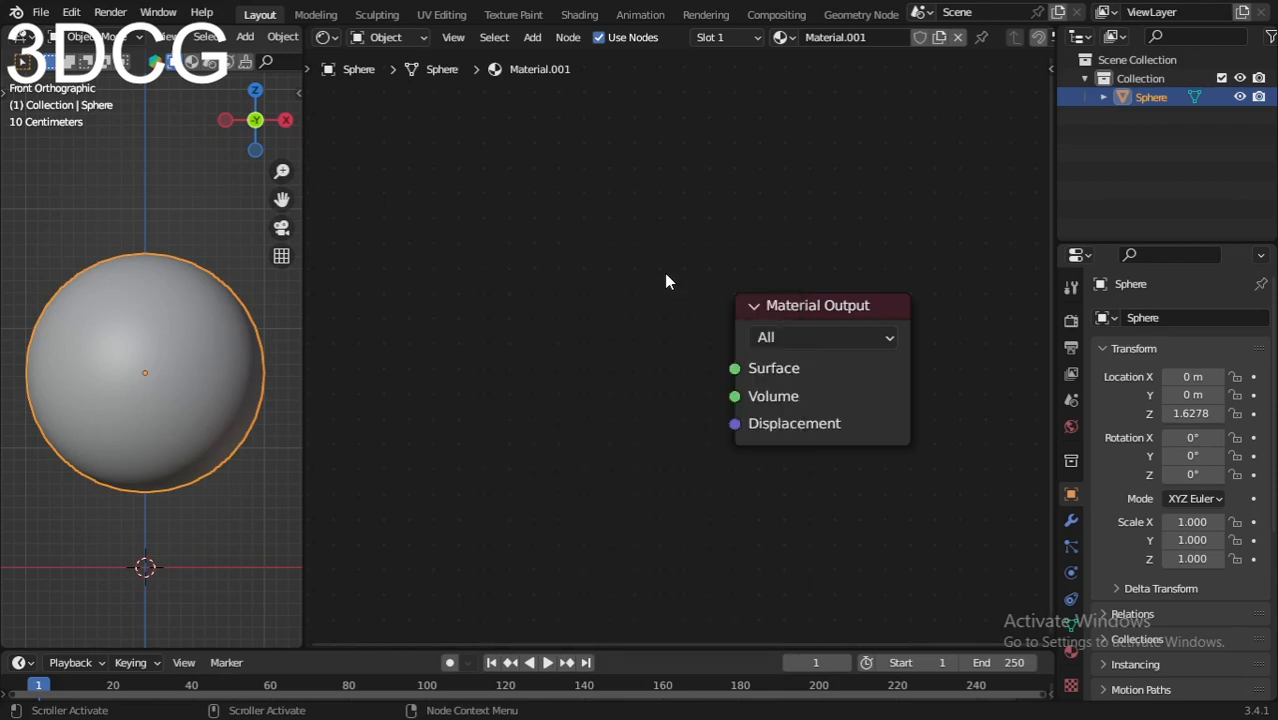
pyautogui.click(844, 402)
pyautogui.moveTo(792, 388); pyautogui.dragTo(823, 386)
pyautogui.scroll(2, 752, 384)
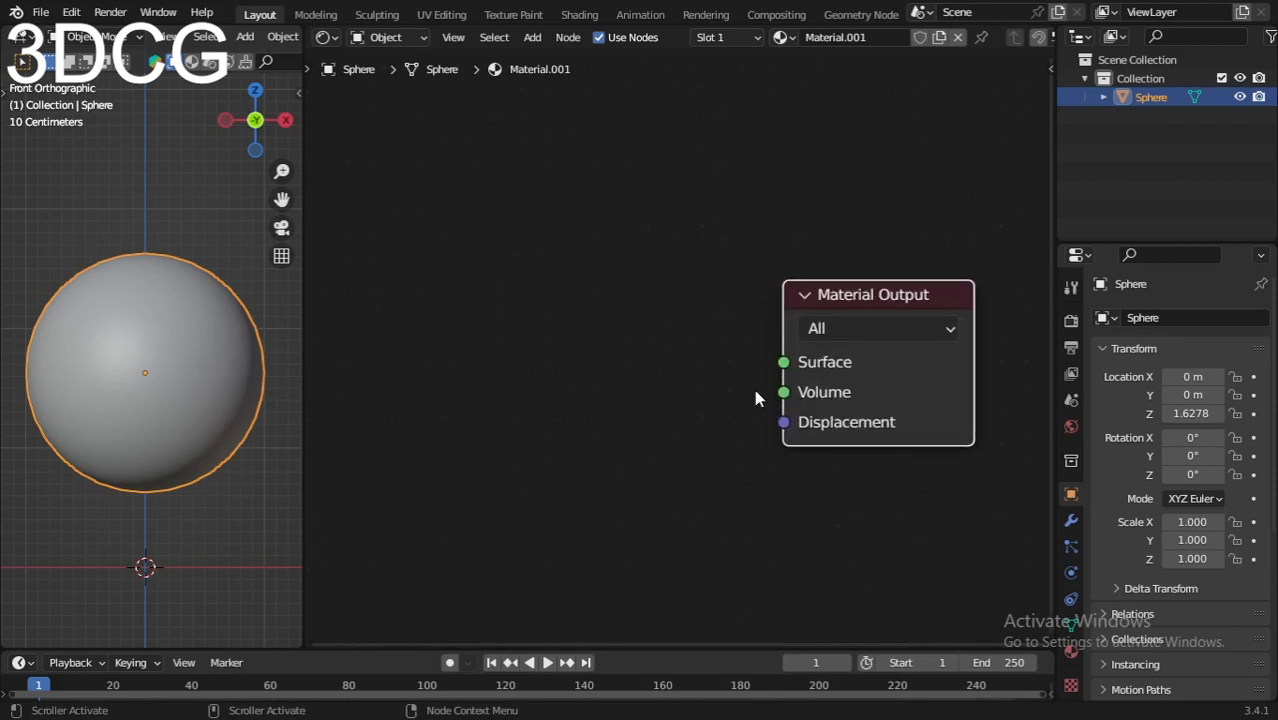
pyautogui.click(622, 409)
pyautogui.rightClick(615, 328)
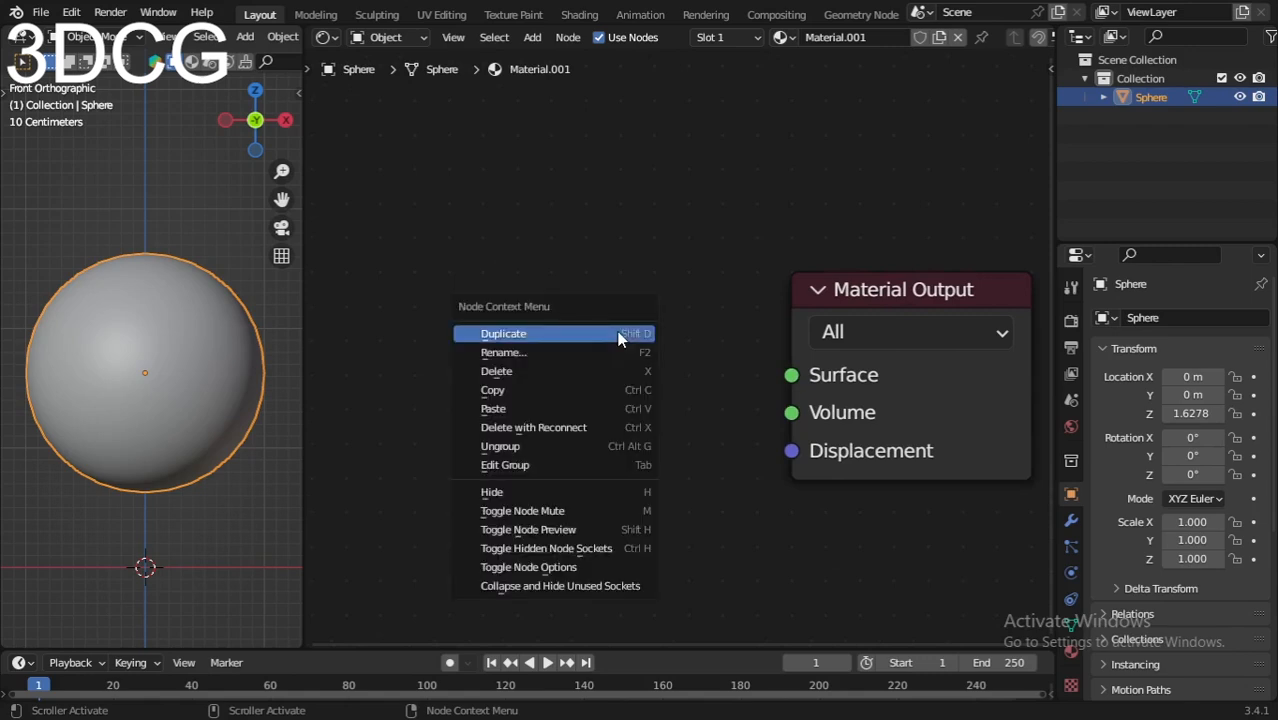
# Step: Add a Mix Shader node and connect it to the Material Output's Surface input
pyautogui.hotkey('shift', 'a')
pyautogui.click(617, 277)
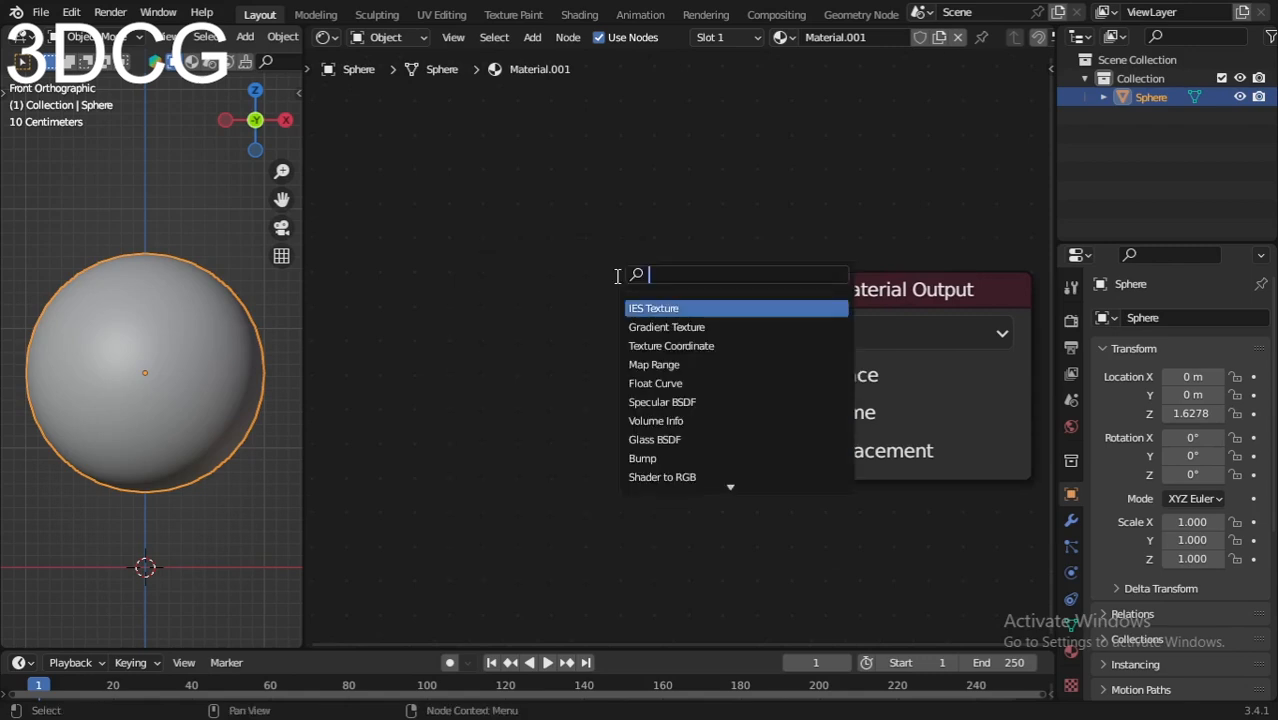
pyautogui.write('mix')
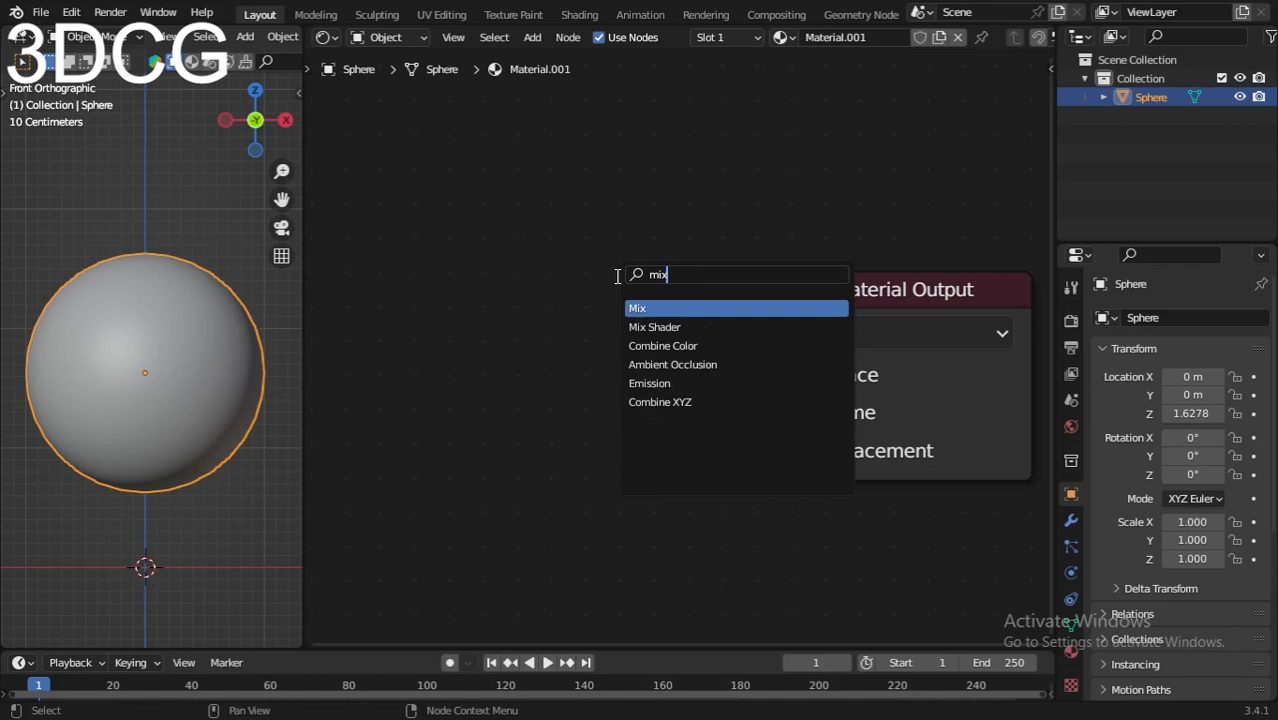
pyautogui.click(645, 326)
pyautogui.click(532, 360)
pyautogui.scroll(-4, 696, 426)
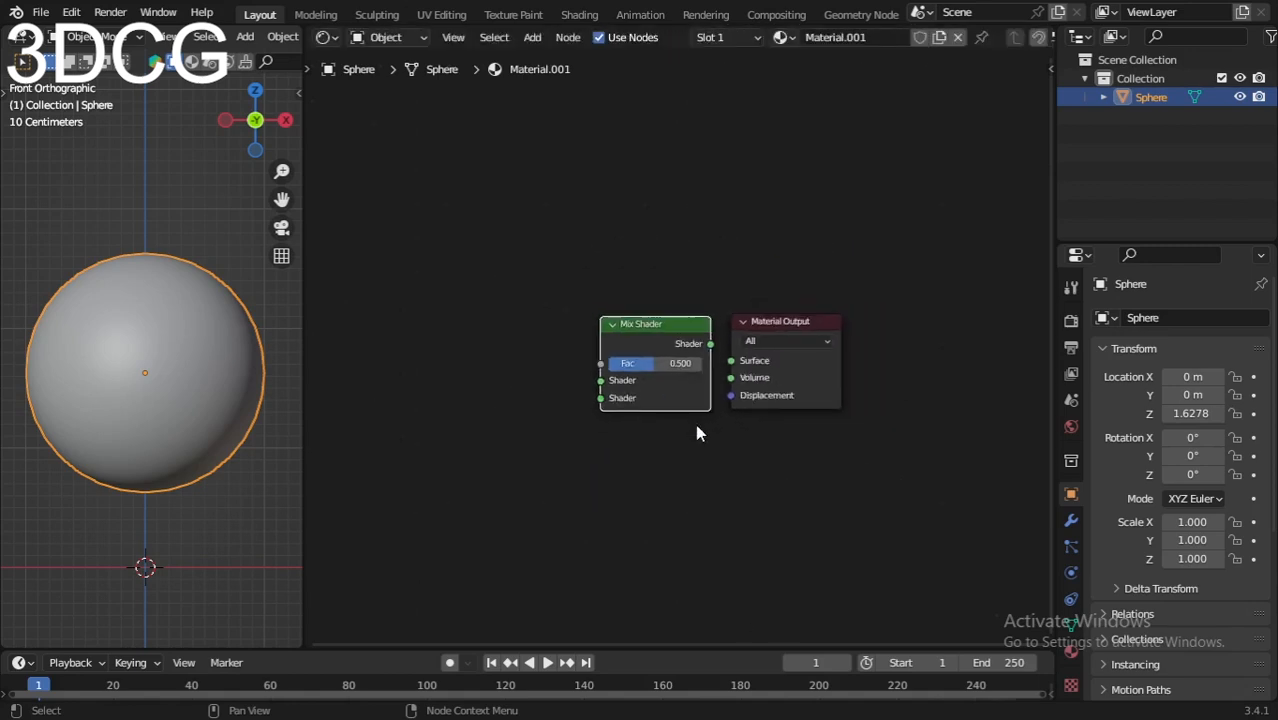
pyautogui.moveTo(696, 426); pyautogui.dragTo(773, 417, button='middle')
pyautogui.scroll(2, 775, 418)
pyautogui.moveTo(700, 314); pyautogui.dragTo(671, 269)
pyautogui.moveTo(776, 269); pyautogui.dragTo(836, 345)
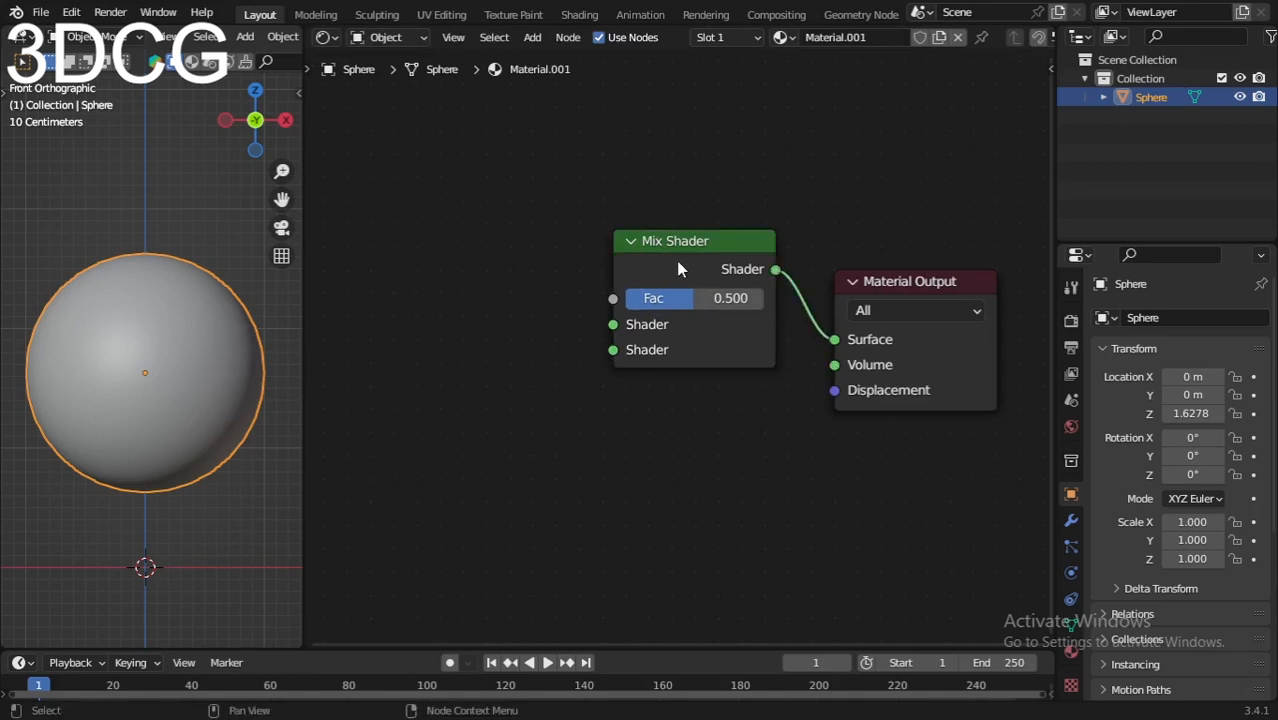
pyautogui.moveTo(688, 259); pyautogui.dragTo(697, 272)
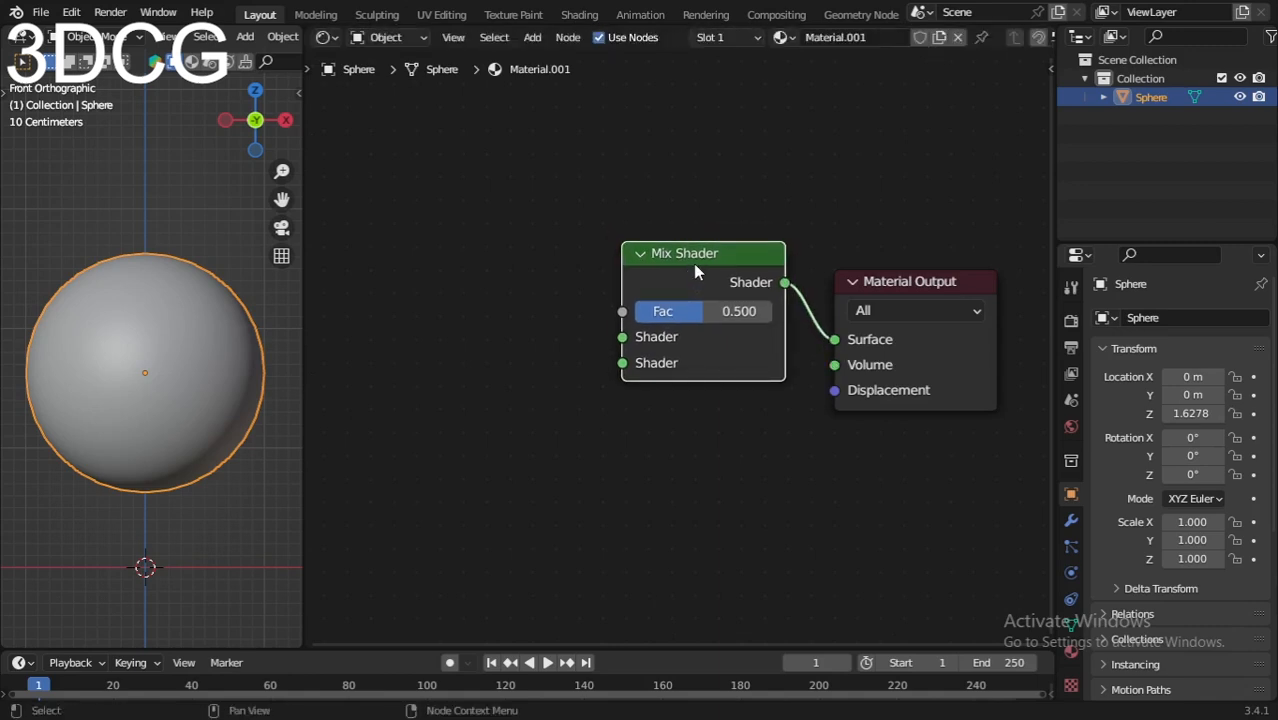
# Step: Add an Emission node and a Refraction BSDF node below it, left of the Mix Shader
pyautogui.hotkey('shift', 'a')
pyautogui.click(681, 262)
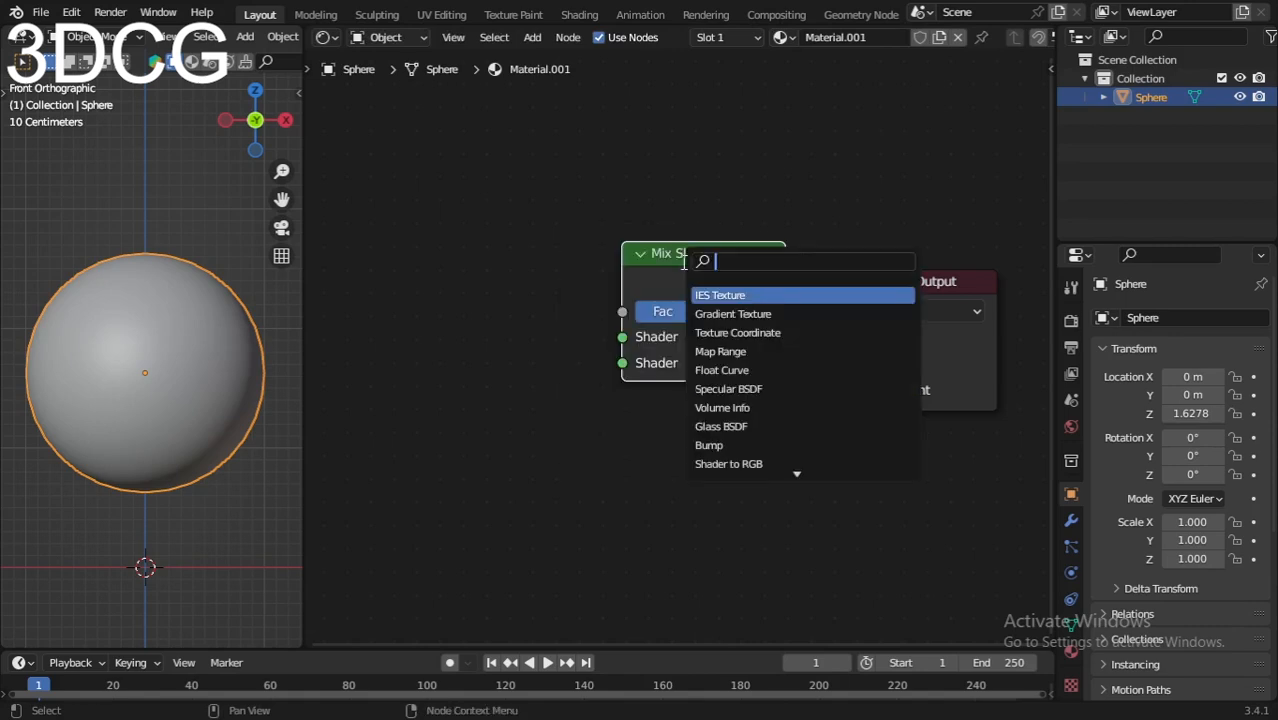
pyautogui.write('emiss')
pyautogui.click(731, 295)
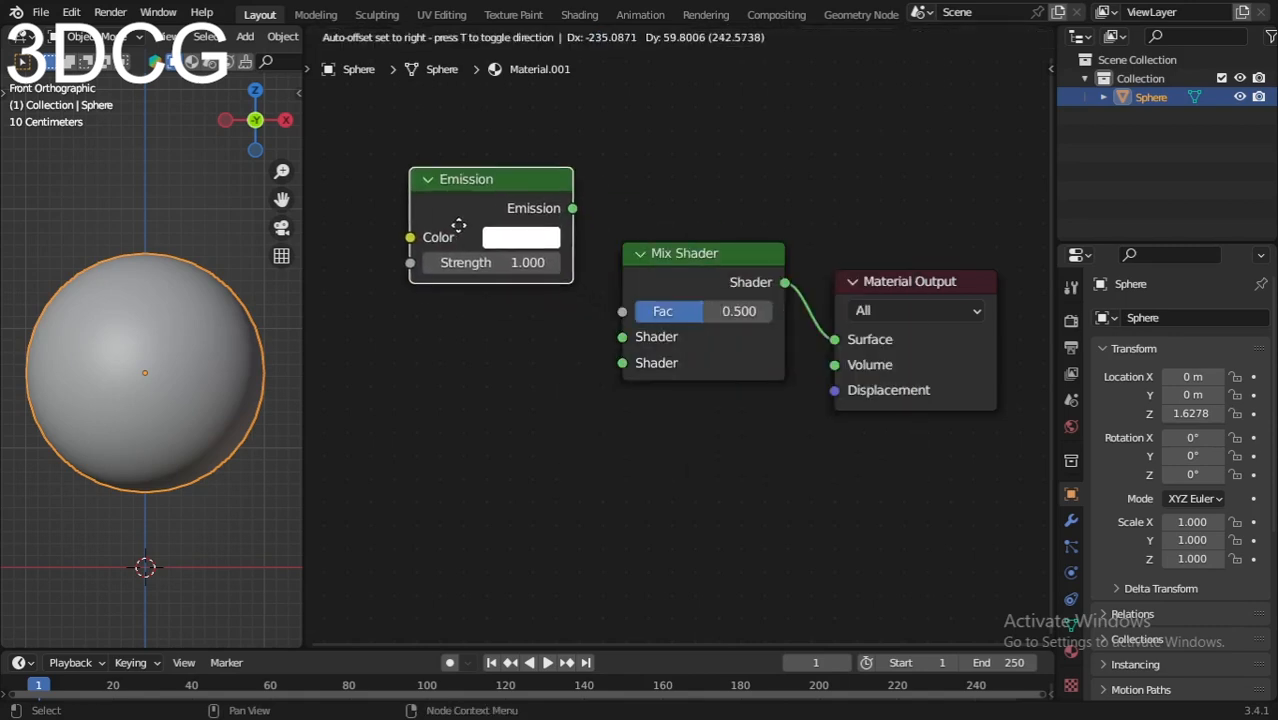
pyautogui.click(466, 229)
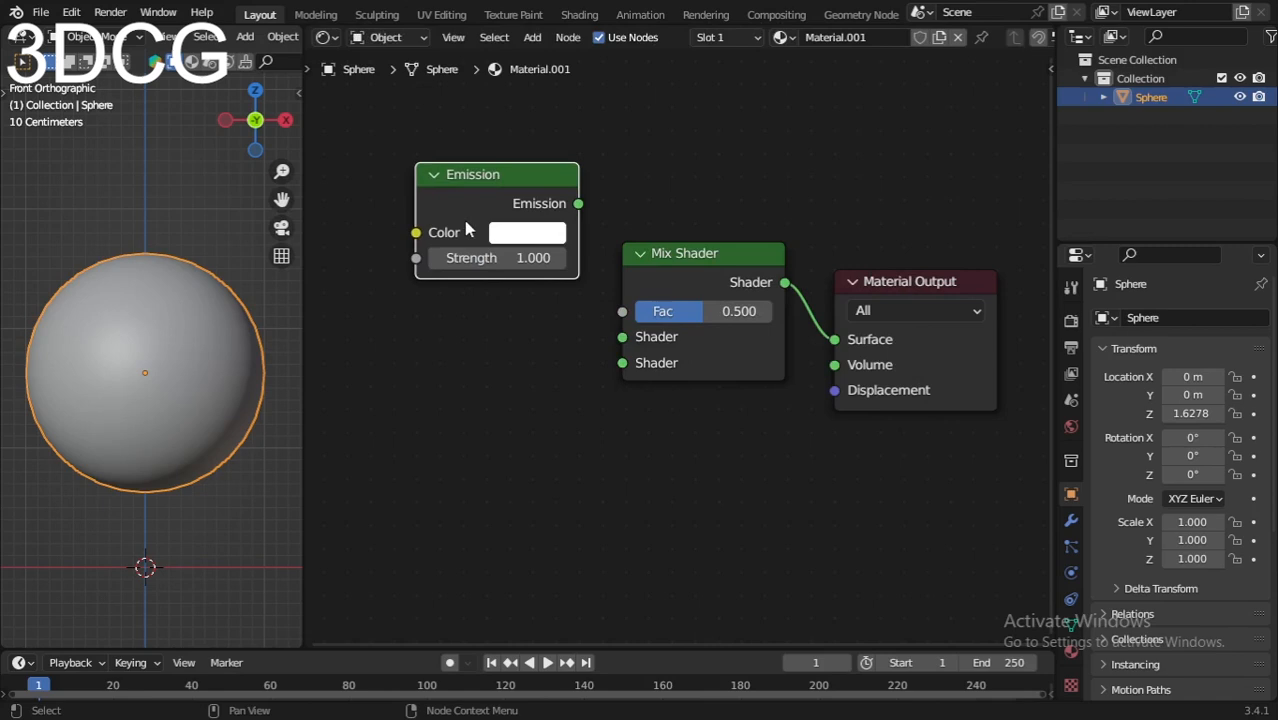
pyautogui.hotkey('shift', 'a')
pyautogui.click(468, 220)
pyautogui.write('refra')
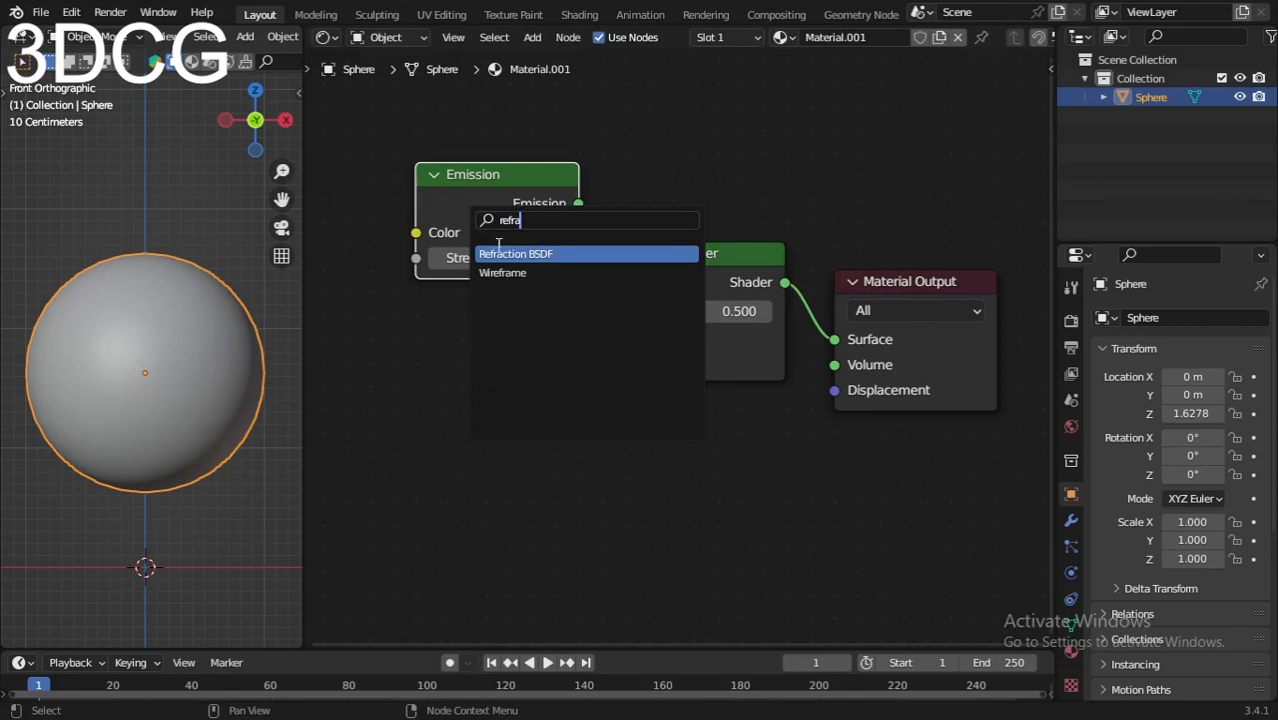
pyautogui.press('Return')
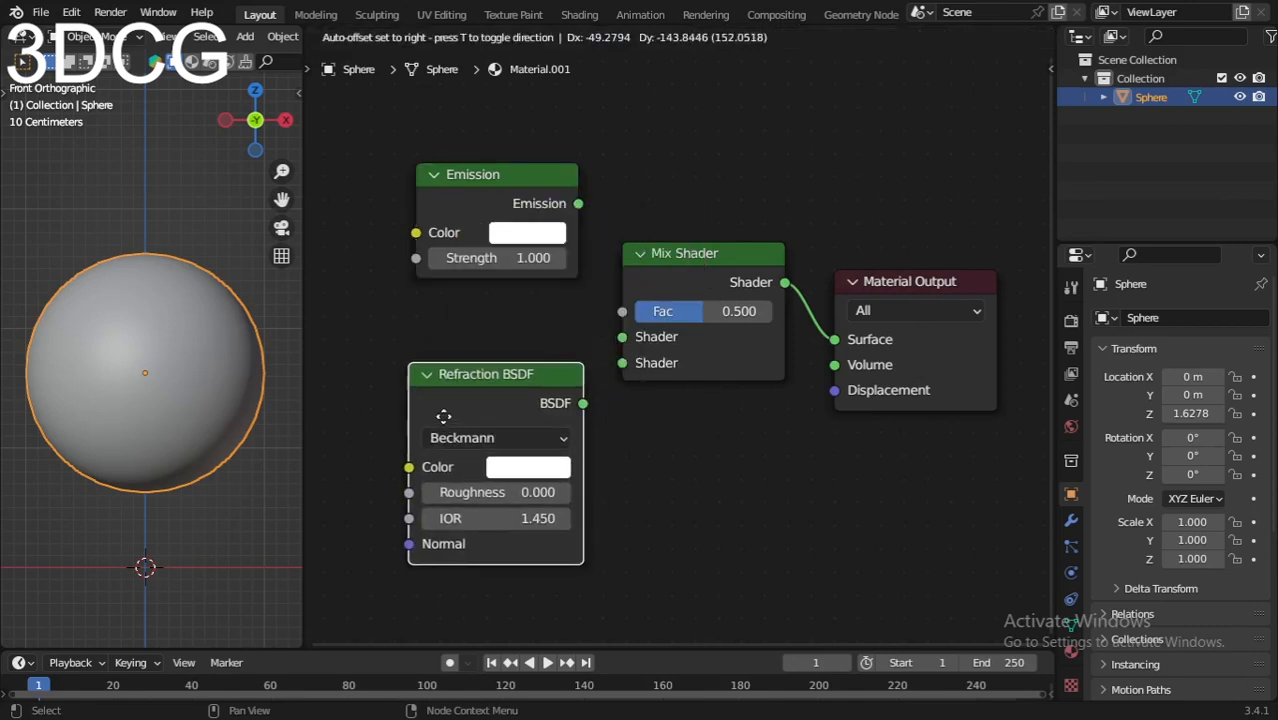
pyautogui.click(432, 400)
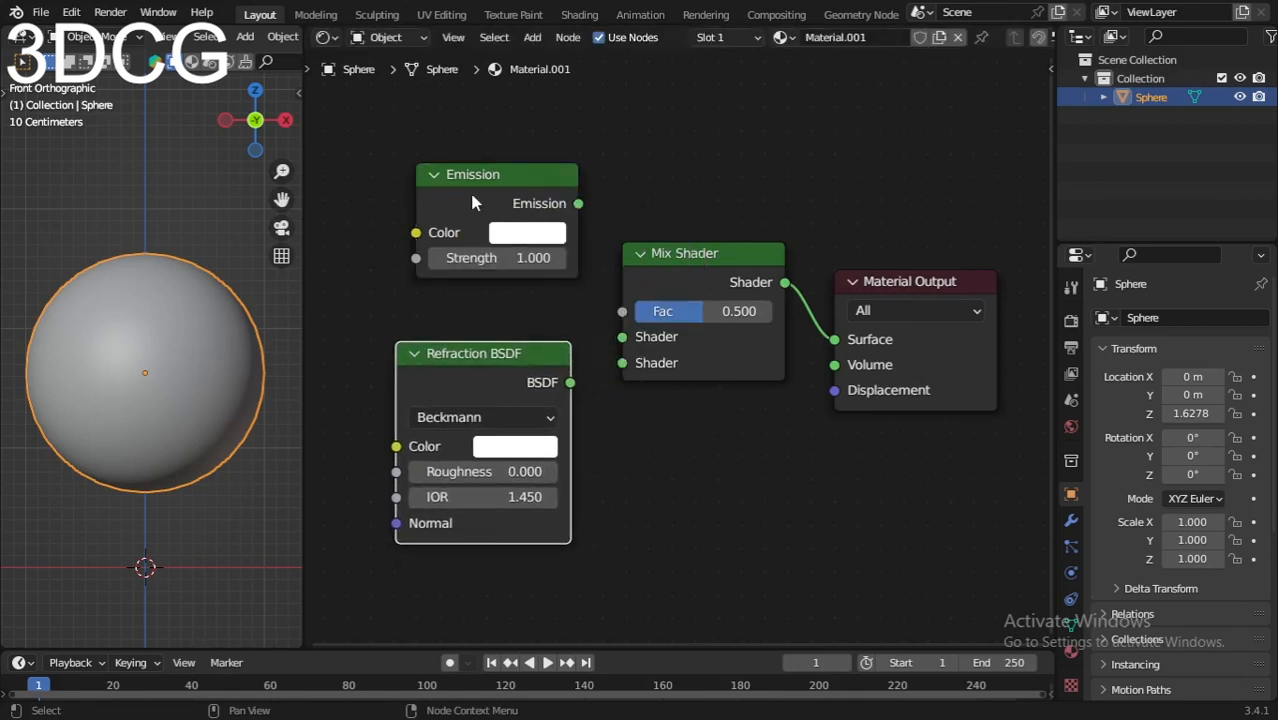
# Step: Wire the Emission and Refraction BSDF outputs into the Mix Shader's two Shader inputs
pyautogui.moveTo(475, 203); pyautogui.dragTo(463, 227)
pyautogui.moveTo(566, 228); pyautogui.dragTo(622, 337)
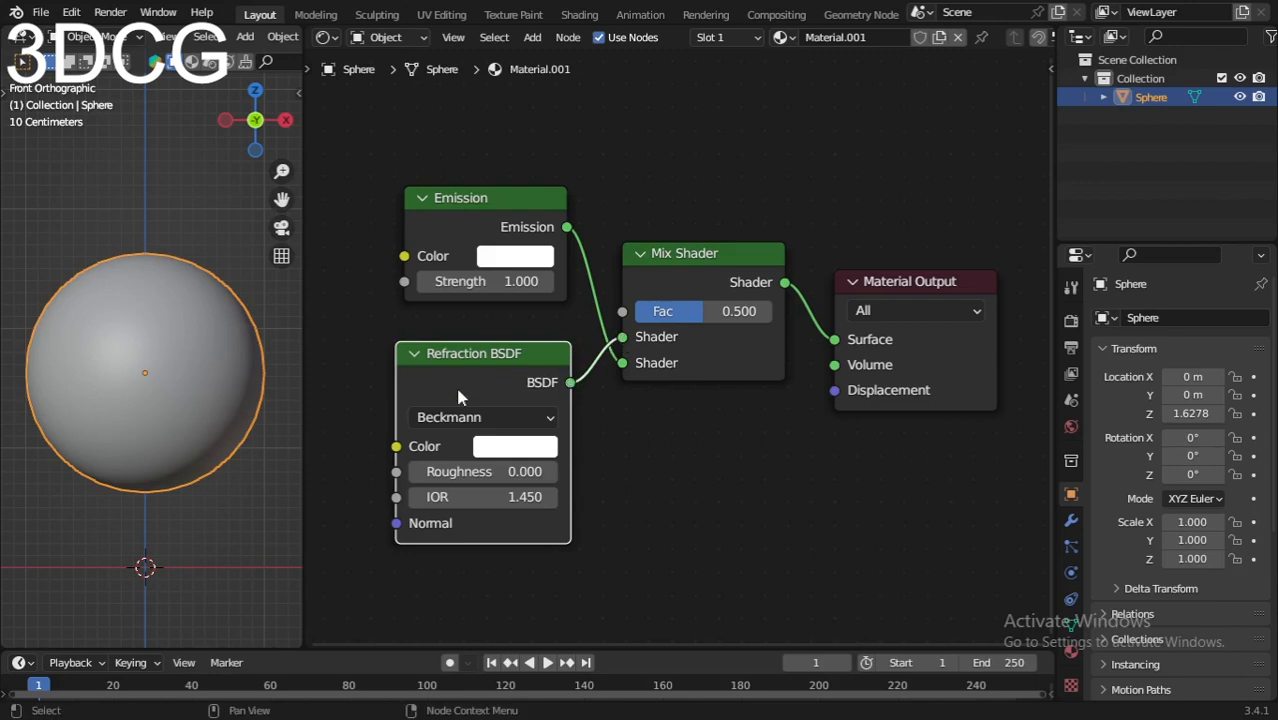
pyautogui.moveTo(462, 398); pyautogui.dragTo(461, 375)
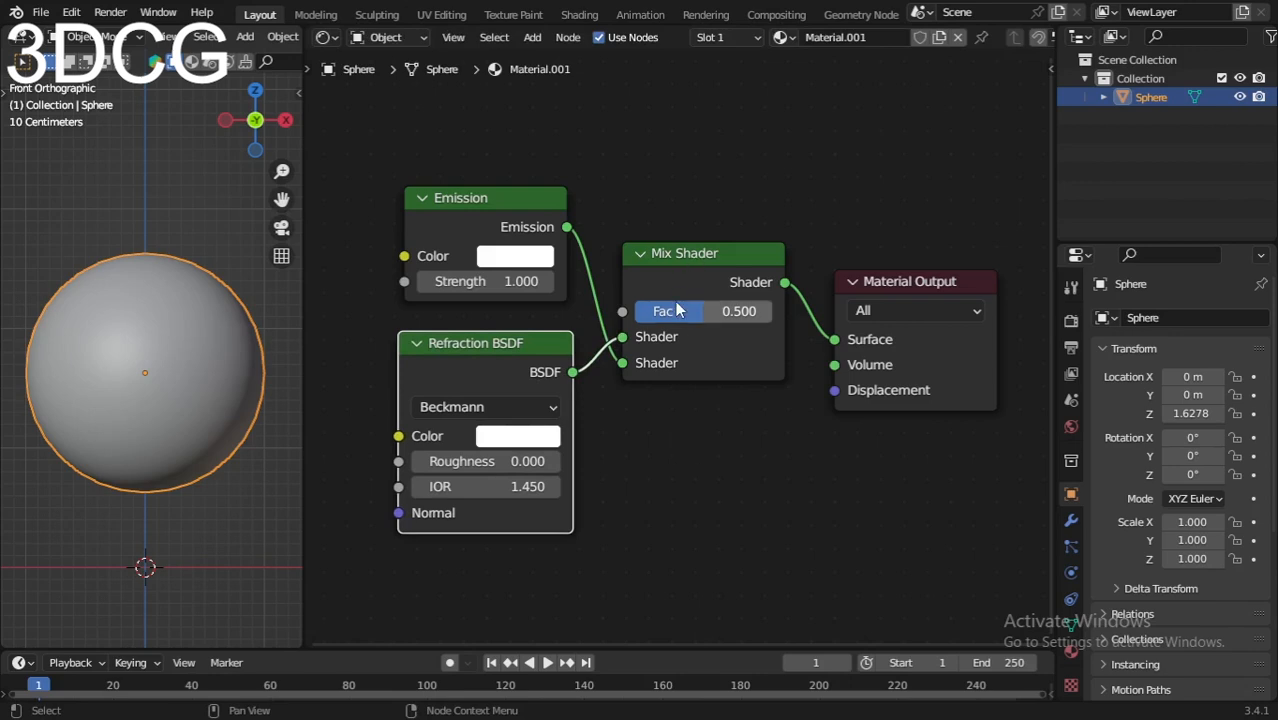
# Step: Lower the Emission node's Strength from 1.000 to 0.800
pyautogui.scroll(-2, 573, 281)
pyautogui.moveTo(573, 281); pyautogui.dragTo(666, 311, button='middle')
pyautogui.scroll(2, 685, 286)
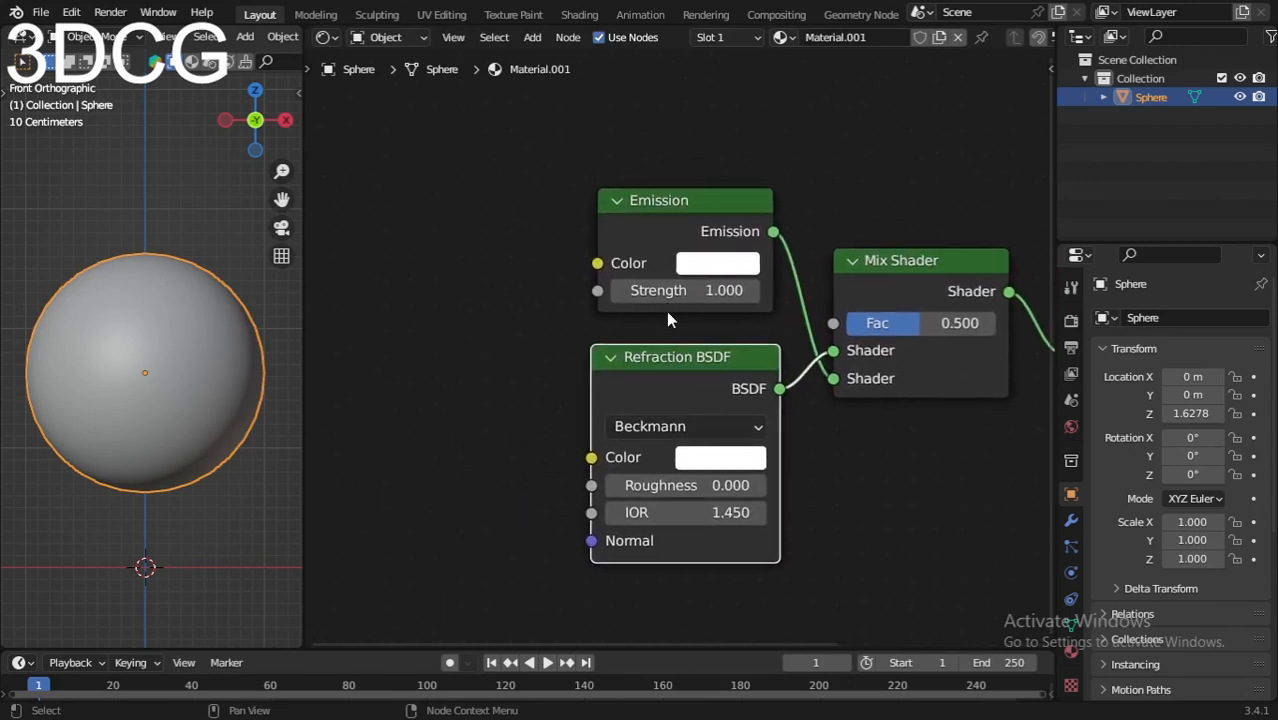
pyautogui.click(618, 291)
pyautogui.click(618, 291)
# Step: Change the Refraction BSDF distribution from Beckmann to Sharp
pyautogui.keyDown('shift'); pyautogui.scroll(-4, 590, 430); pyautogui.keyUp('shift')
pyautogui.scroll(1, 640, 400)
pyautogui.click(668, 305)
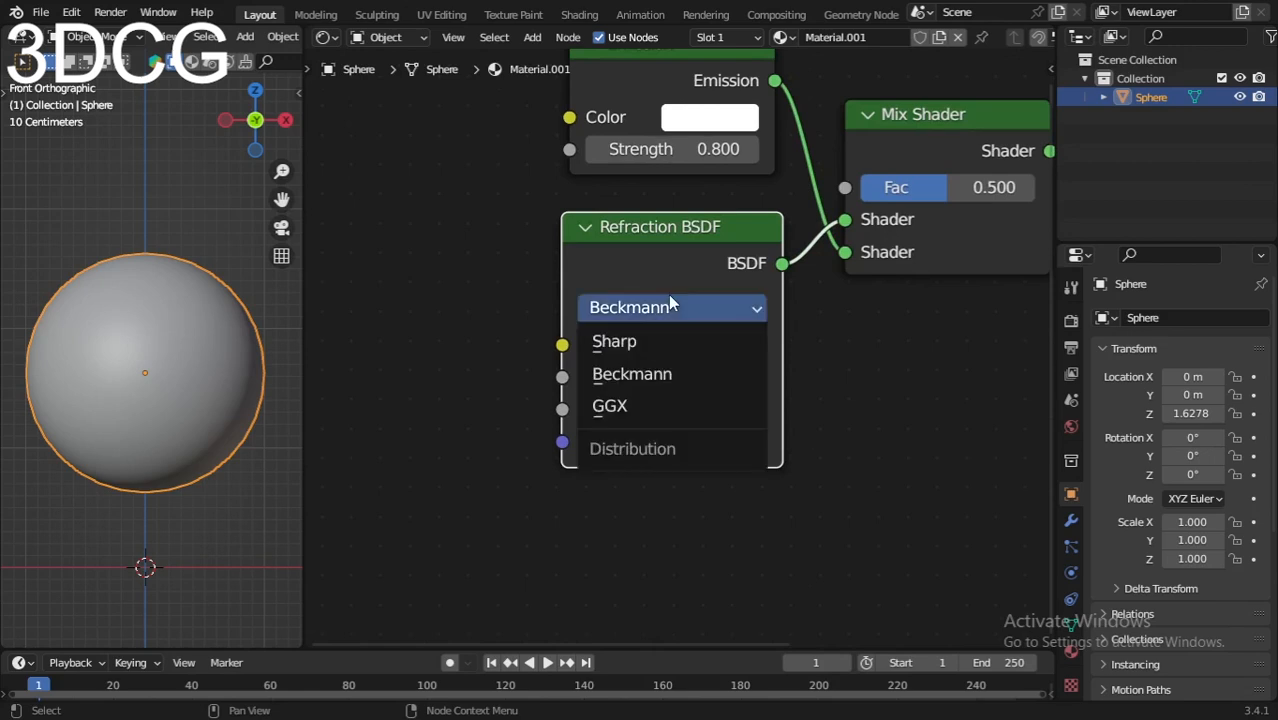
pyautogui.click(625, 343)
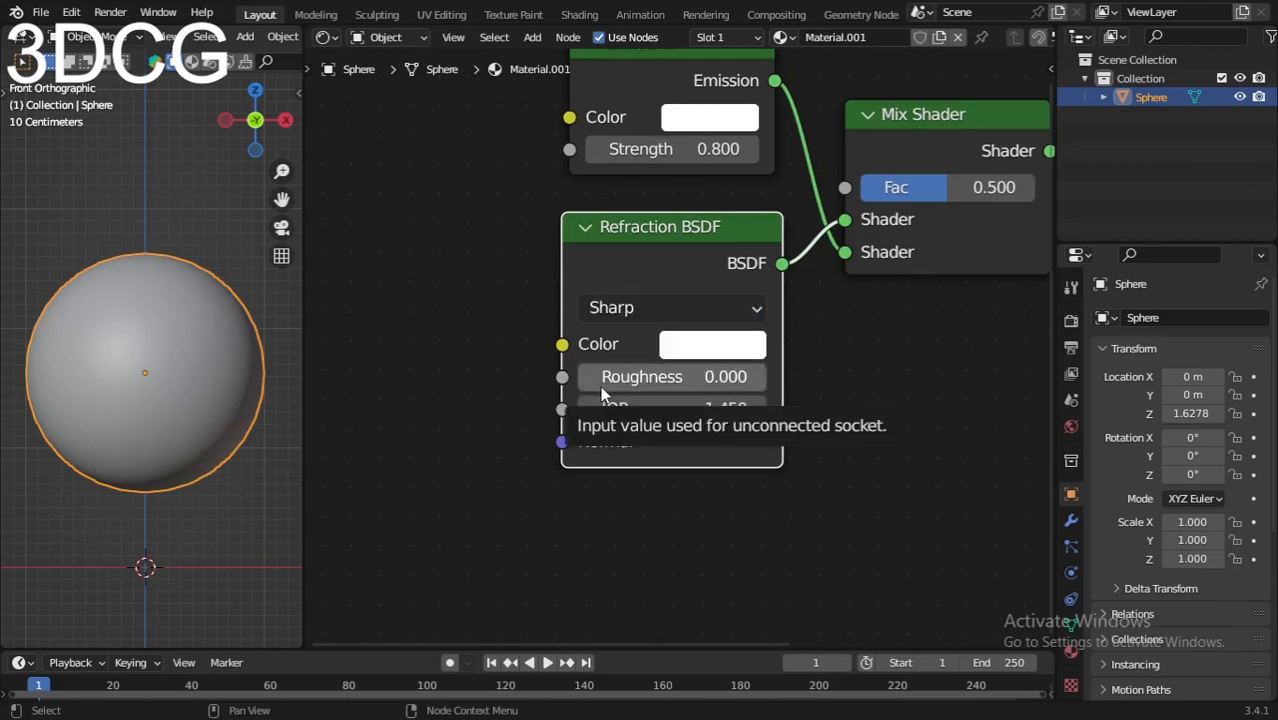
pyautogui.moveTo(451, 354); pyautogui.dragTo(550, 410, button='middle')
pyautogui.scroll(-1, 550, 410)
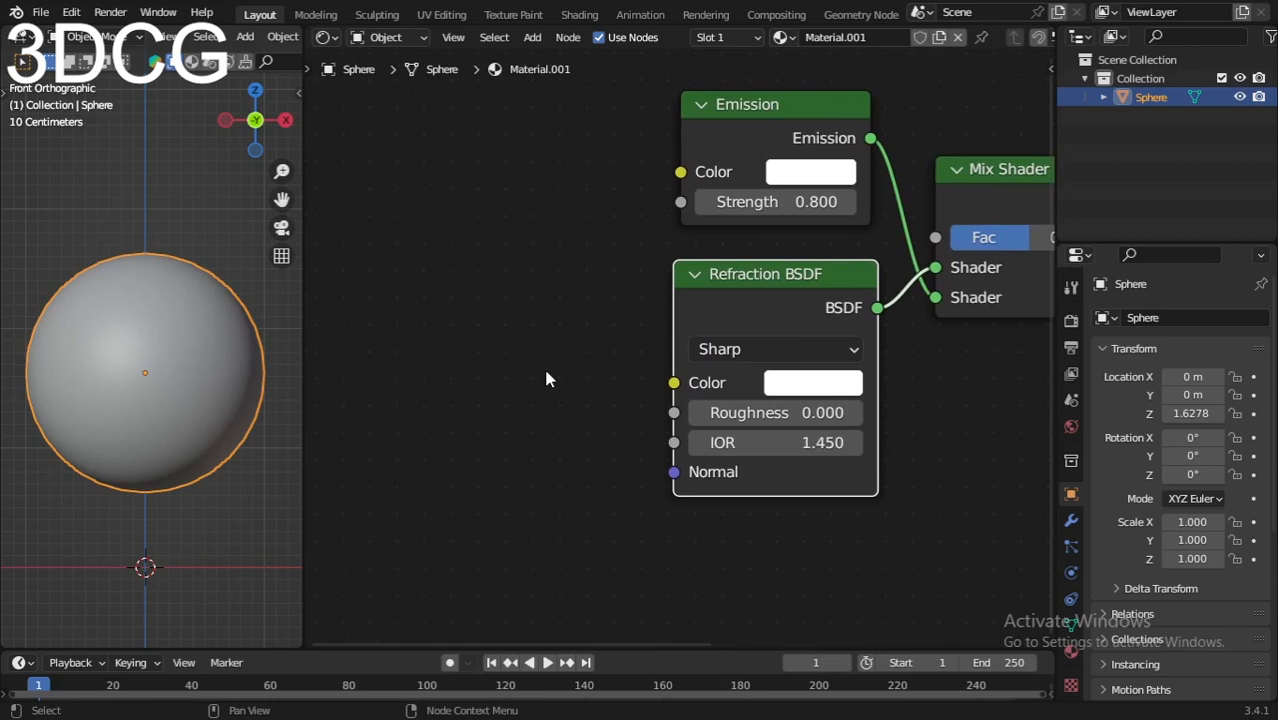
pyautogui.scroll(-2, 507, 326)
pyautogui.moveTo(507, 326); pyautogui.dragTo(517, 347, button='middle')
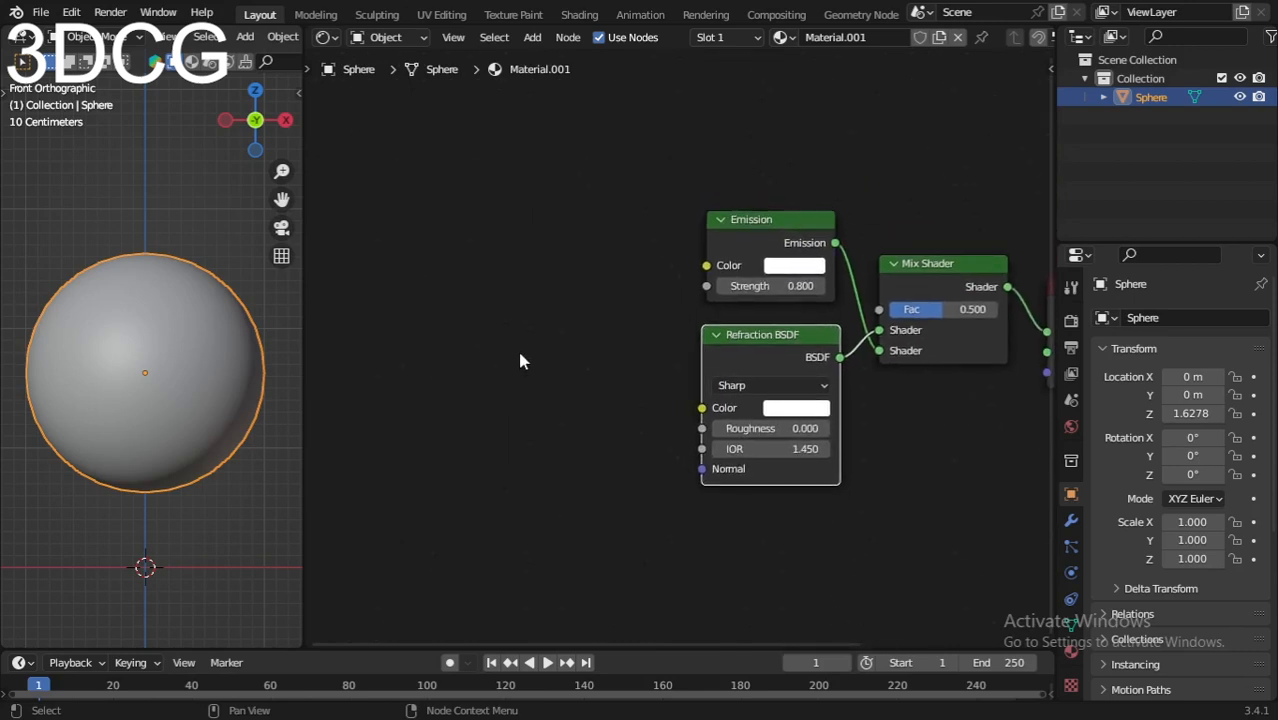
# Step: Add a ColorRamp node and duplicate it twice into a vertical column
pyautogui.hotkey('shift', 'a')
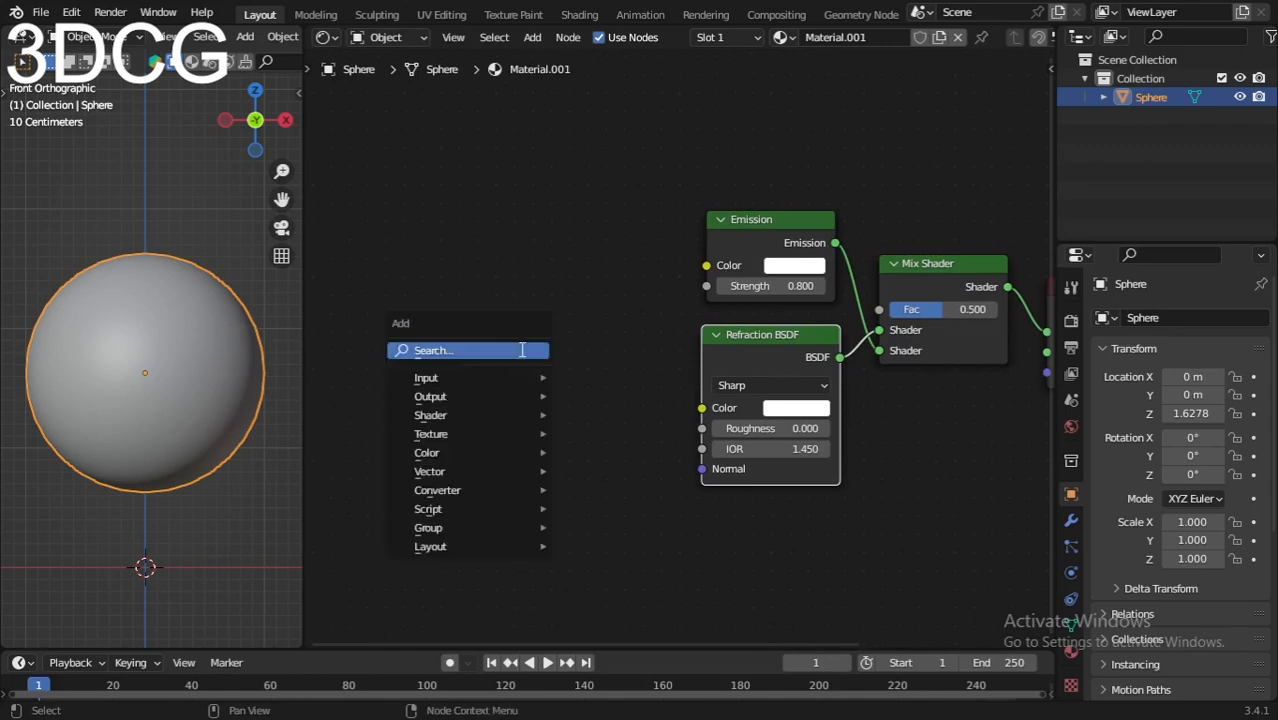
pyautogui.write('colr')
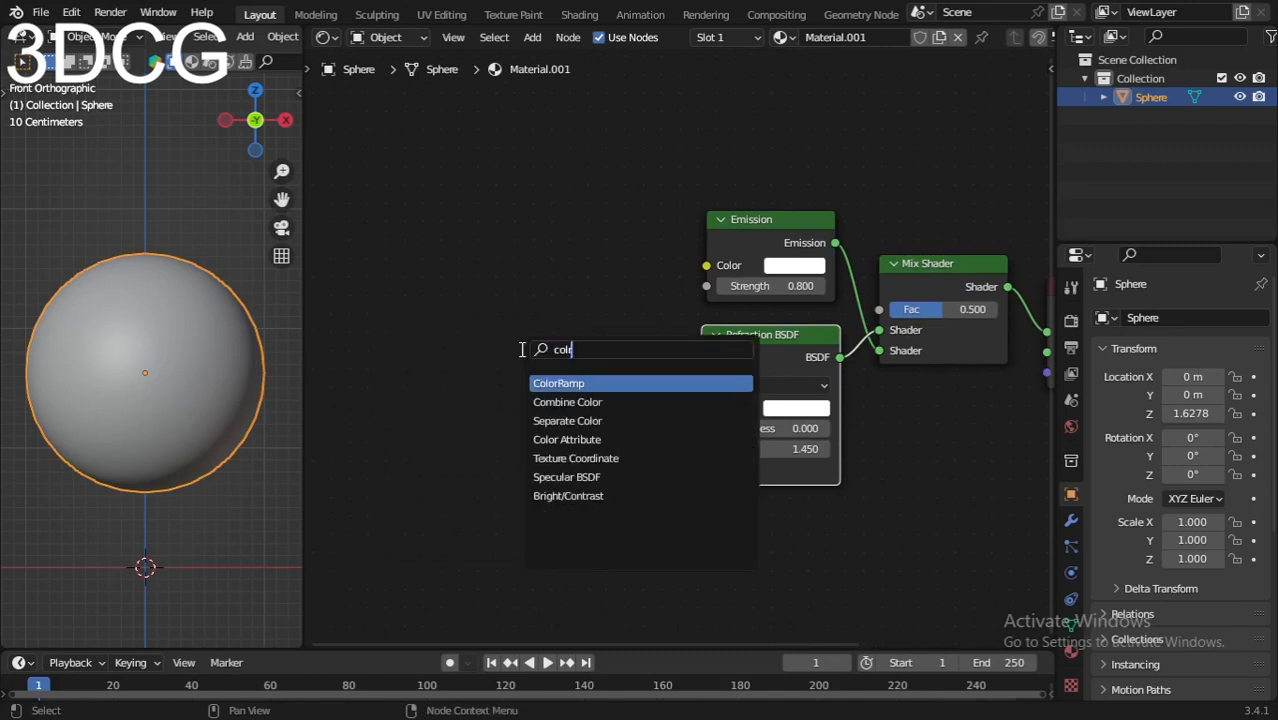
pyautogui.click(545, 383)
pyautogui.click(394, 204)
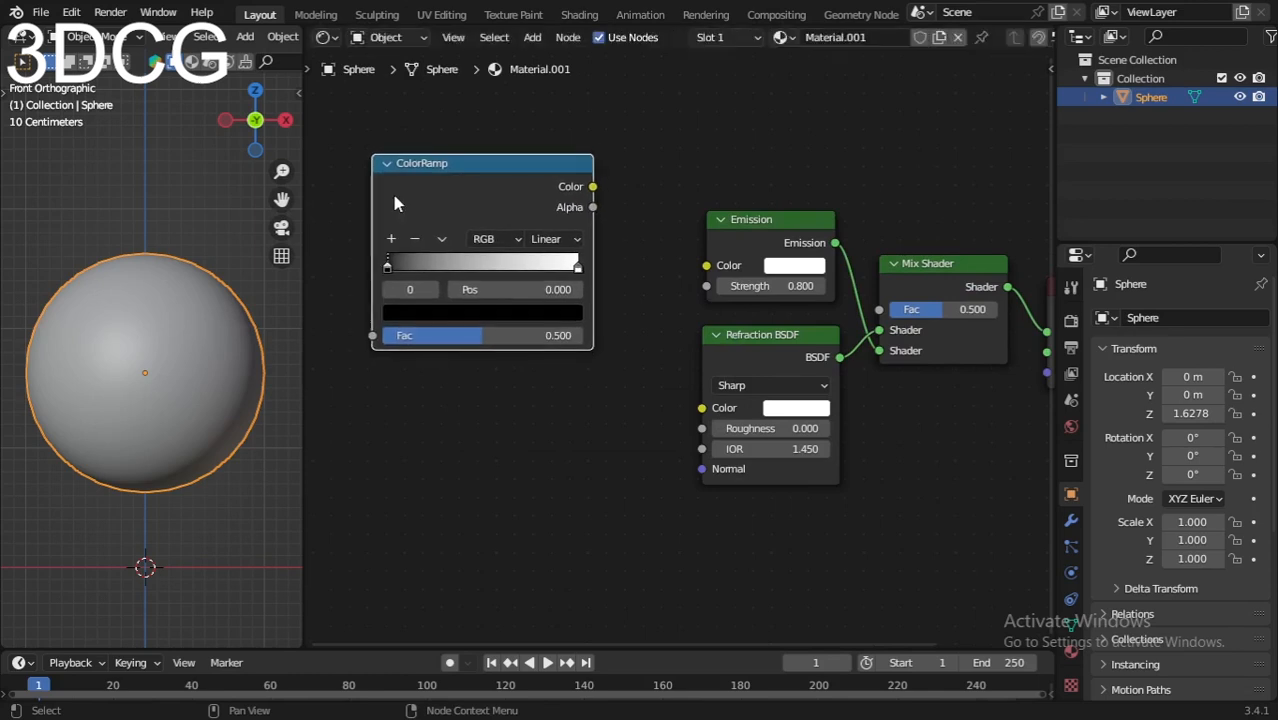
pyautogui.hotkey('shift', 'd')
pyautogui.click(389, 395)
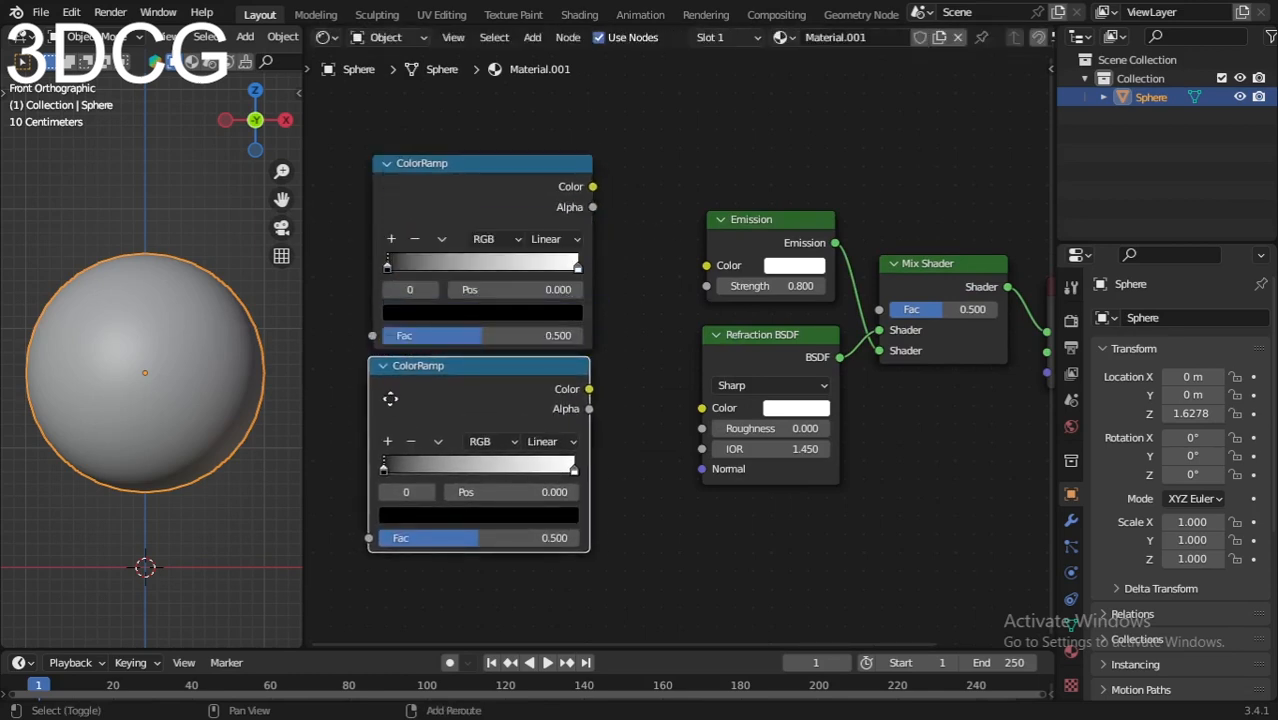
pyautogui.hotkey('shift', 'd')
pyautogui.click(477, 572)
# Step: Move the three ColorRamps together up and left of the Emission and Refraction shaders
pyautogui.scroll(-2, 477, 572)
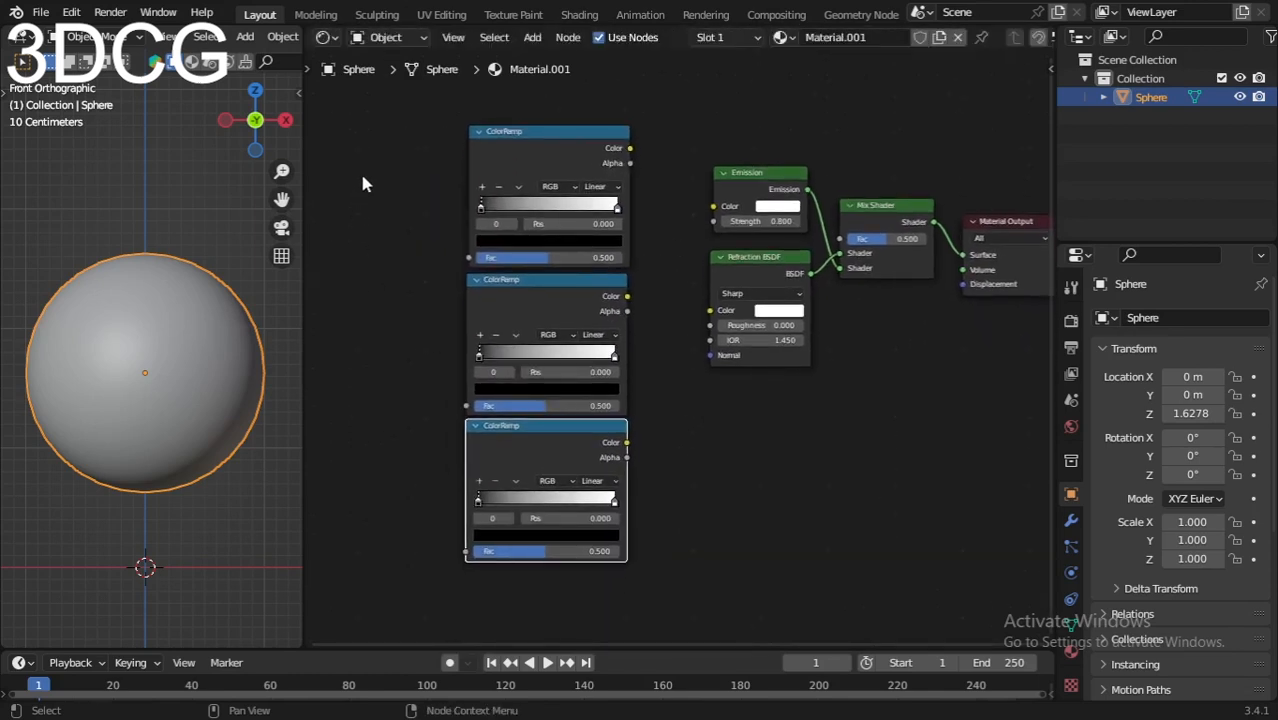
pyautogui.moveTo(363, 183); pyautogui.dragTo(622, 528)
pyautogui.moveTo(549, 186); pyautogui.dragTo(474, 150)
pyautogui.scroll(2, 693, 360)
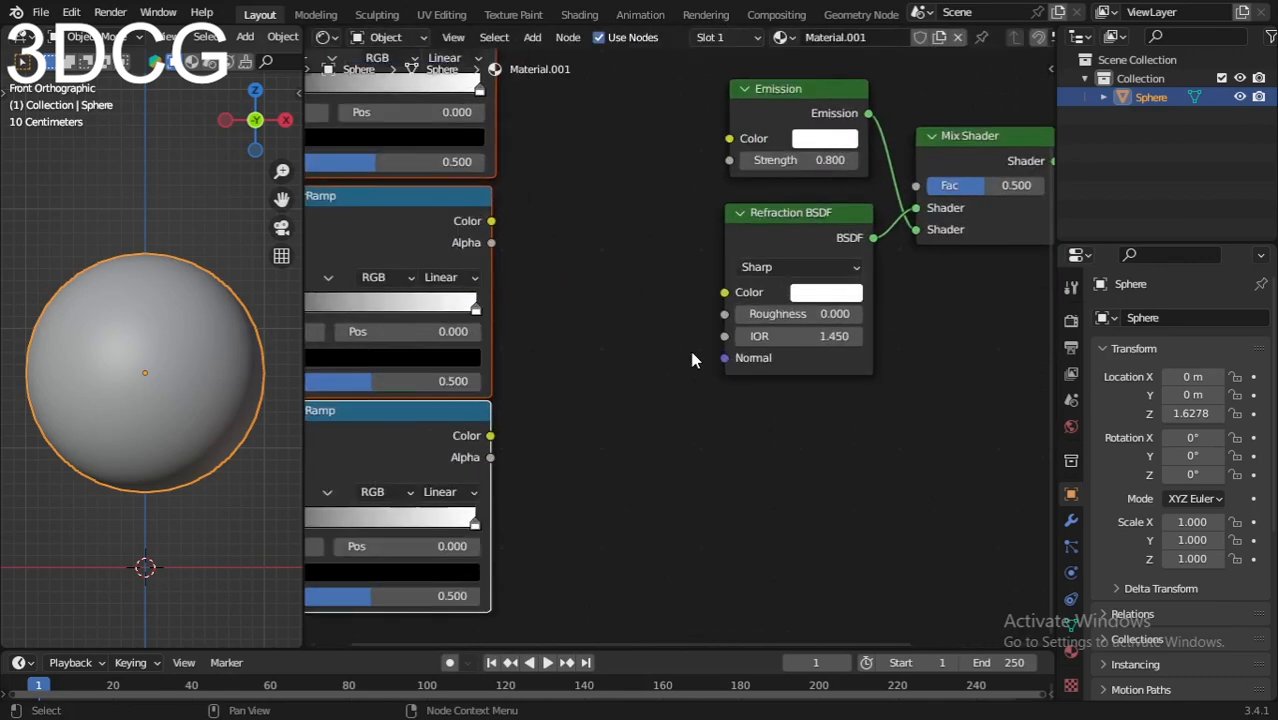
pyautogui.moveTo(693, 360); pyautogui.dragTo(621, 405, button='middle')
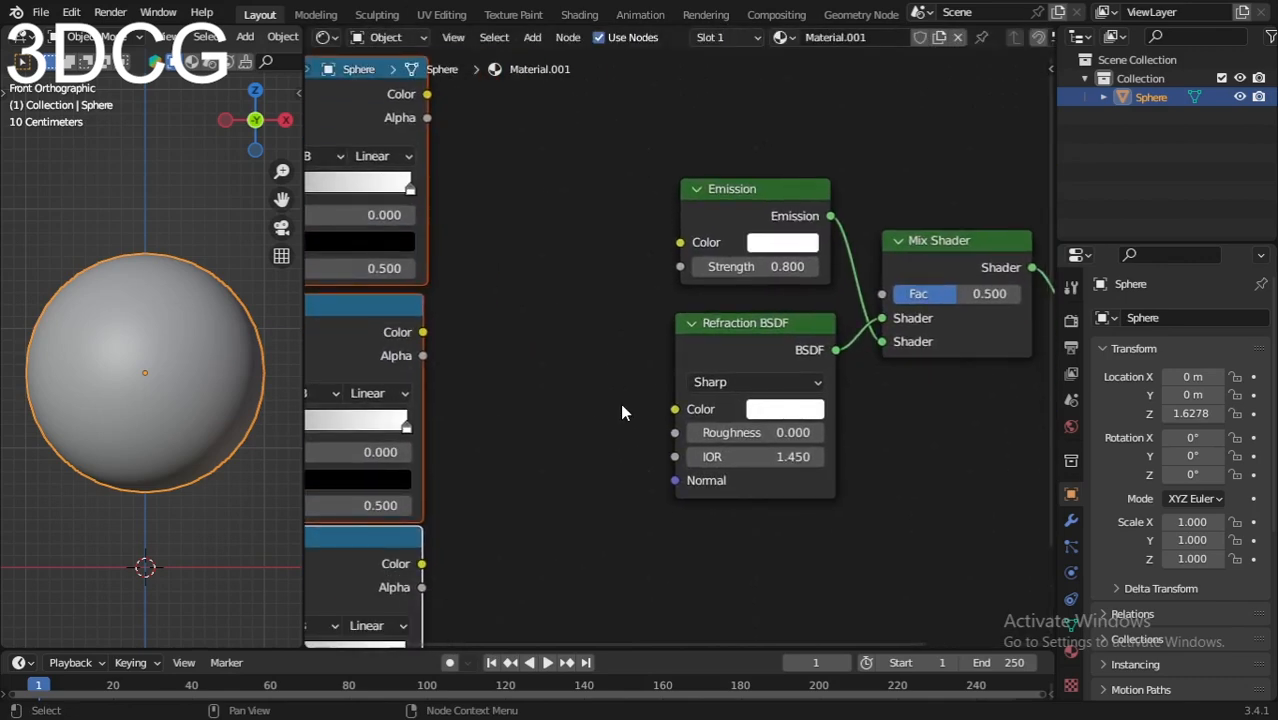
pyautogui.scroll(-1, 584, 433)
pyautogui.moveTo(527, 457); pyautogui.dragTo(670, 394, button='middle')
pyautogui.scroll(-1, 670, 394)
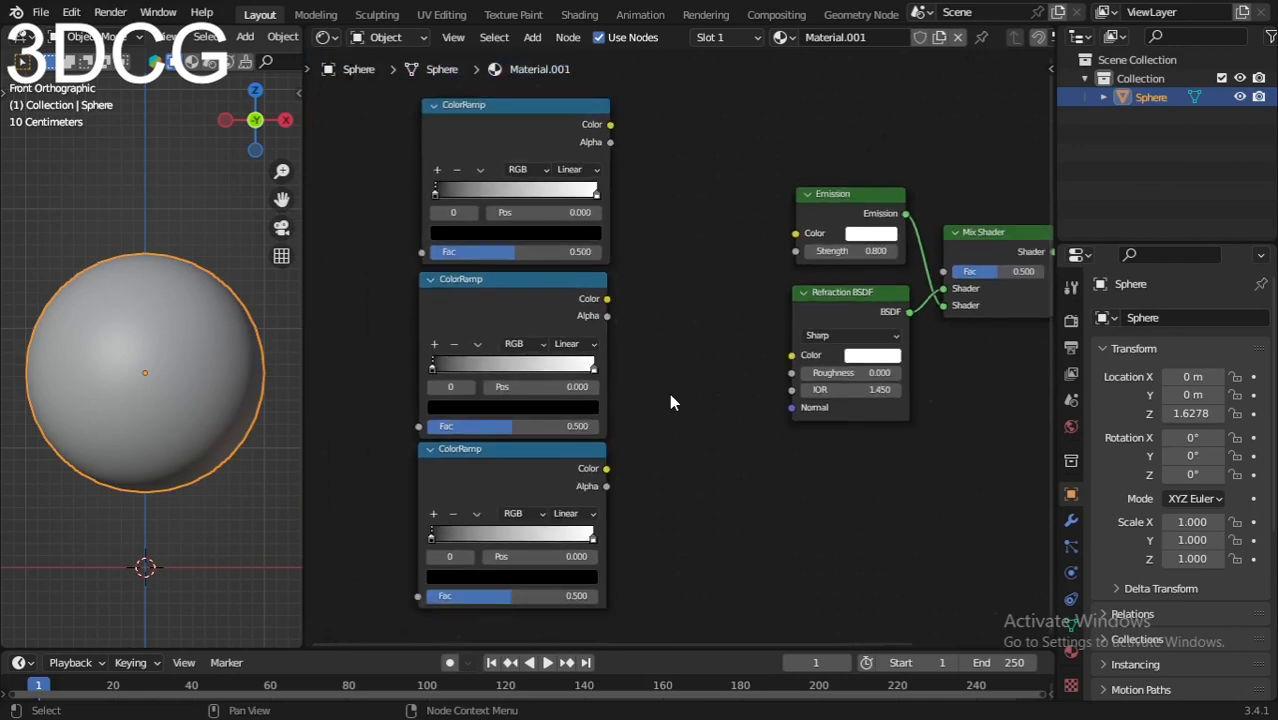
# Step: Add a Math node beside the ColorRamps and set its operation to Power
pyautogui.hotkey('shift', 'a')
pyautogui.click(670, 394)
pyautogui.write('math')
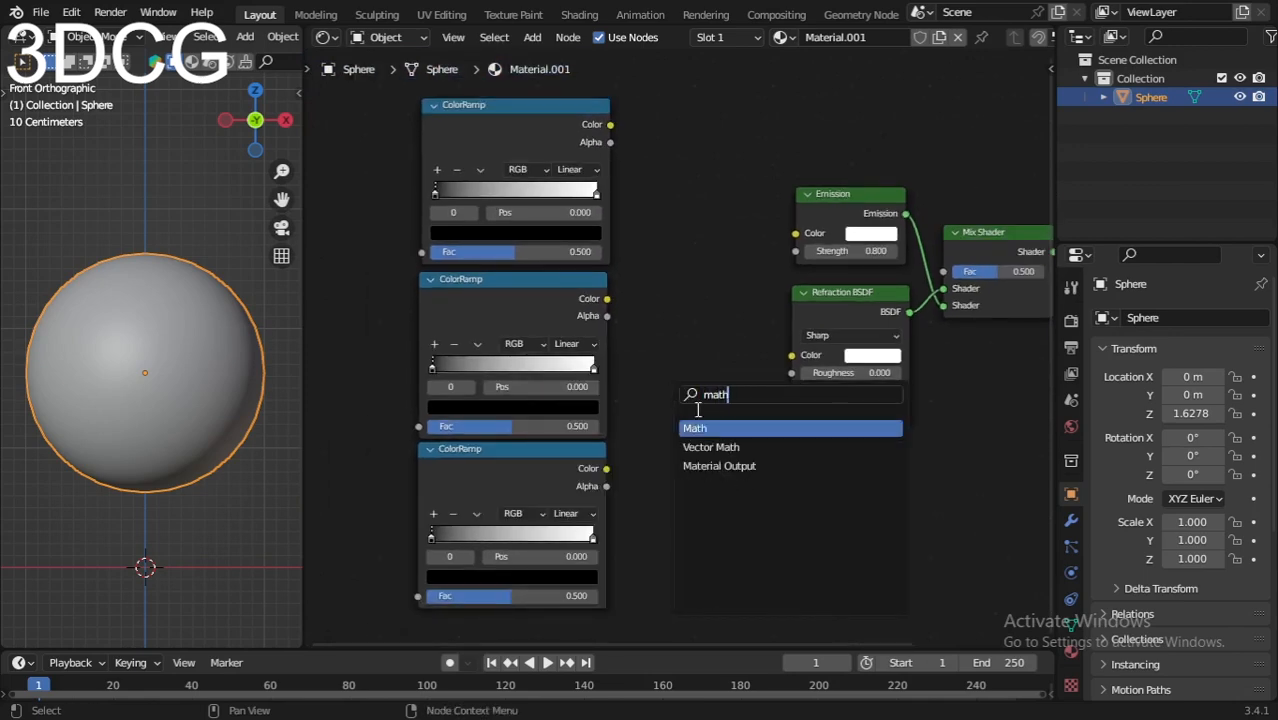
pyautogui.press('Return')
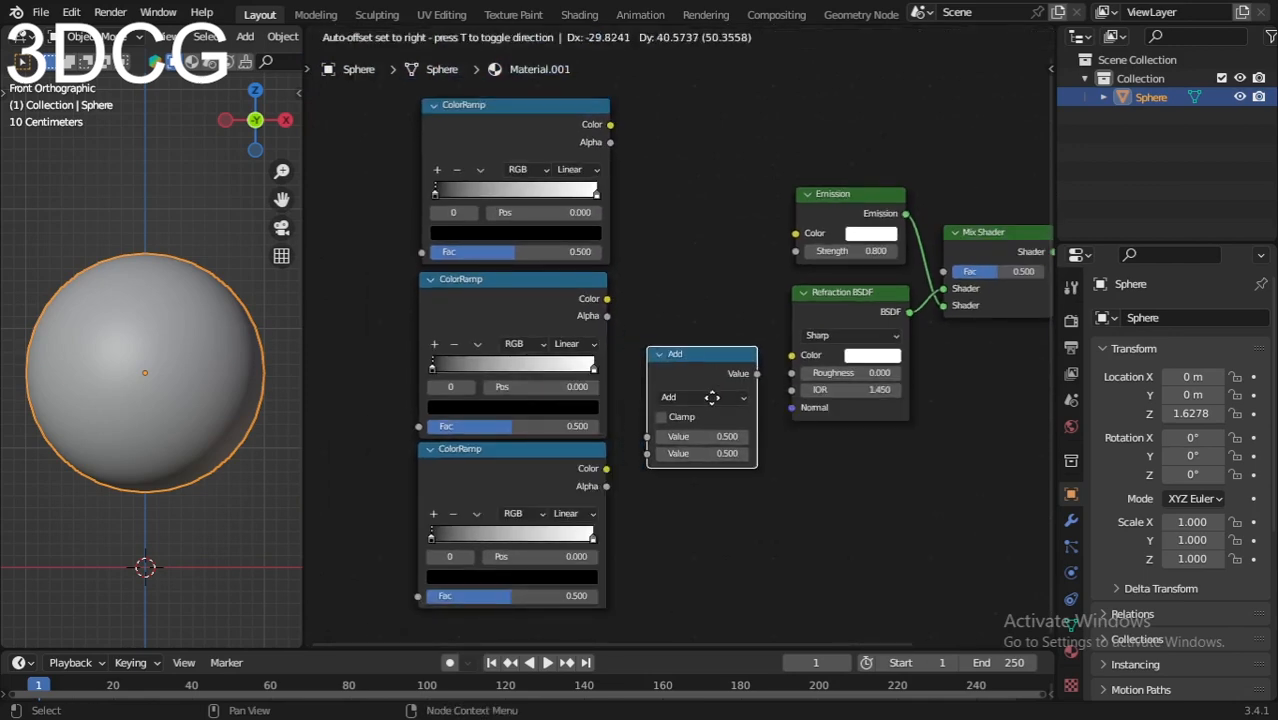
pyautogui.click(712, 413)
pyautogui.scroll(2, 714, 415)
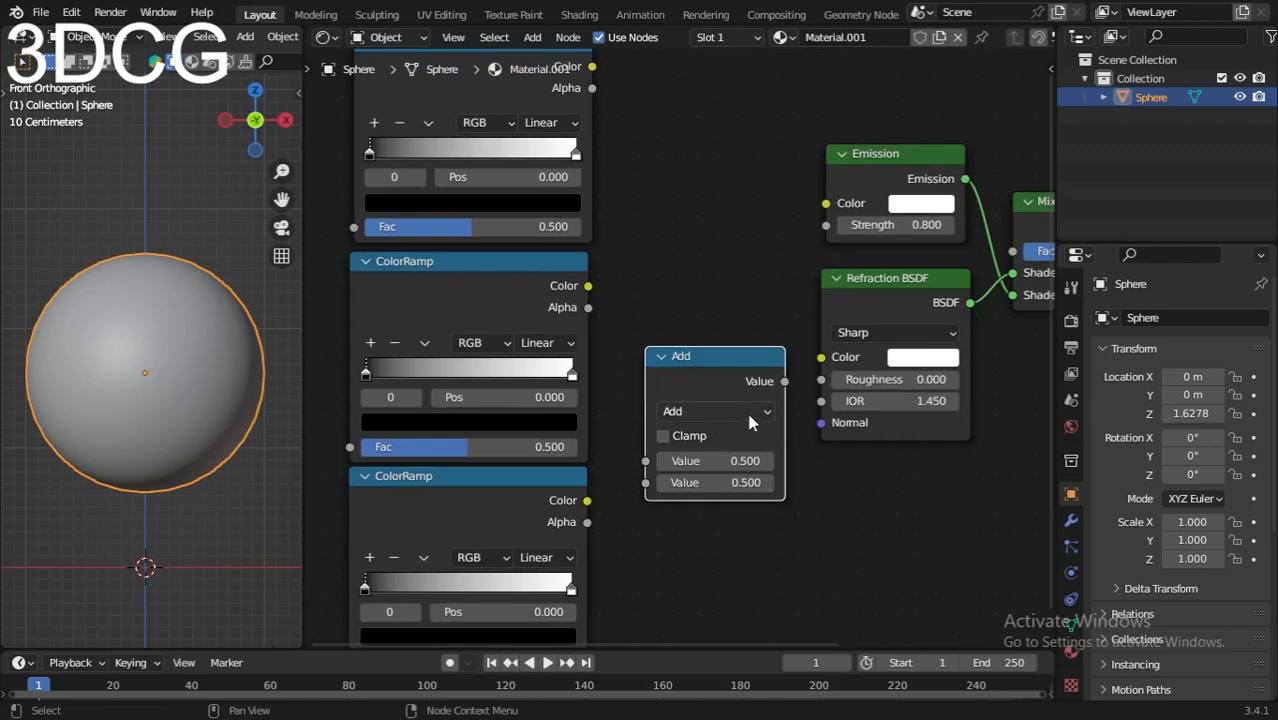
pyautogui.click(750, 412)
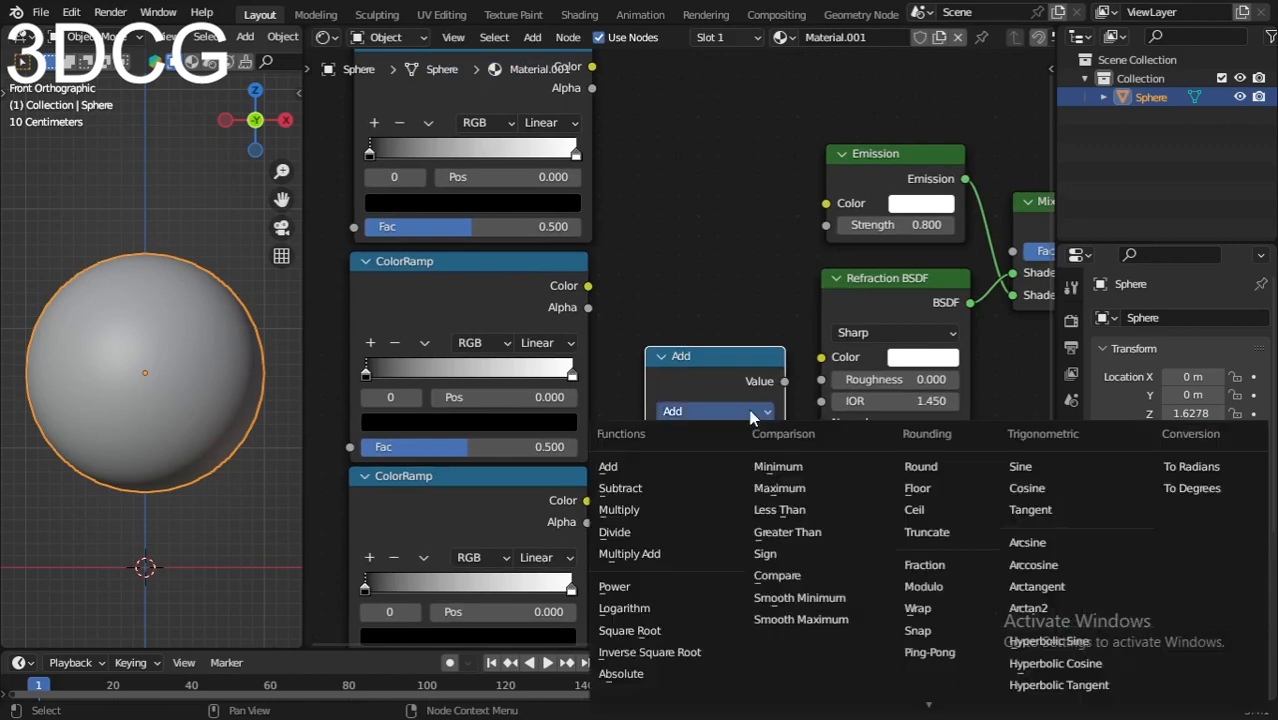
pyautogui.click(615, 587)
# Step: Shift the three ColorRamp nodes further left to make room
pyautogui.scroll(-2, 737, 428)
pyautogui.scroll(-2, 728, 445)
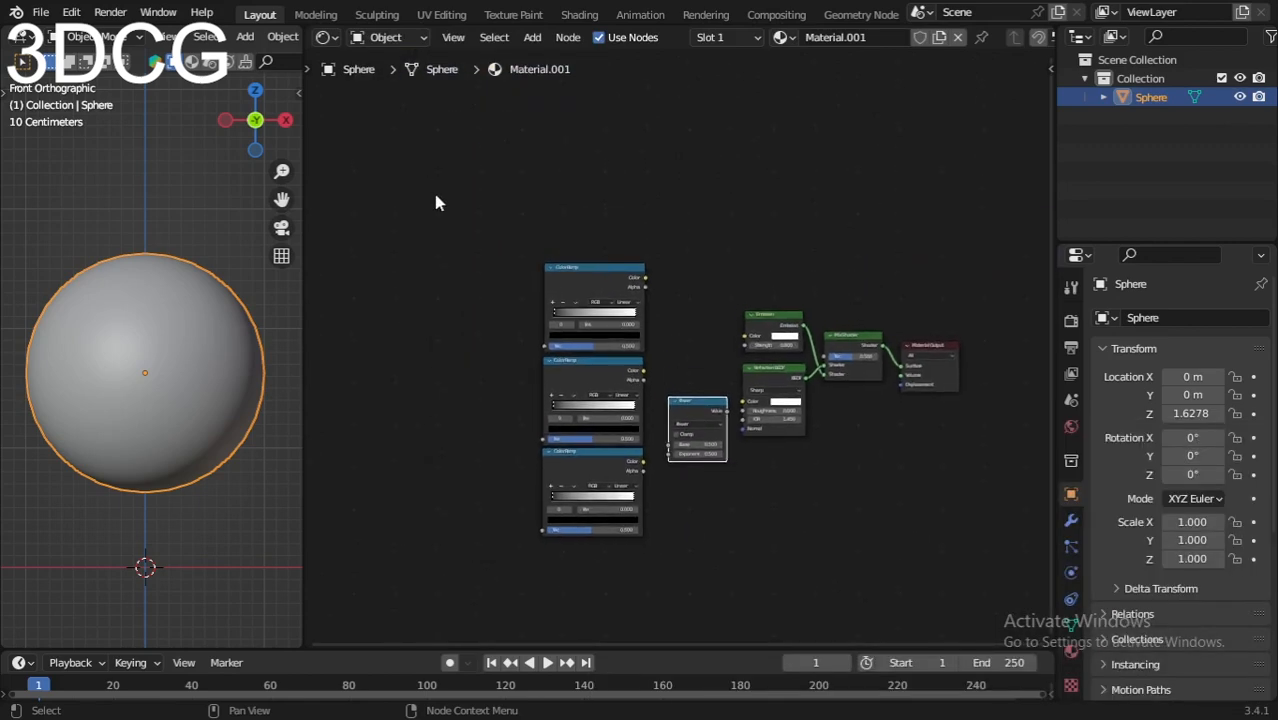
pyautogui.moveTo(435, 203); pyautogui.dragTo(623, 619)
pyautogui.press('g')
pyautogui.click(555, 458)
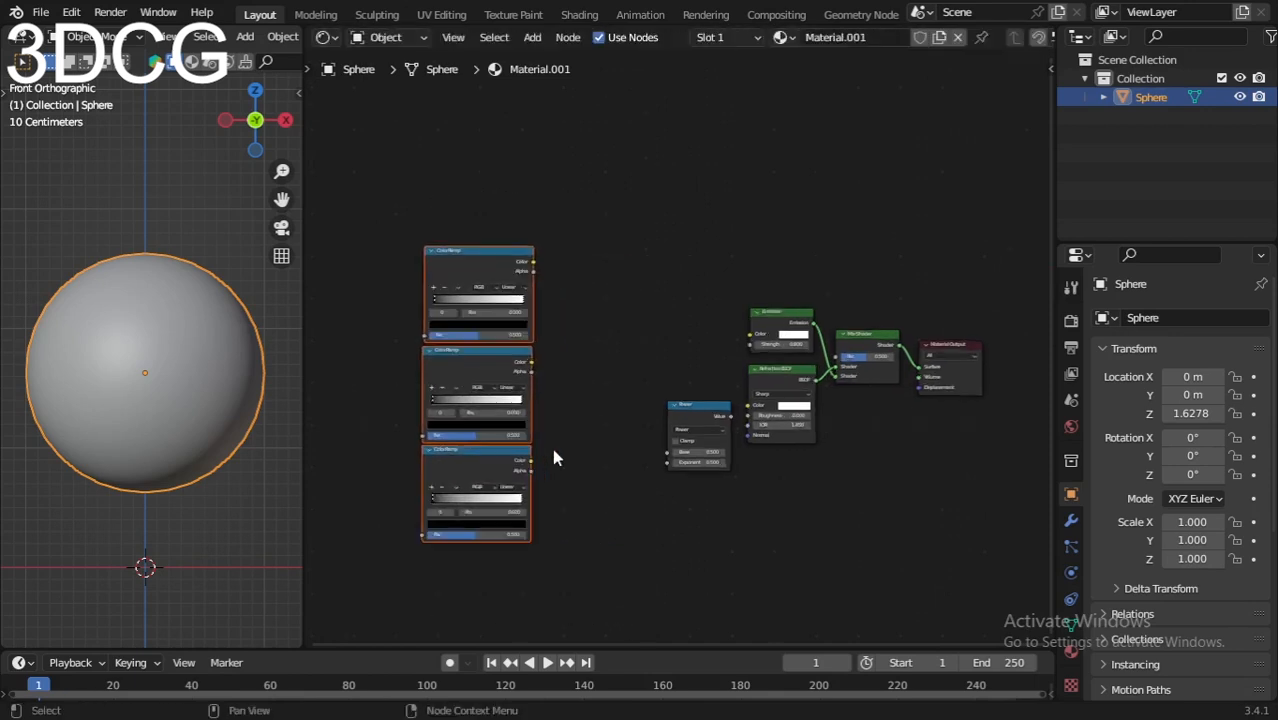
pyautogui.scroll(4, 600, 405)
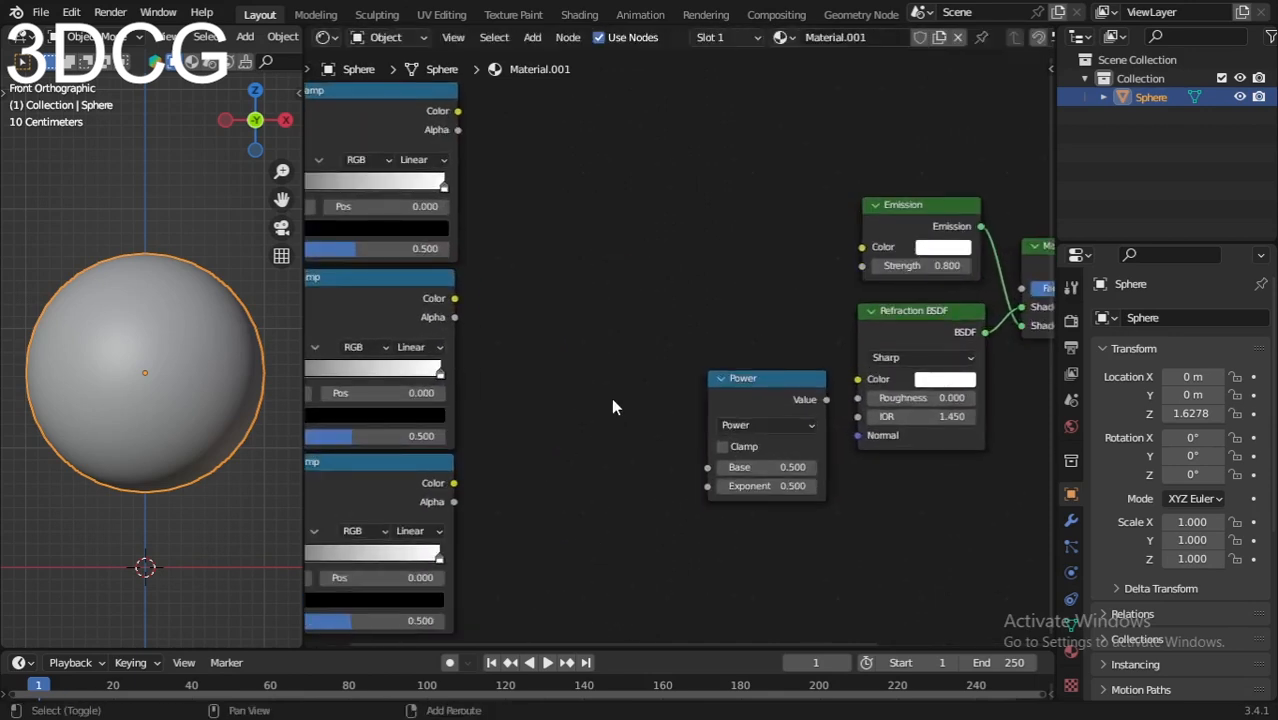
pyautogui.scroll(2, 611, 405)
pyautogui.moveTo(659, 519); pyautogui.dragTo(572, 427, button='middle')
# Step: Add a Mix node left of Power, set to Color data with the Add blend mode
pyautogui.hotkey('shift', 'a')
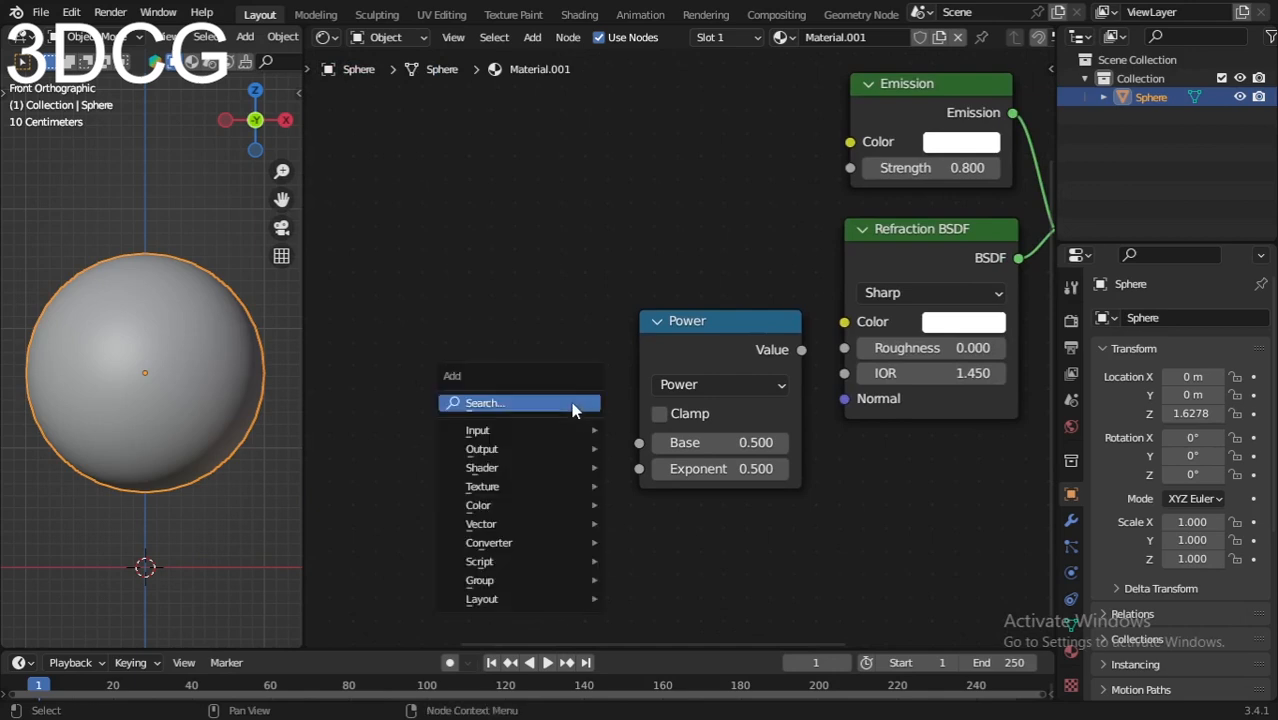
pyautogui.click(573, 402)
pyautogui.write('mix')
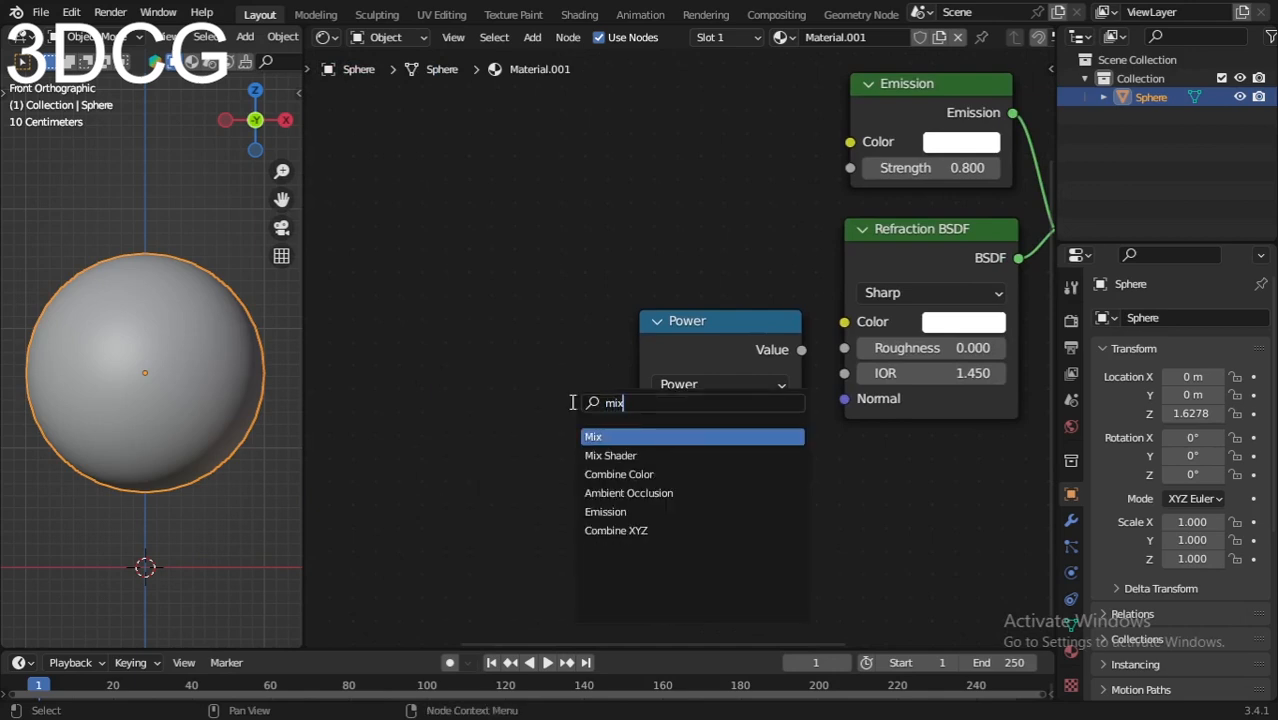
pyautogui.press('Return')
pyautogui.click(517, 345)
pyautogui.click(519, 357)
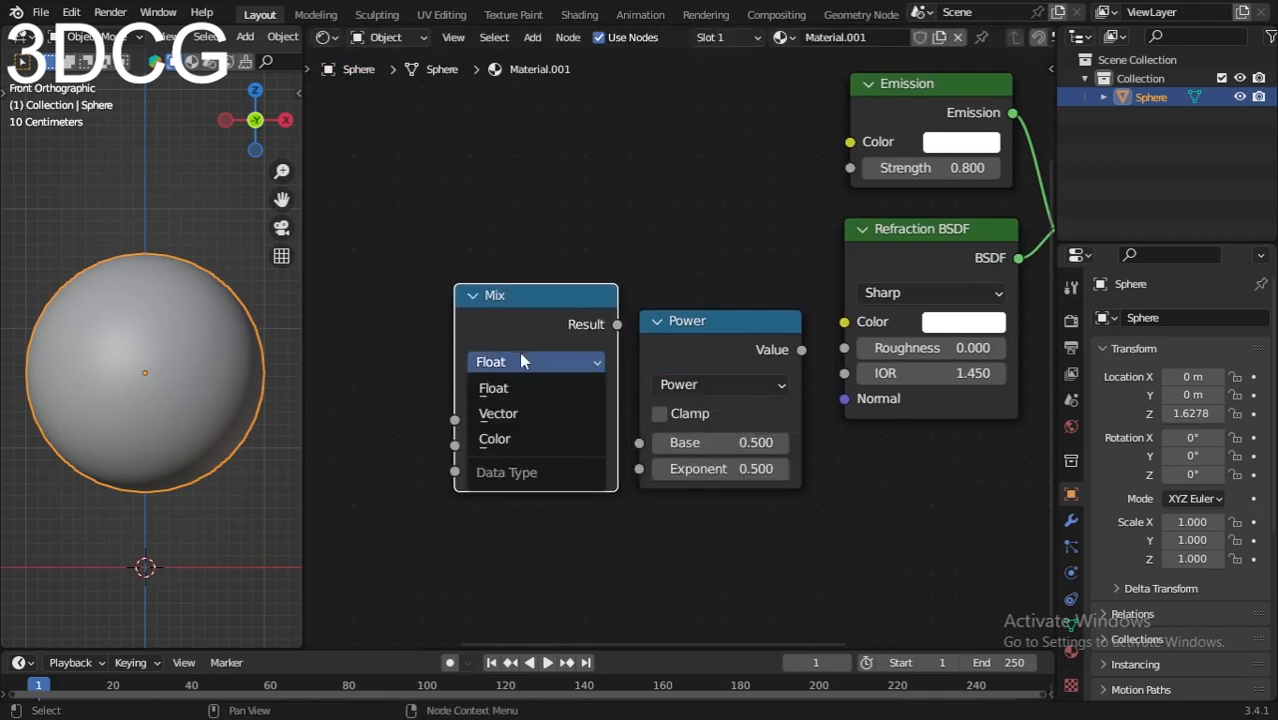
pyautogui.click(513, 437)
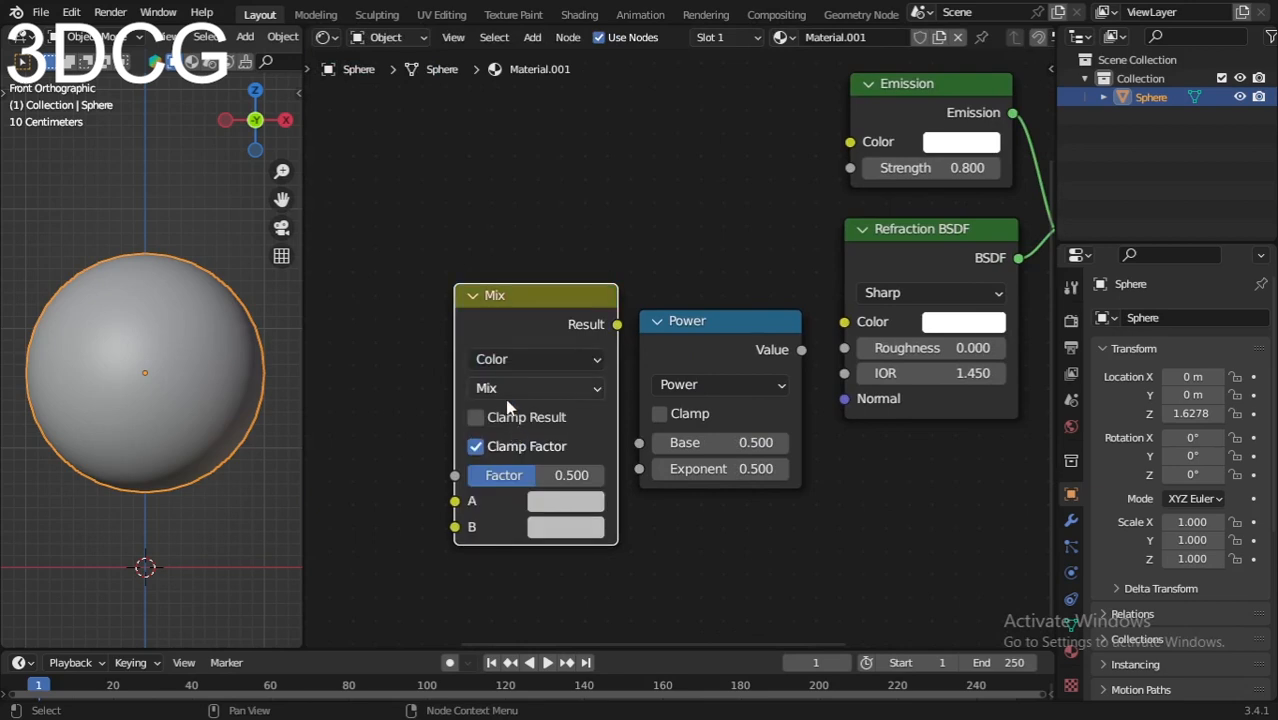
pyautogui.click(517, 389)
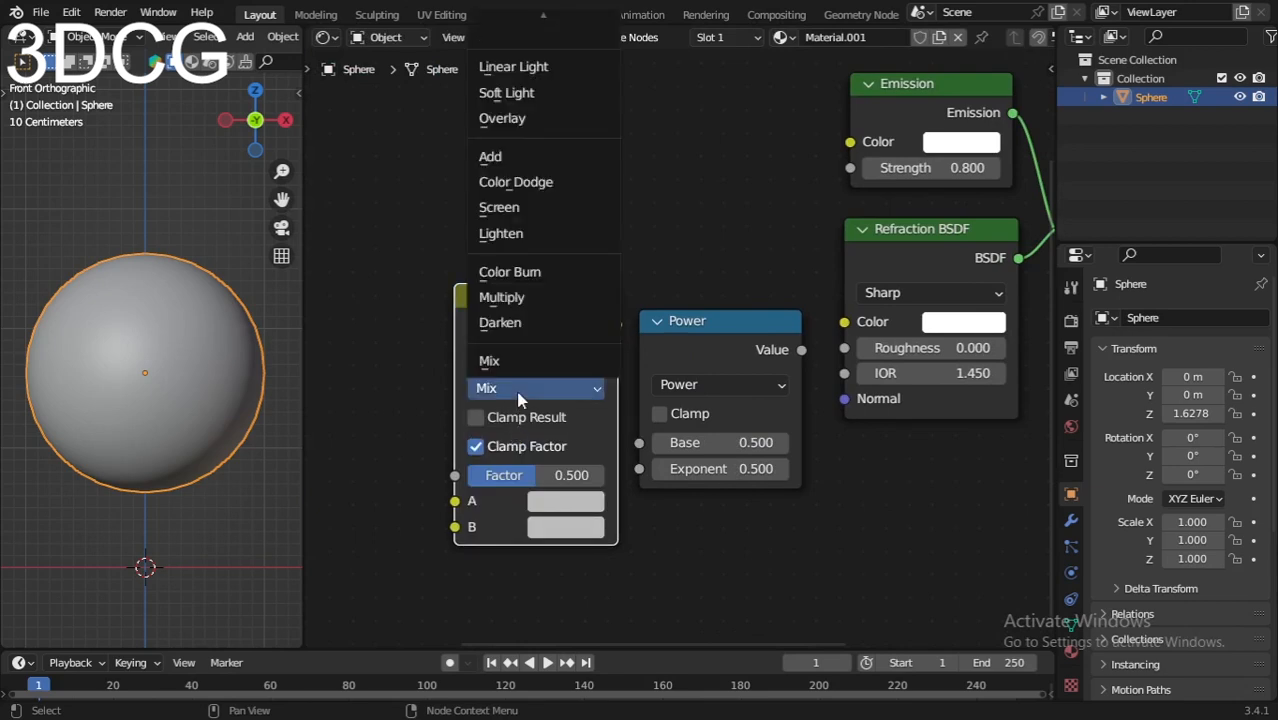
pyautogui.click(500, 157)
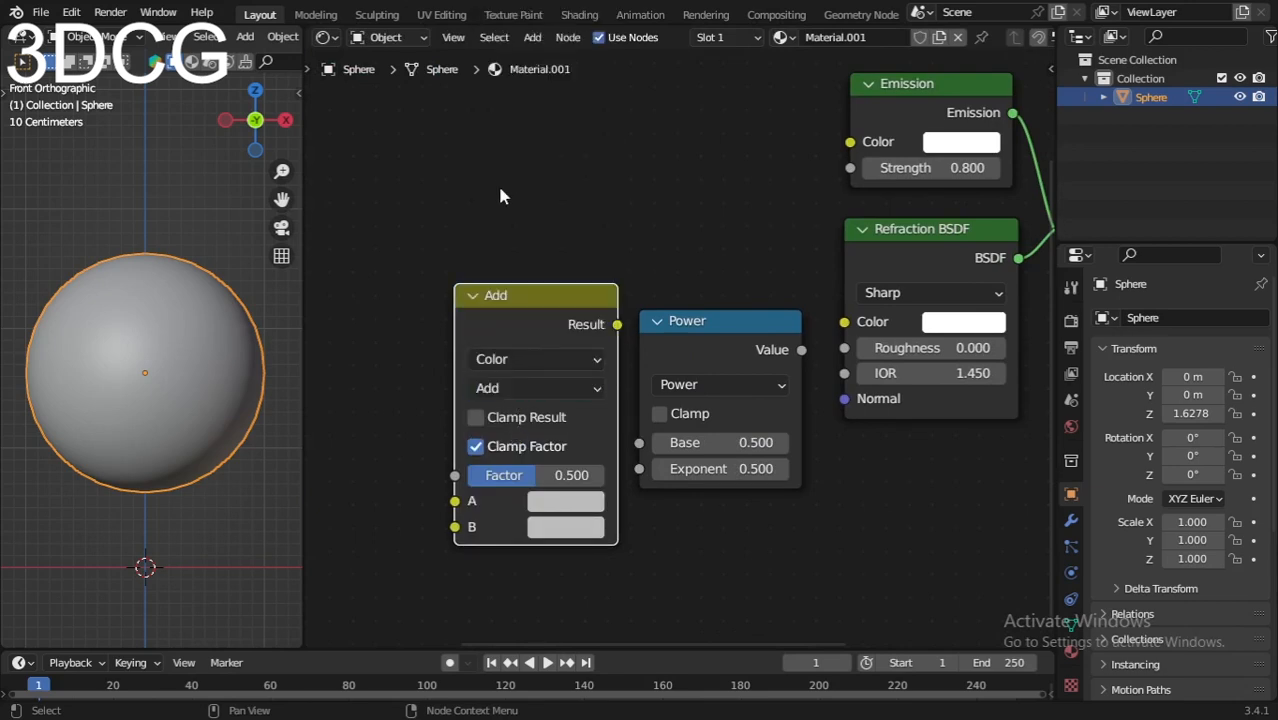
# Step: Connect the Add node's Result into the Power node's Base input
pyautogui.scroll(-1, 497, 327)
pyautogui.moveTo(497, 327); pyautogui.dragTo(473, 330)
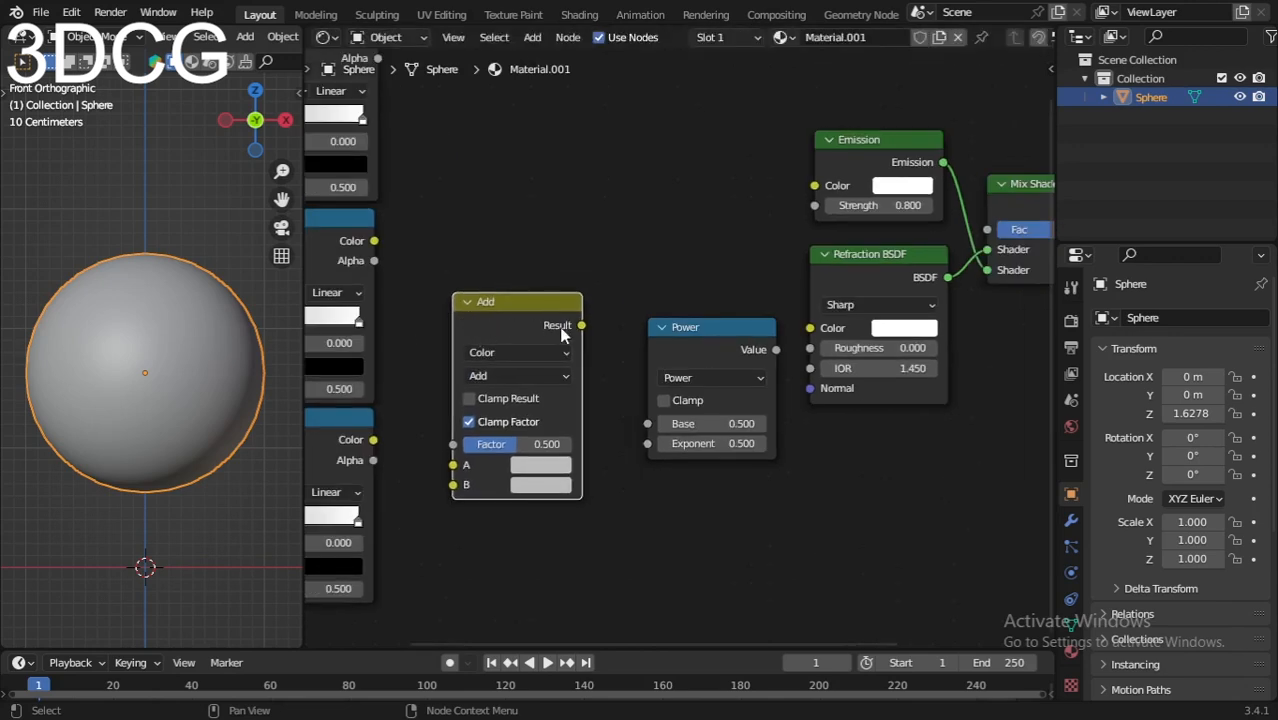
pyautogui.moveTo(582, 325); pyautogui.dragTo(646, 422)
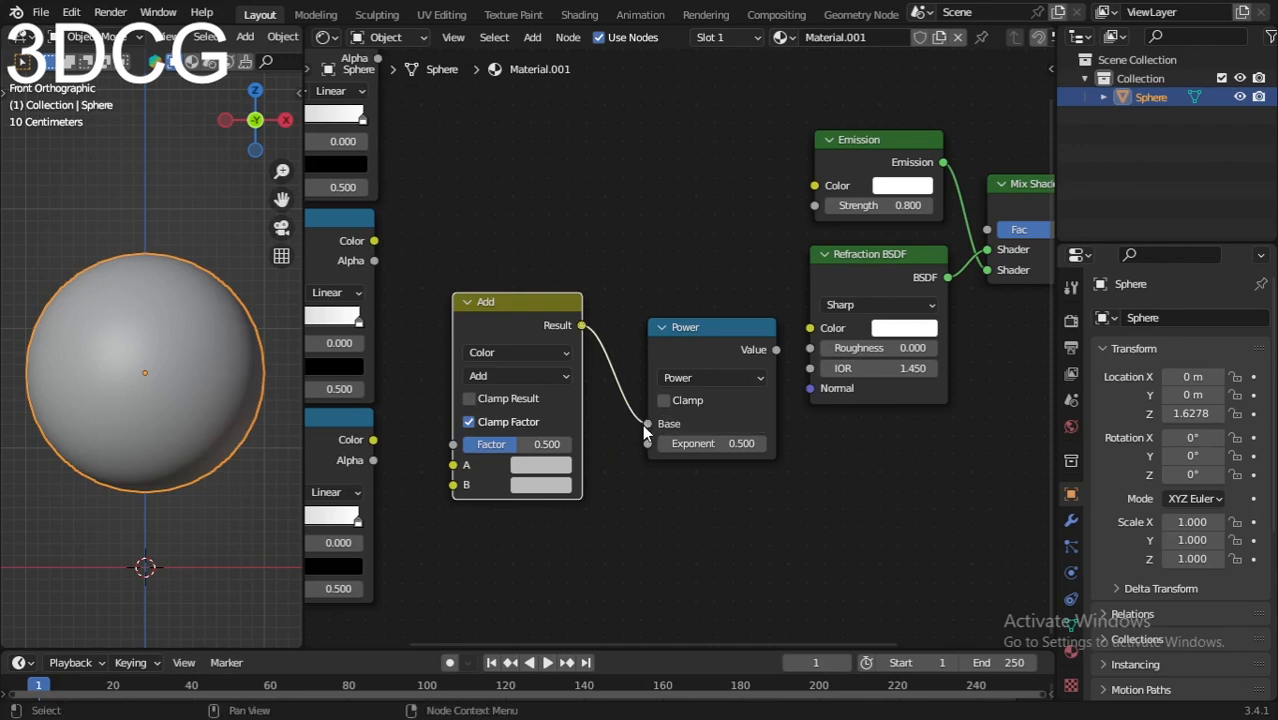
# Step: Raise the Power node's Exponent from 0.500 to 1.600
pyautogui.moveTo(725, 425); pyautogui.dragTo(685, 446, button='middle')
pyautogui.scroll(1, 688, 420)
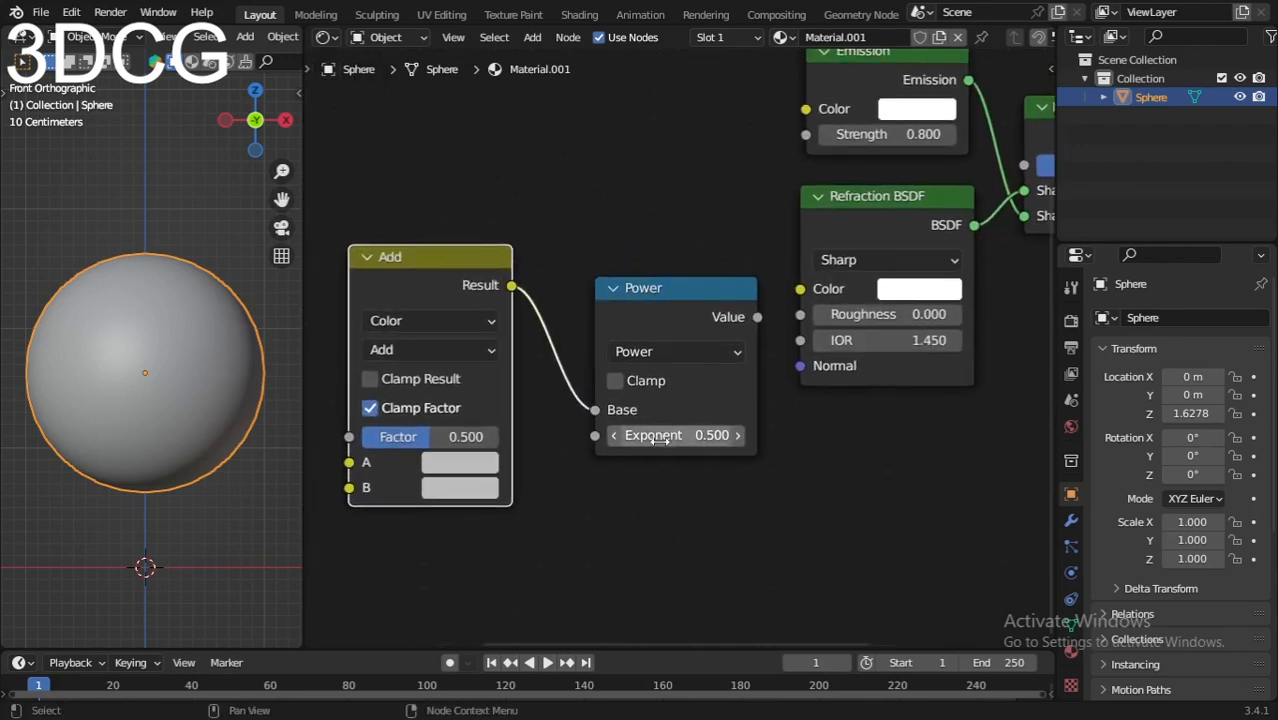
pyautogui.moveTo(675, 435); pyautogui.dragTo(690, 435)
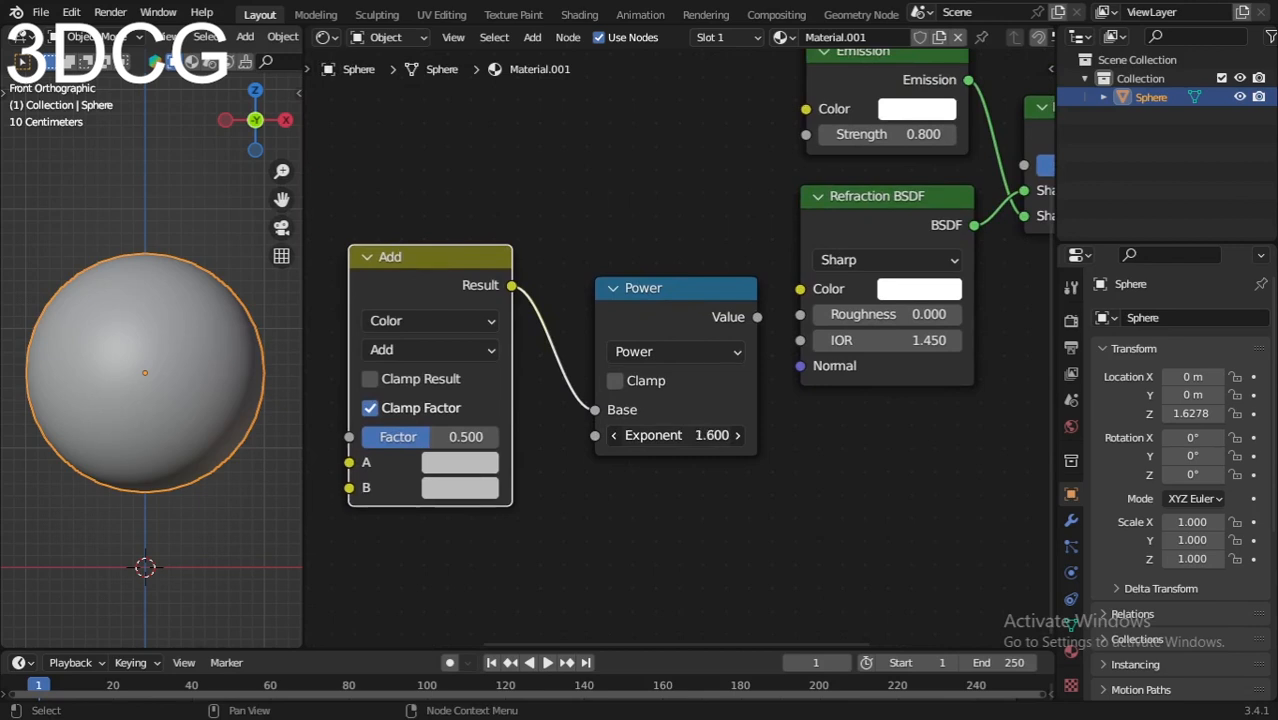
pyautogui.scroll(-2, 705, 475)
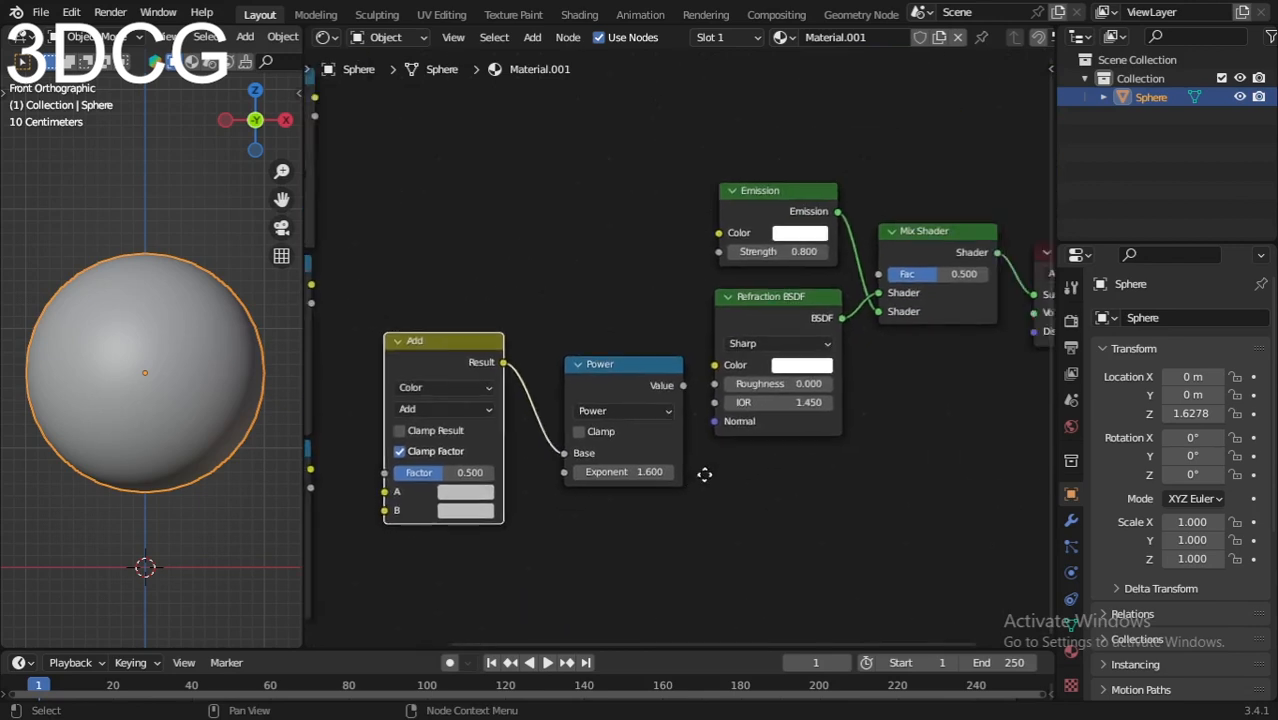
pyautogui.scroll(3, 705, 475)
pyautogui.moveTo(876, 434); pyautogui.dragTo(765, 398, button='middle')
pyautogui.scroll(-2, 692, 385)
pyautogui.scroll(1, 766, 408)
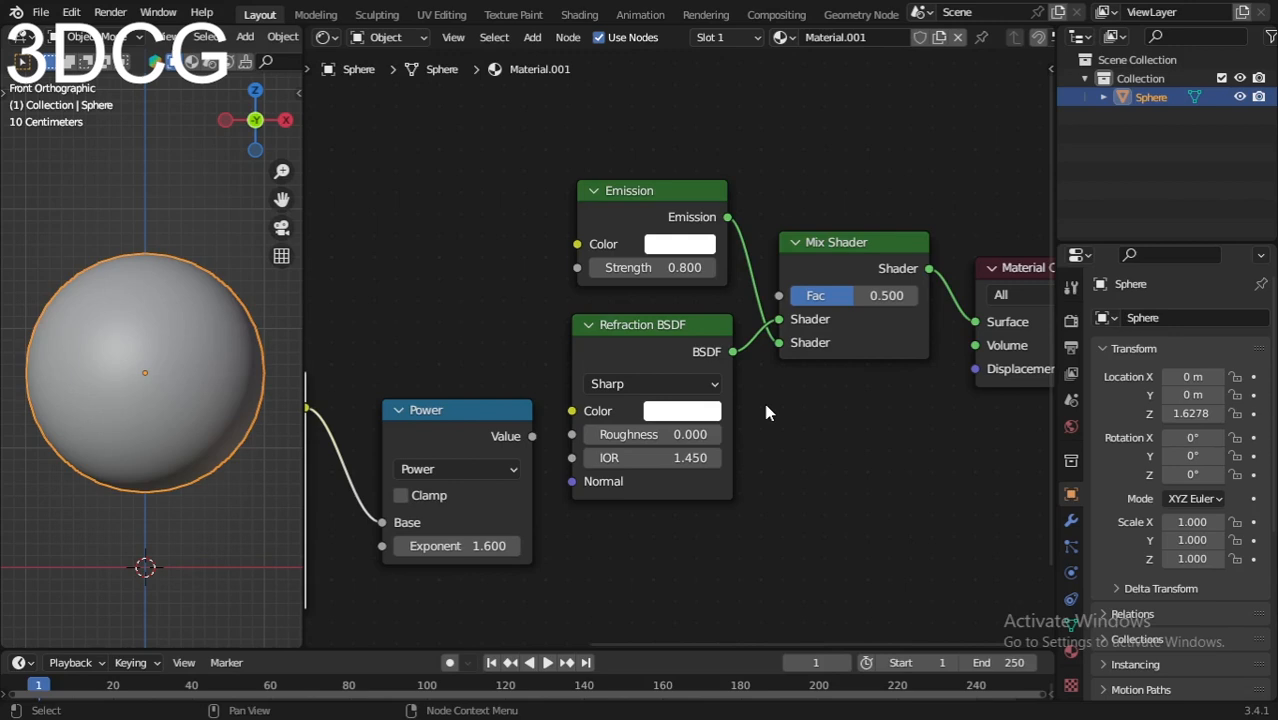
pyautogui.scroll(-3, 556, 288)
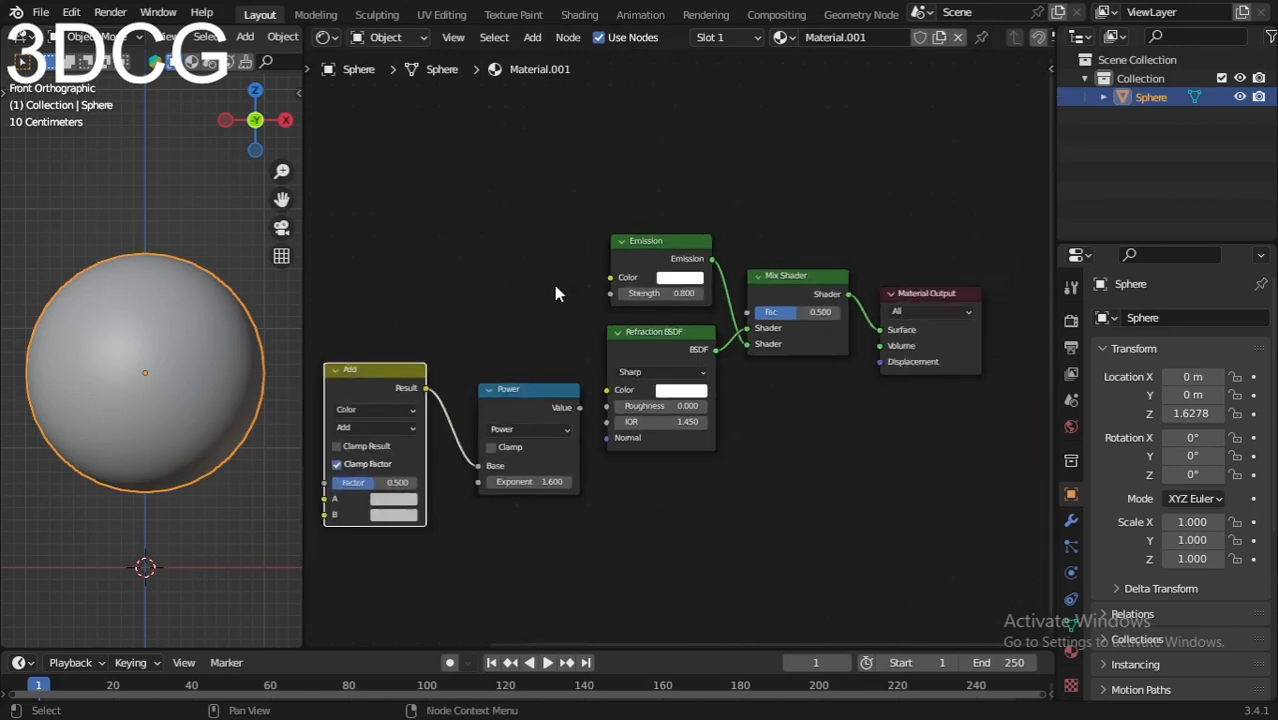
# Step: Wire the top ColorRamp's Color output into the Emission Color, leaving the other two ramps unconnected
pyautogui.moveTo(525, 285); pyautogui.dragTo(729, 320, button='middle')
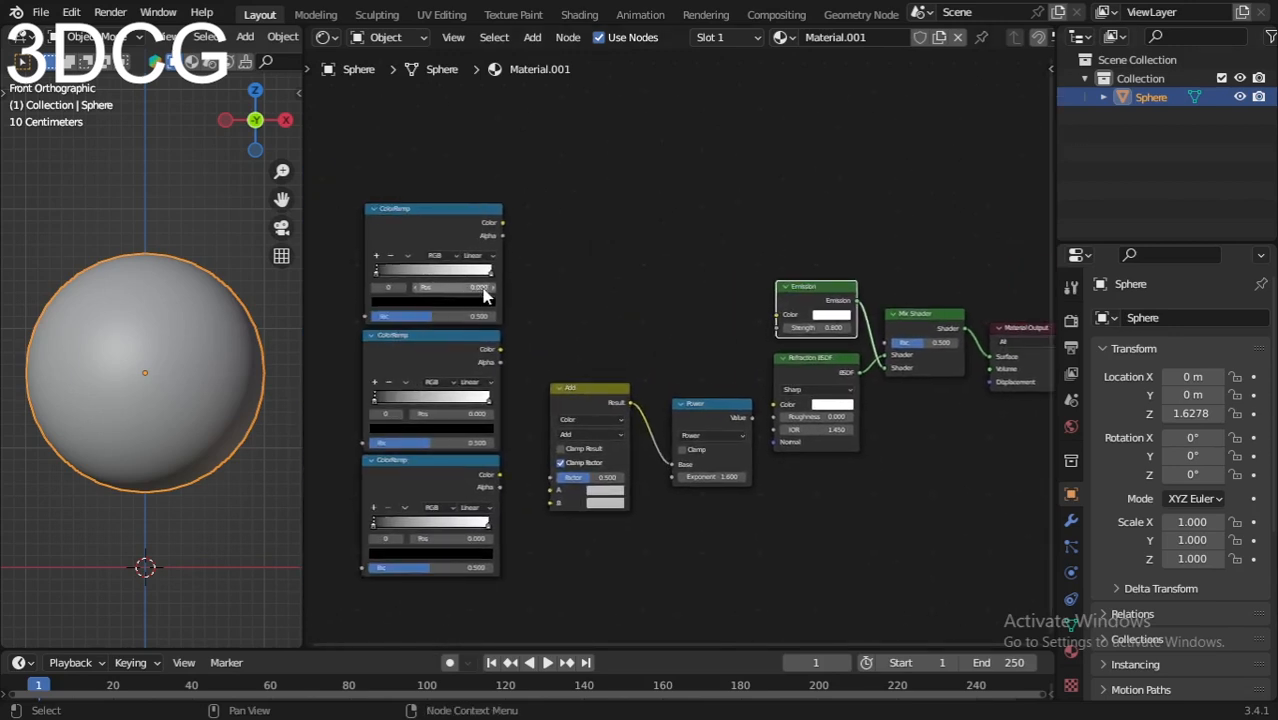
pyautogui.moveTo(488, 212); pyautogui.dragTo(783, 313)
pyautogui.scroll(3, 795, 334)
pyautogui.moveTo(709, 361); pyautogui.dragTo(862, 368, button='middle')
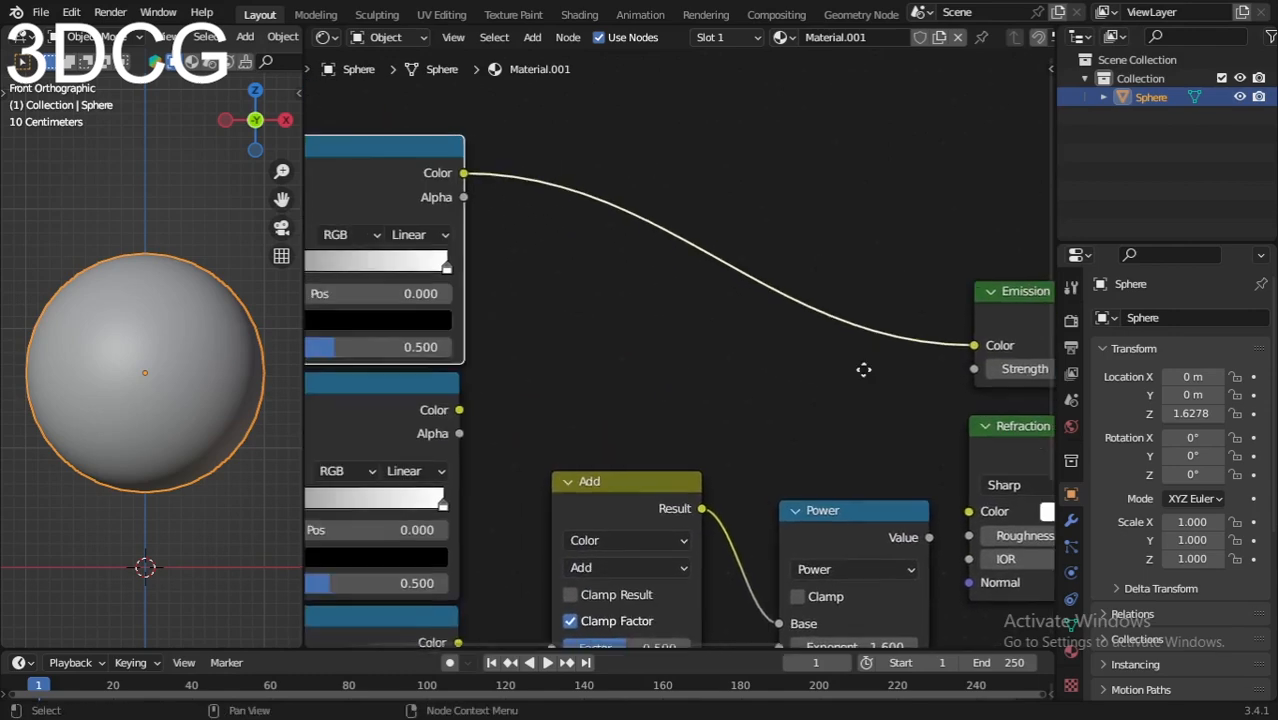
pyautogui.scroll(5, 448, 254)
pyautogui.scroll(1, 670, 333)
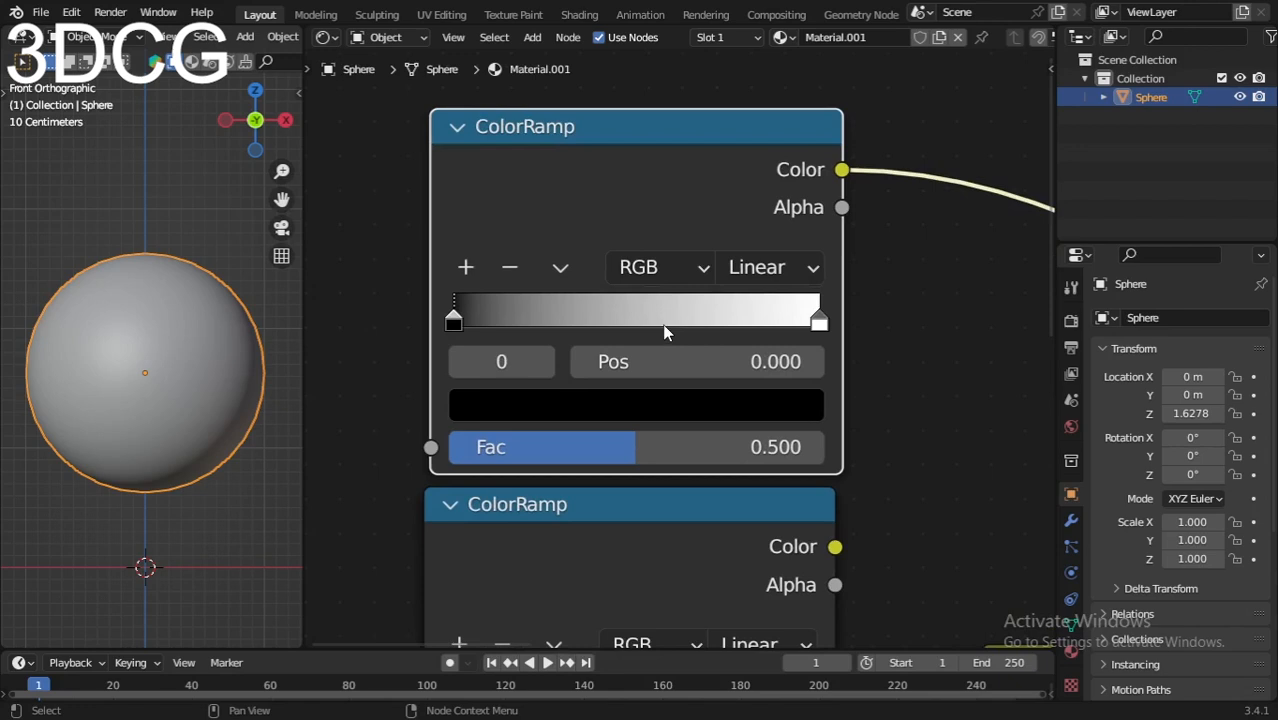
# Step: Switch the top ColorRamp's interpolation to B-Spline
pyautogui.click(770, 270)
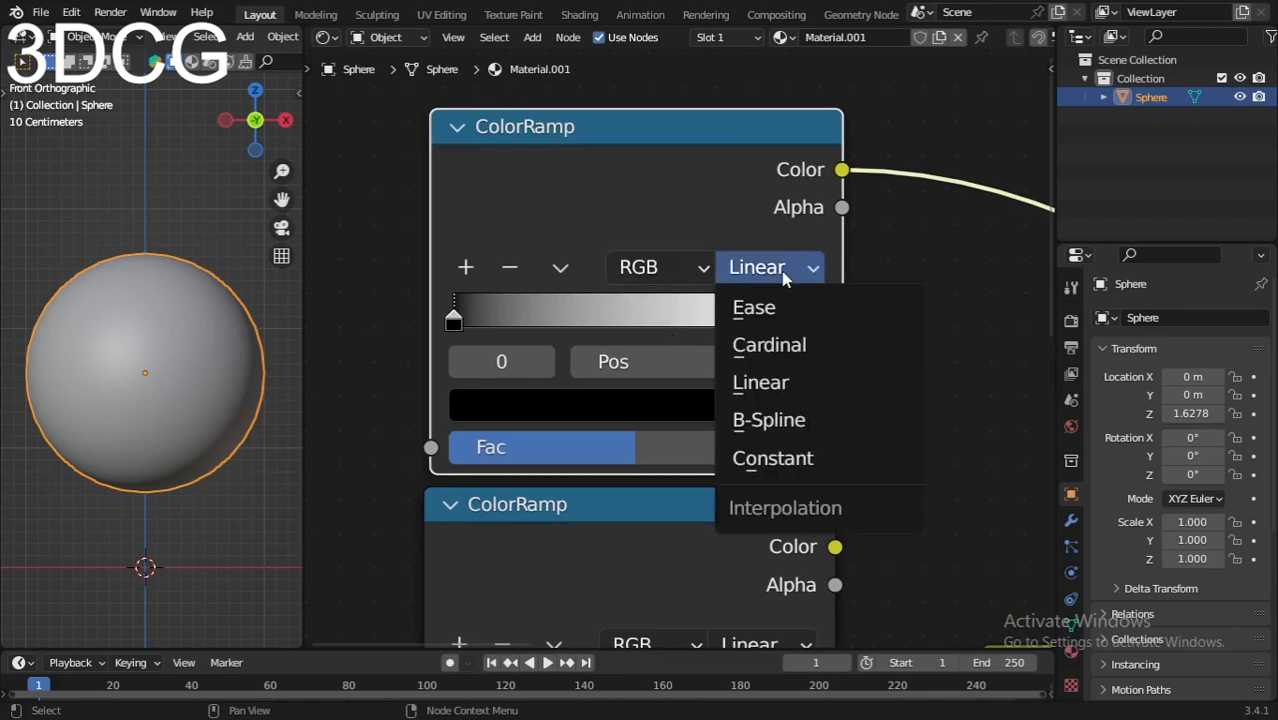
pyautogui.click(783, 420)
pyautogui.scroll(-2, 783, 420)
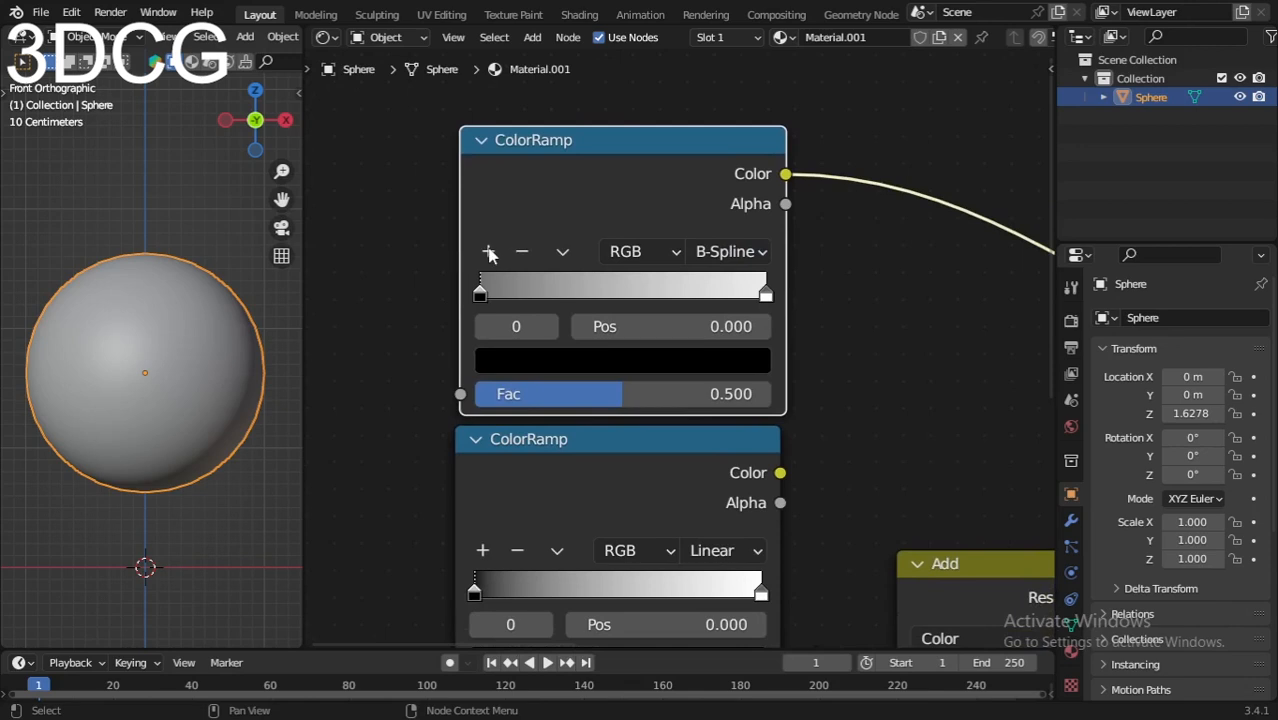
# Step: Add a middle stop to the ramp and color it bright magenta
pyautogui.click(489, 255)
pyautogui.click(622, 360)
pyautogui.moveTo(630, 291); pyautogui.dragTo(575, 291)
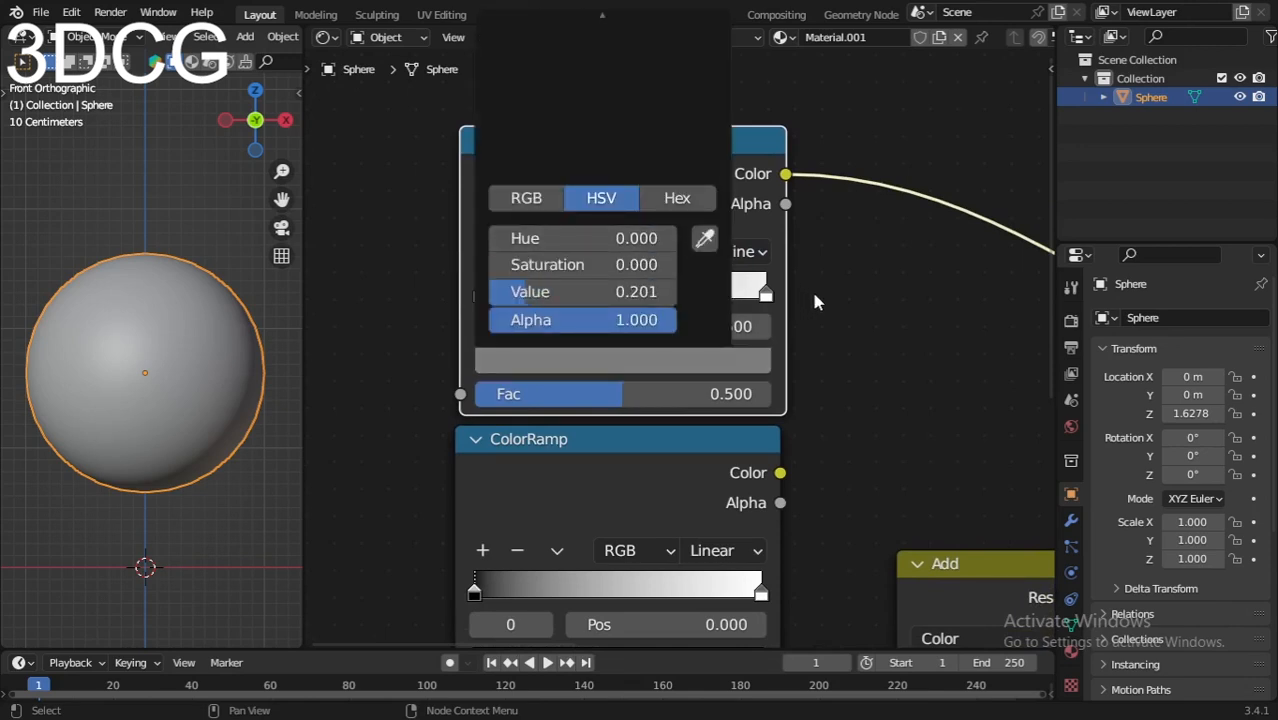
pyautogui.moveTo(849, 299); pyautogui.dragTo(831, 473, button='middle')
pyautogui.scroll(-1, 720, 500)
pyautogui.click(635, 513)
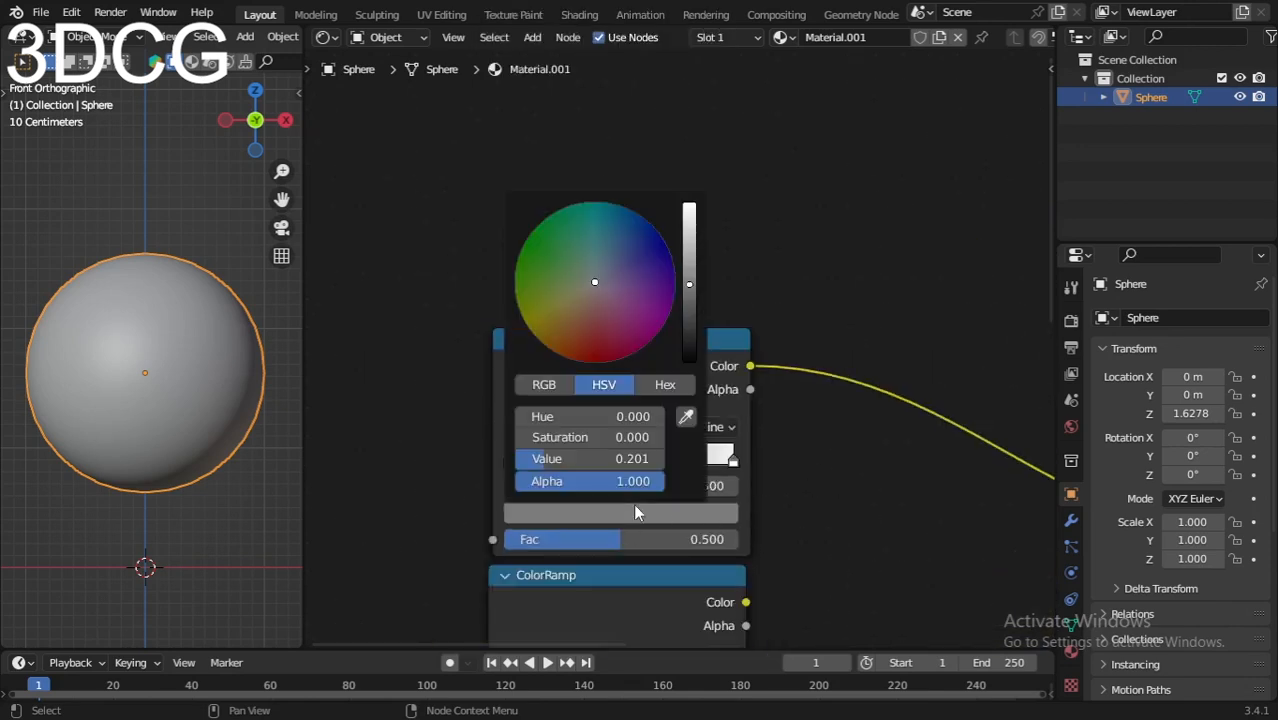
pyautogui.moveTo(697, 284); pyautogui.dragTo(689, 205)
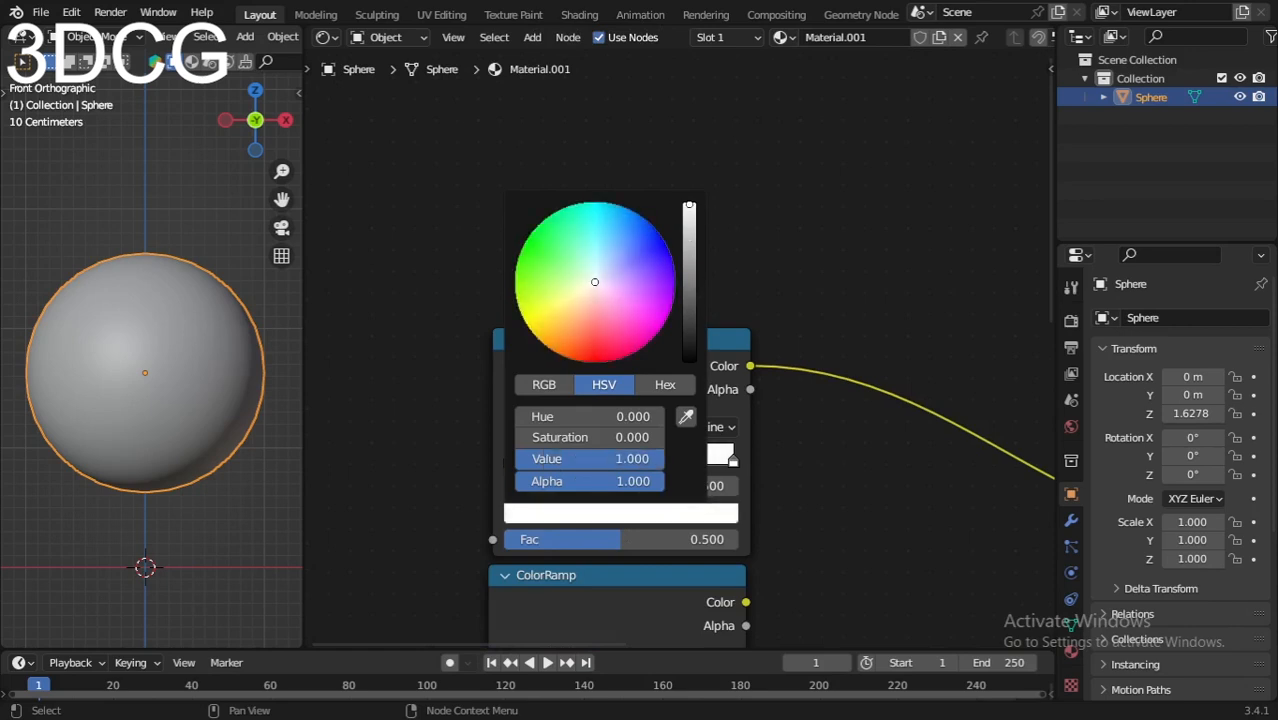
pyautogui.moveTo(594, 282); pyautogui.dragTo(644, 328)
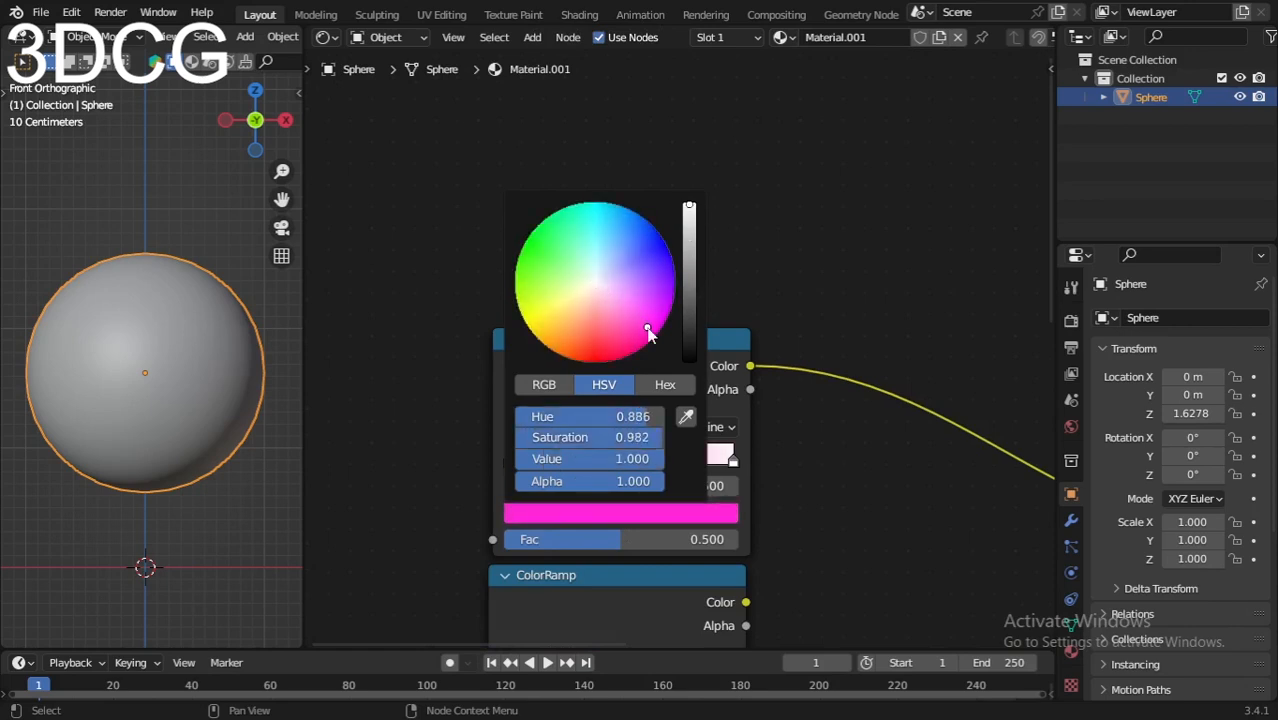
pyautogui.moveTo(831, 518); pyautogui.dragTo(822, 459, button='middle')
pyautogui.scroll(2, 822, 459)
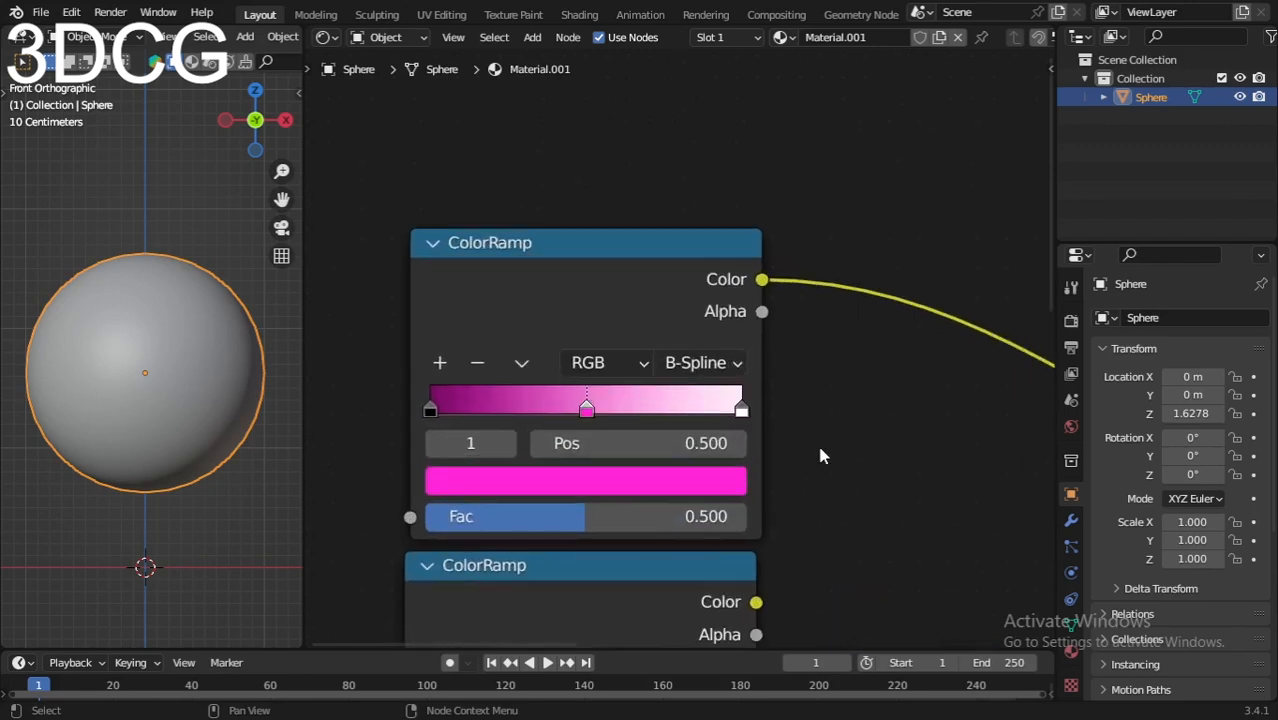
# Step: Make the right stop black and pull both black stops inward to about 0.295 and 0.695
pyautogui.click(741, 409)
pyautogui.click(693, 492)
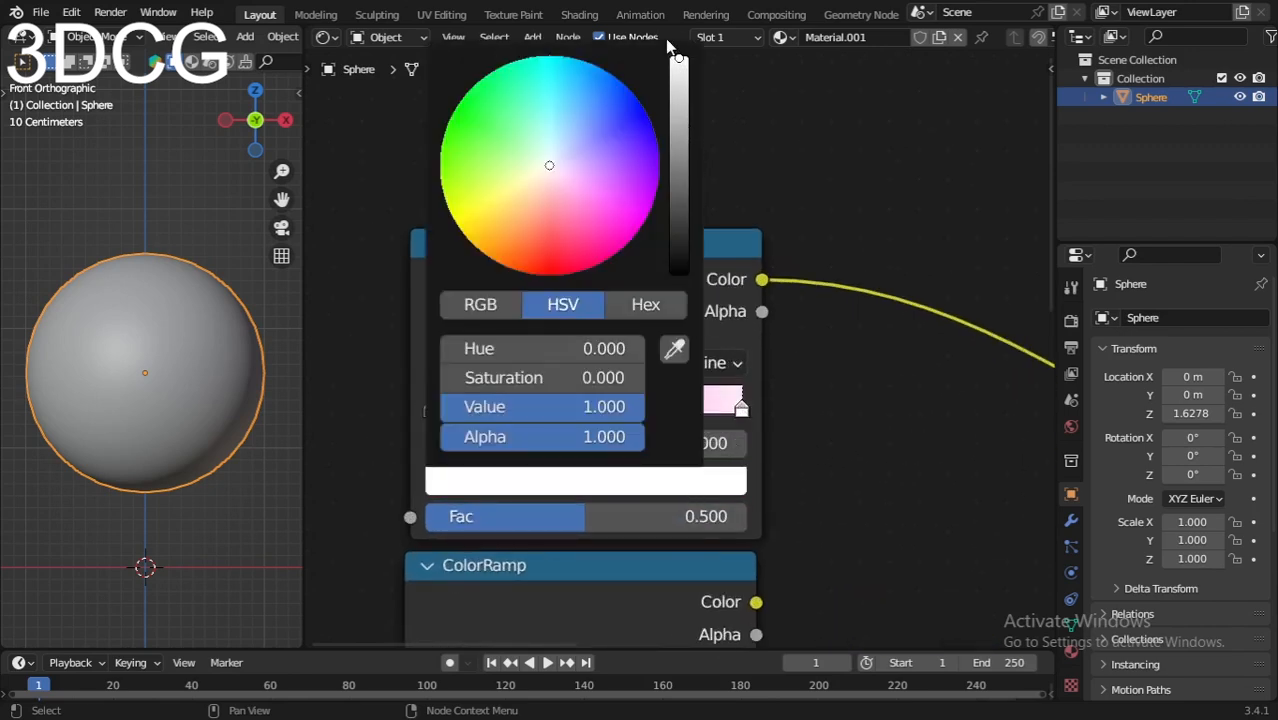
pyautogui.moveTo(679, 68); pyautogui.dragTo(679, 262)
pyautogui.scroll(1, 662, 360)
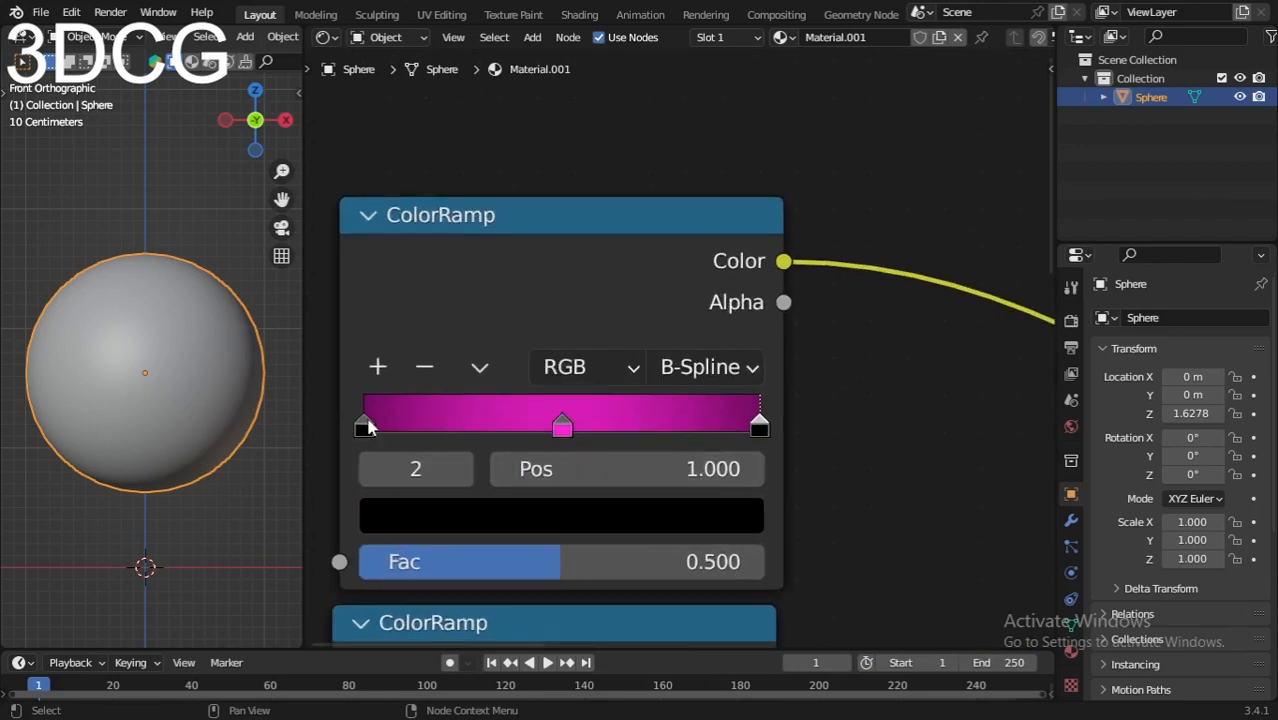
pyautogui.moveTo(366, 426); pyautogui.dragTo(482, 448)
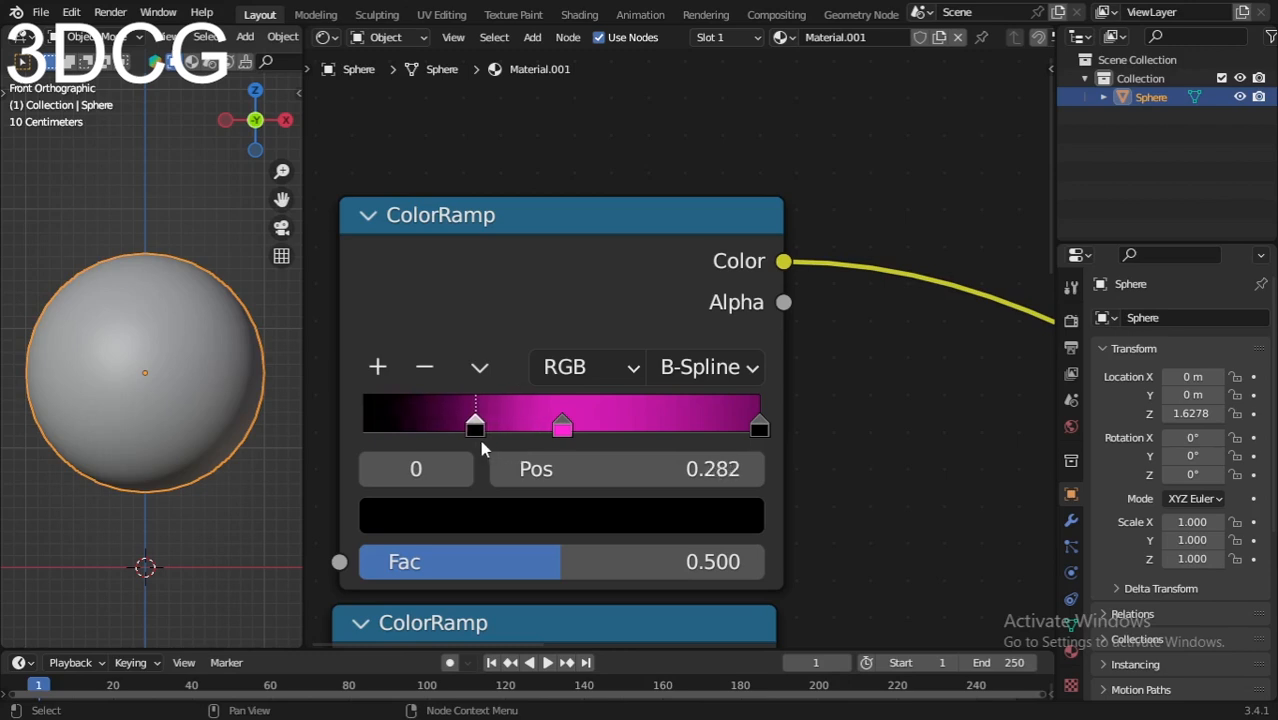
pyautogui.moveTo(759, 427); pyautogui.dragTo(626, 433)
pyautogui.click(476, 425)
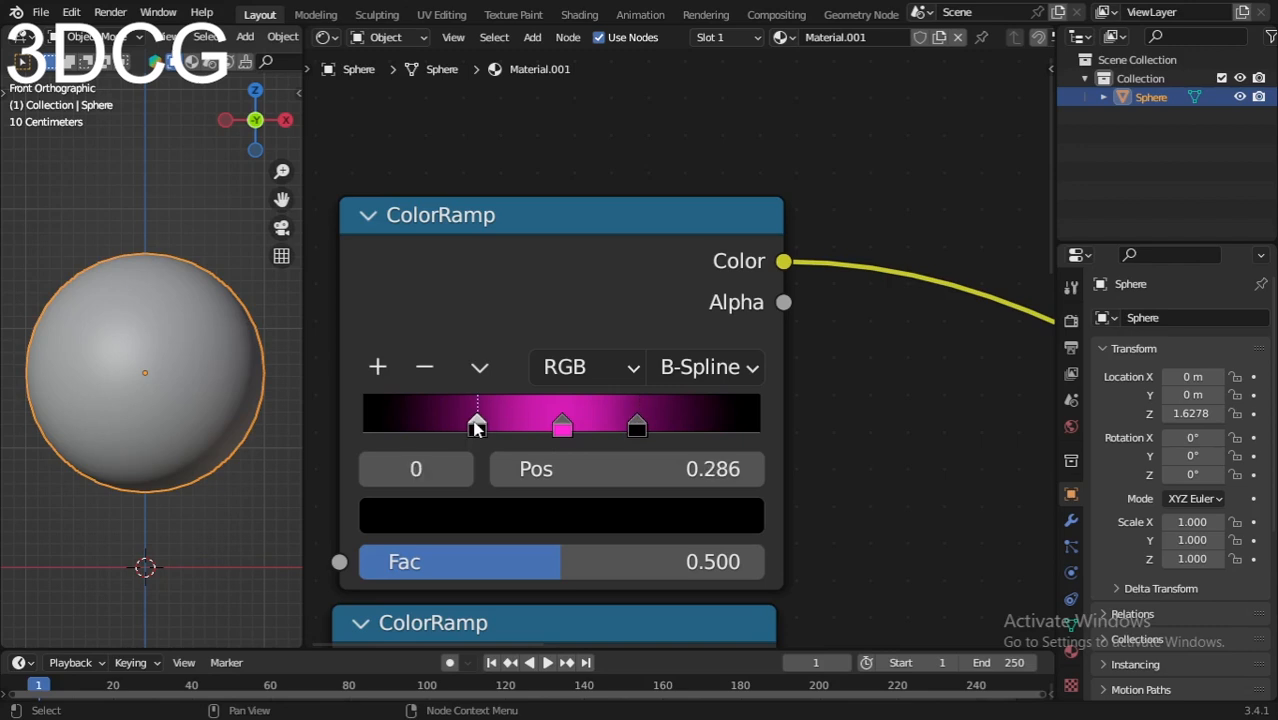
pyautogui.moveTo(476, 425); pyautogui.dragTo(479, 423)
pyautogui.scroll(-4, 780, 393)
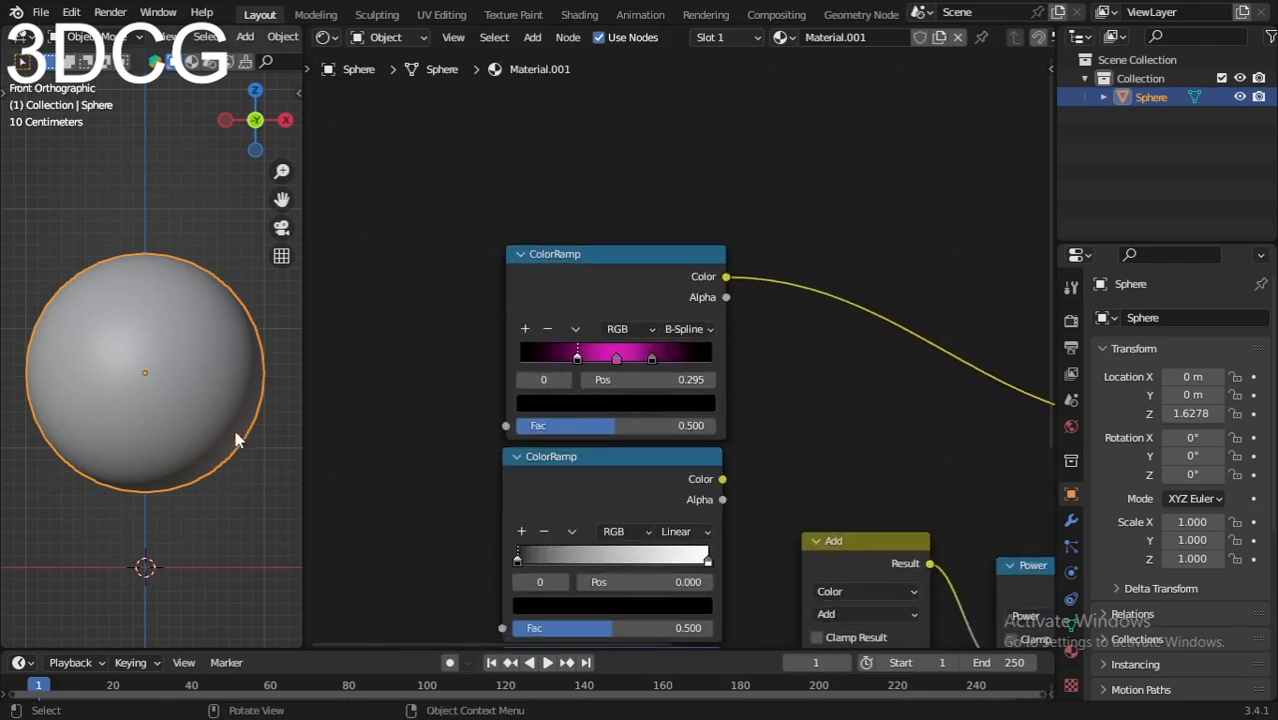
# Step: Switch the viewport to Material Preview so the sphere shows its pink material
pyautogui.press('z')
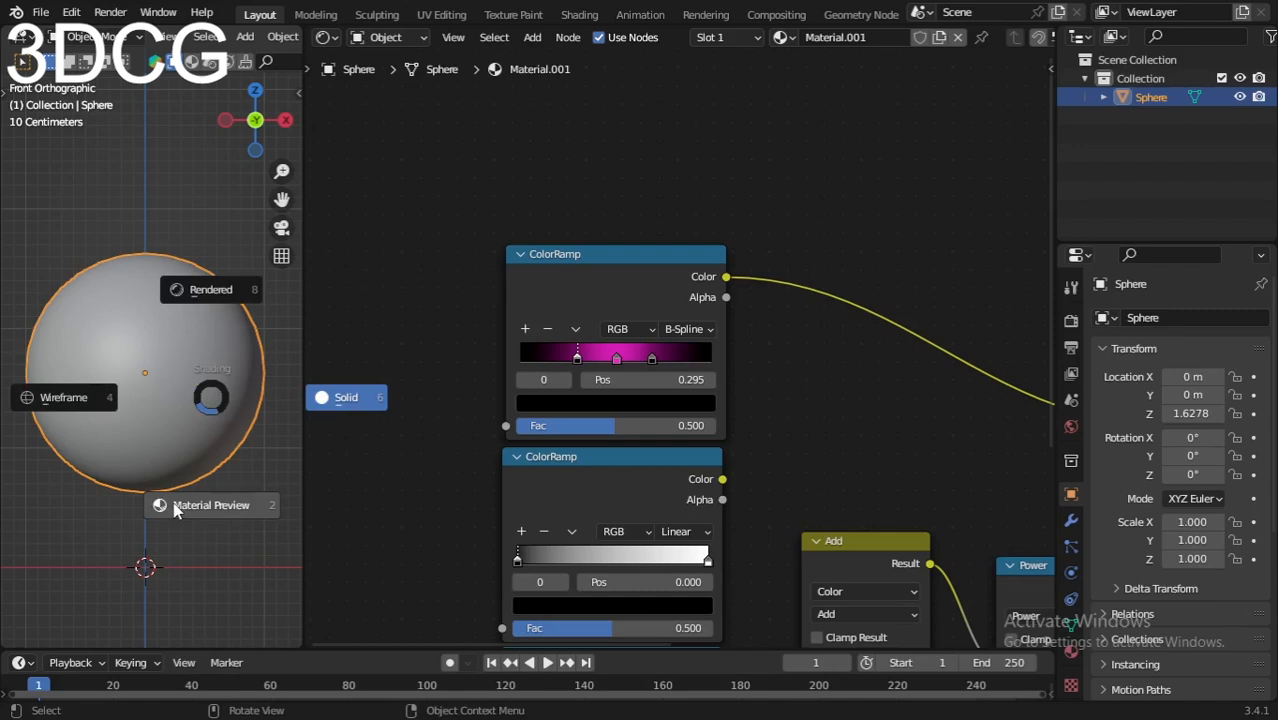
pyautogui.click(175, 506)
pyautogui.scroll(-7, 678, 523)
# Step: Select the Add and Power nodes and move them lower in the node tree
pyautogui.moveTo(750, 534); pyautogui.dragTo(630, 390, button='middle')
pyautogui.scroll(3, 630, 392)
pyautogui.moveTo(748, 283); pyautogui.dragTo(700, 347, button='middle')
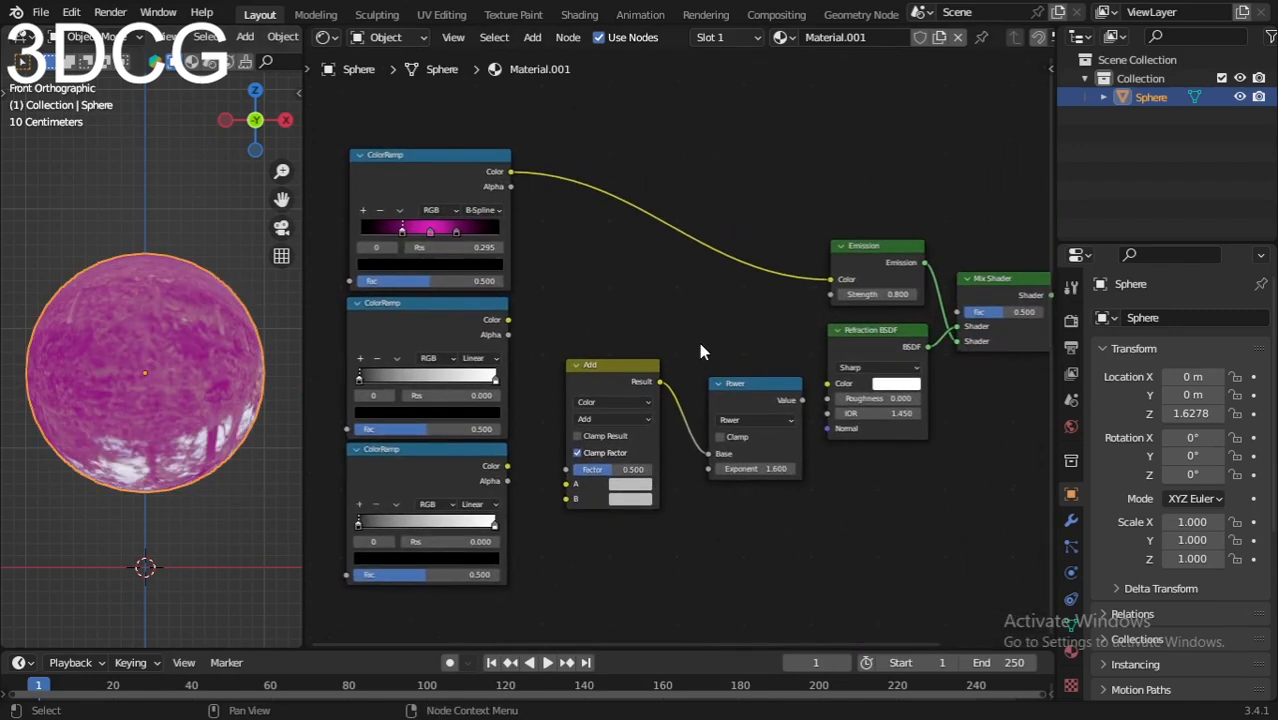
pyautogui.moveTo(678, 319); pyautogui.dragTo(566, 512)
pyautogui.moveTo(587, 304); pyautogui.dragTo(734, 506)
pyautogui.scroll(2, 706, 433)
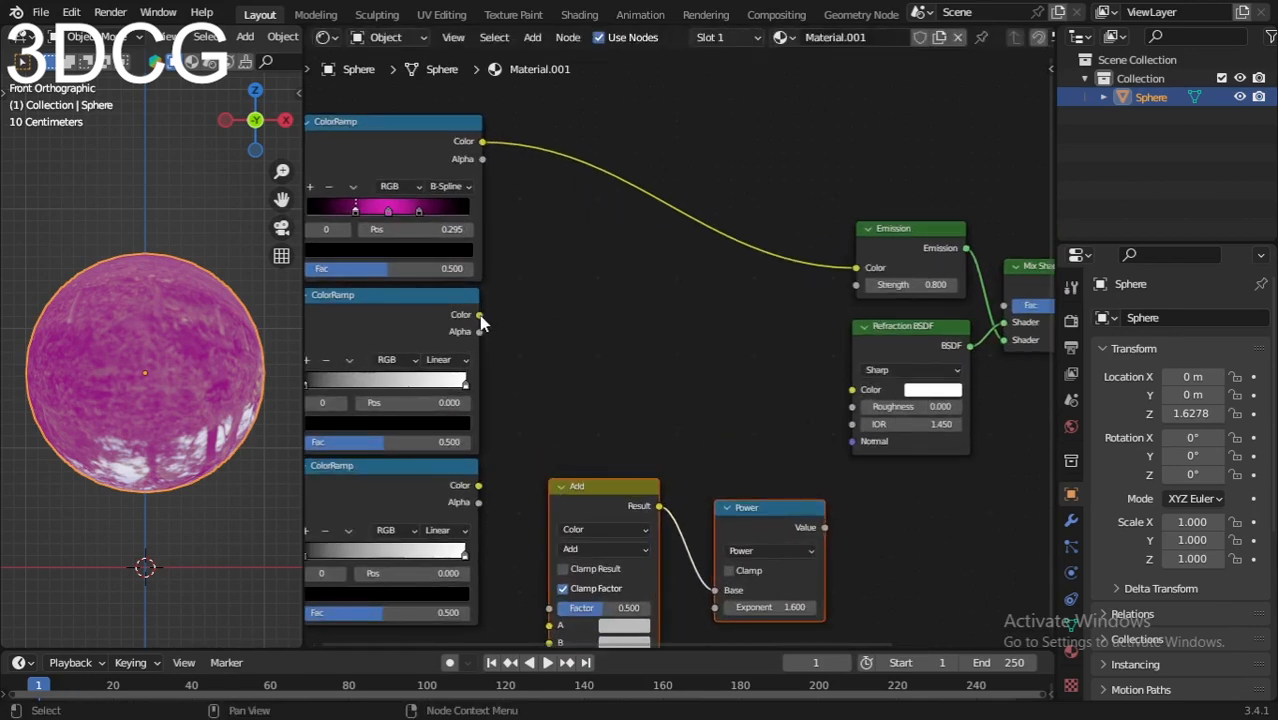
# Step: Wire the second ColorRamp's Color into Refraction BSDF Color and Power's Value into its IOR
pyautogui.moveTo(479, 315); pyautogui.dragTo(851, 389)
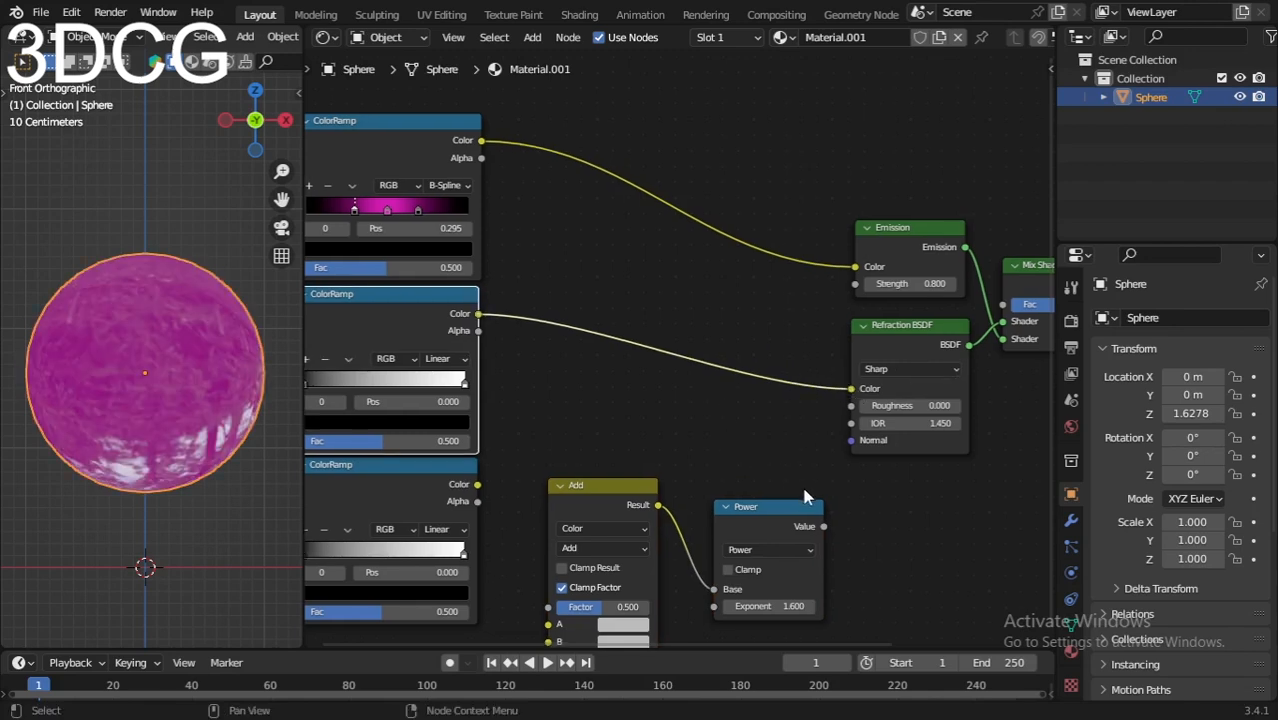
pyautogui.moveTo(776, 508); pyautogui.dragTo(751, 451)
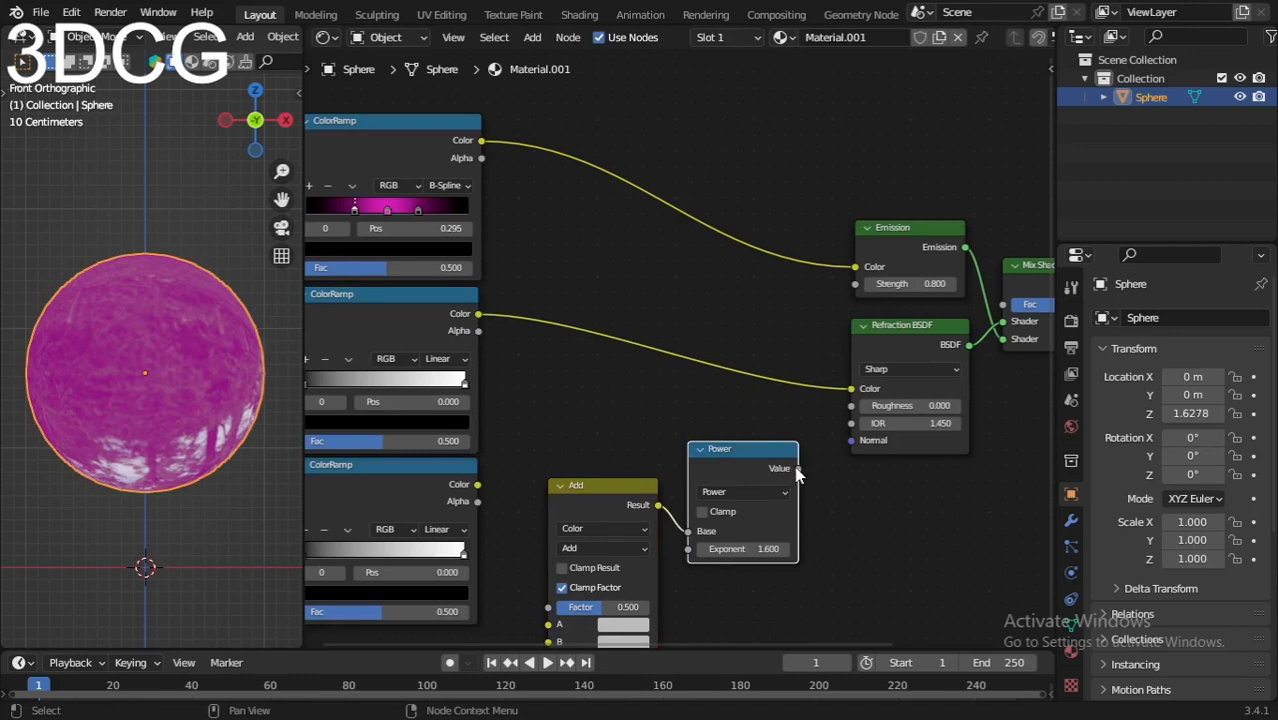
pyautogui.moveTo(797, 469); pyautogui.dragTo(848, 423)
# Step: Move the Add node up beside the Power node to tidy the tree
pyautogui.scroll(-1, 849, 500)
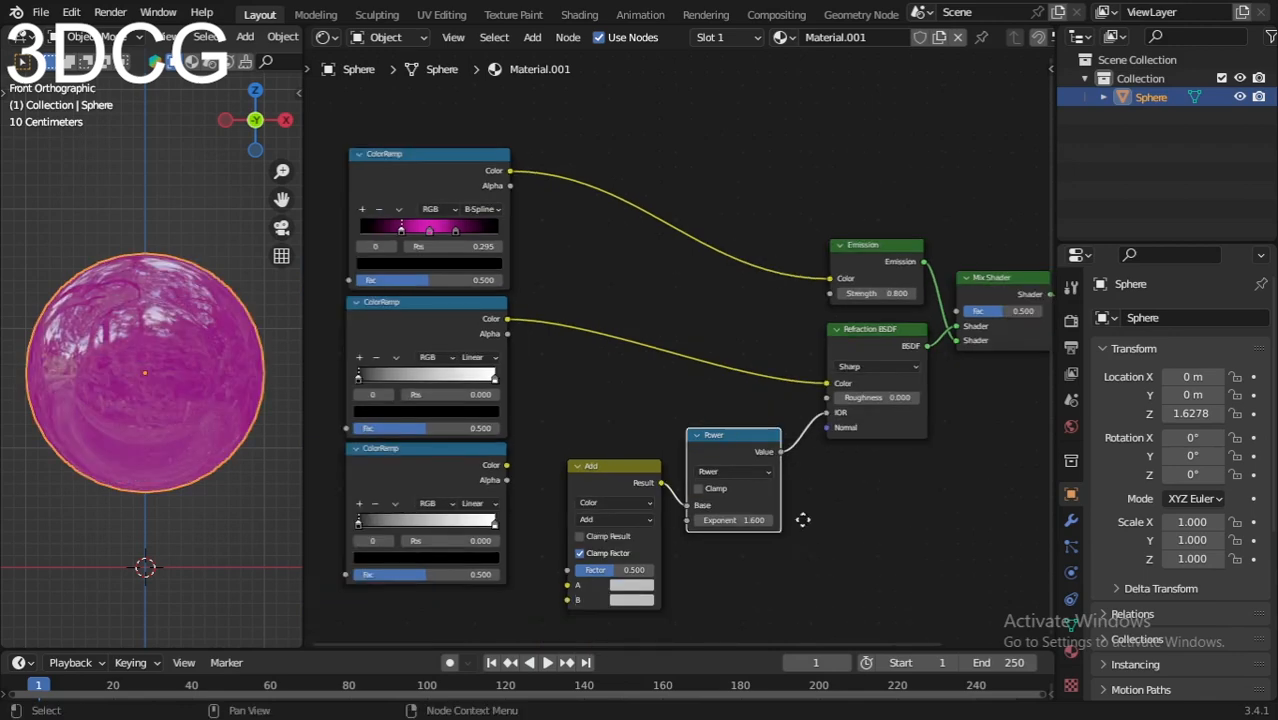
pyautogui.moveTo(803, 520); pyautogui.dragTo(829, 432, button='middle')
pyautogui.scroll(5, 824, 450)
pyautogui.moveTo(677, 484); pyautogui.dragTo(689, 435, button='middle')
pyautogui.moveTo(619, 362); pyautogui.dragTo(610, 323)
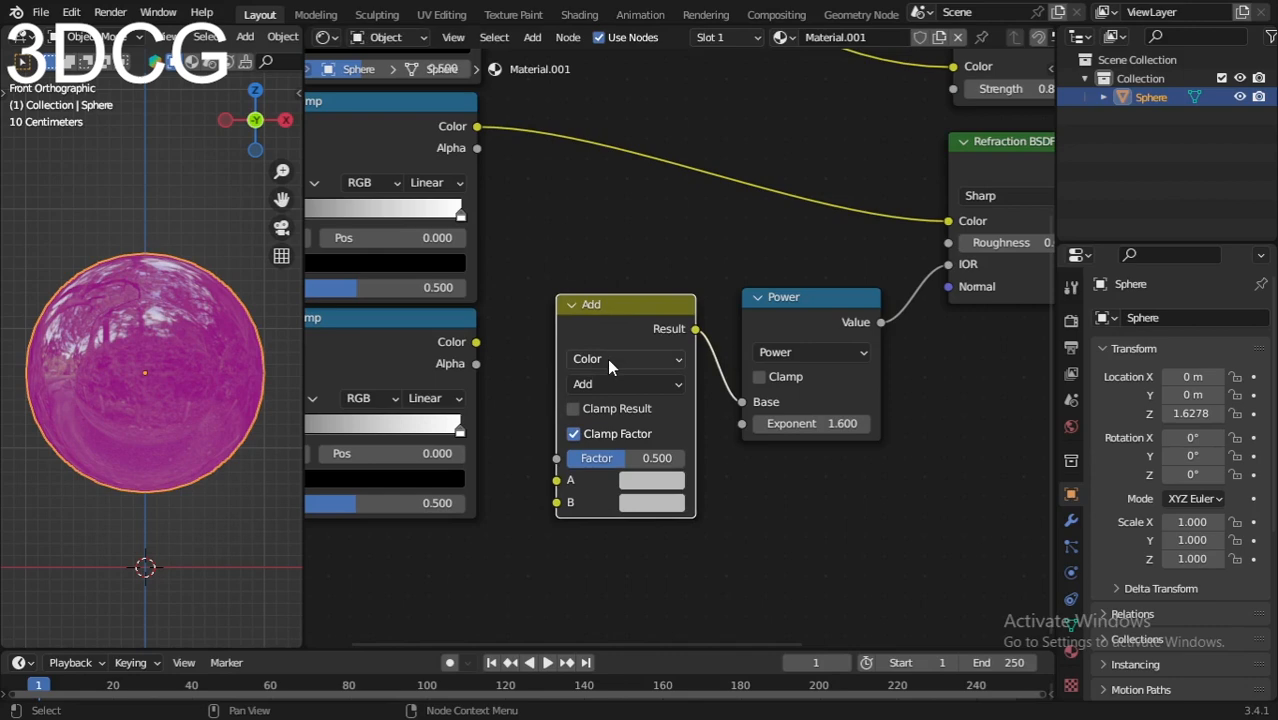
# Step: Set the Add node's Factor to 1.000
pyautogui.scroll(2, 622, 419)
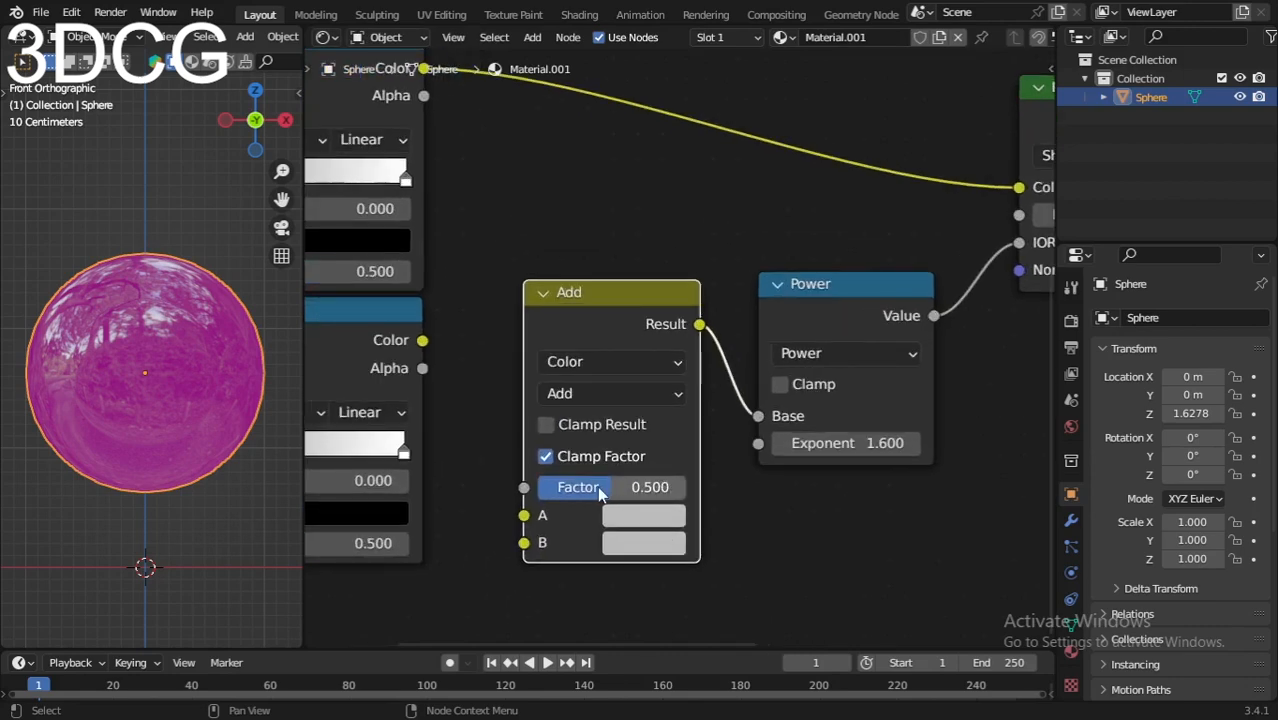
pyautogui.moveTo(597, 486); pyautogui.dragTo(686, 487)
pyautogui.scroll(-3, 685, 486)
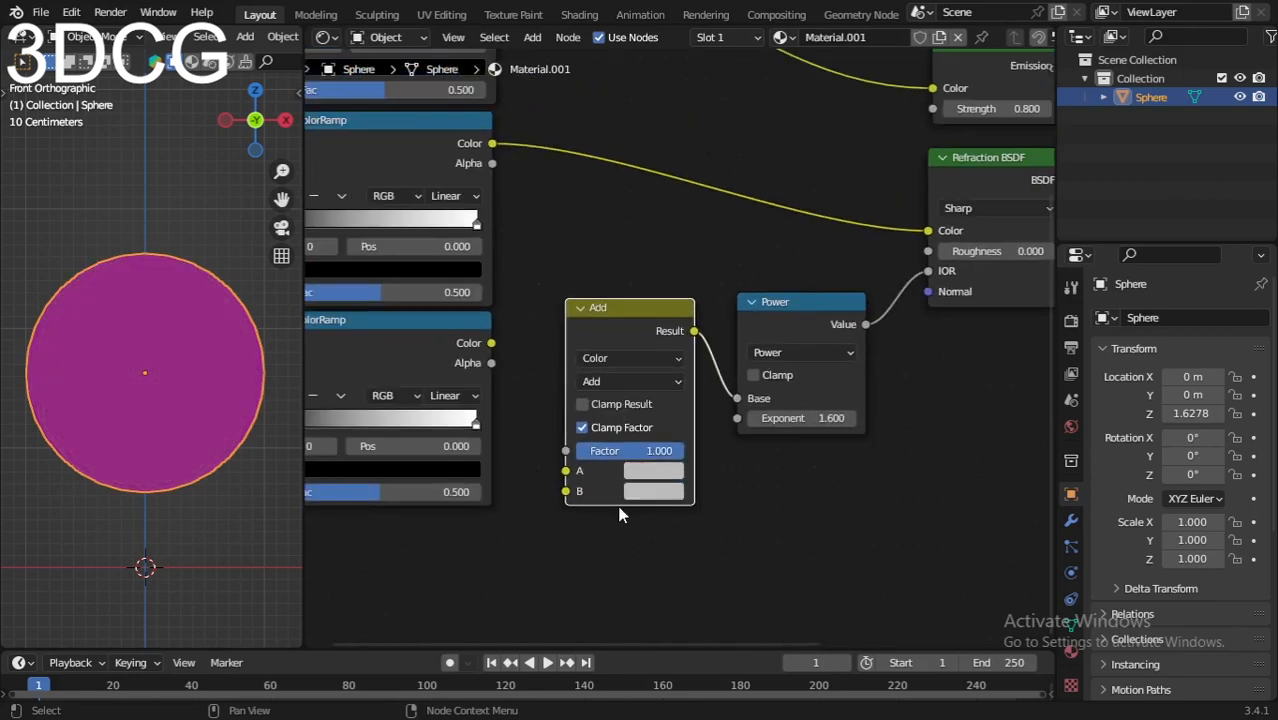
pyautogui.scroll(-3, 582, 450)
# Step: Connect the lower ColorRamp's Color output to the Add node's A input
pyautogui.moveTo(578, 447); pyautogui.dragTo(616, 445, button='middle')
pyautogui.moveTo(469, 345); pyautogui.dragTo(454, 348)
pyautogui.moveTo(555, 346); pyautogui.dragTo(632, 445)
pyautogui.scroll(2, 582, 456)
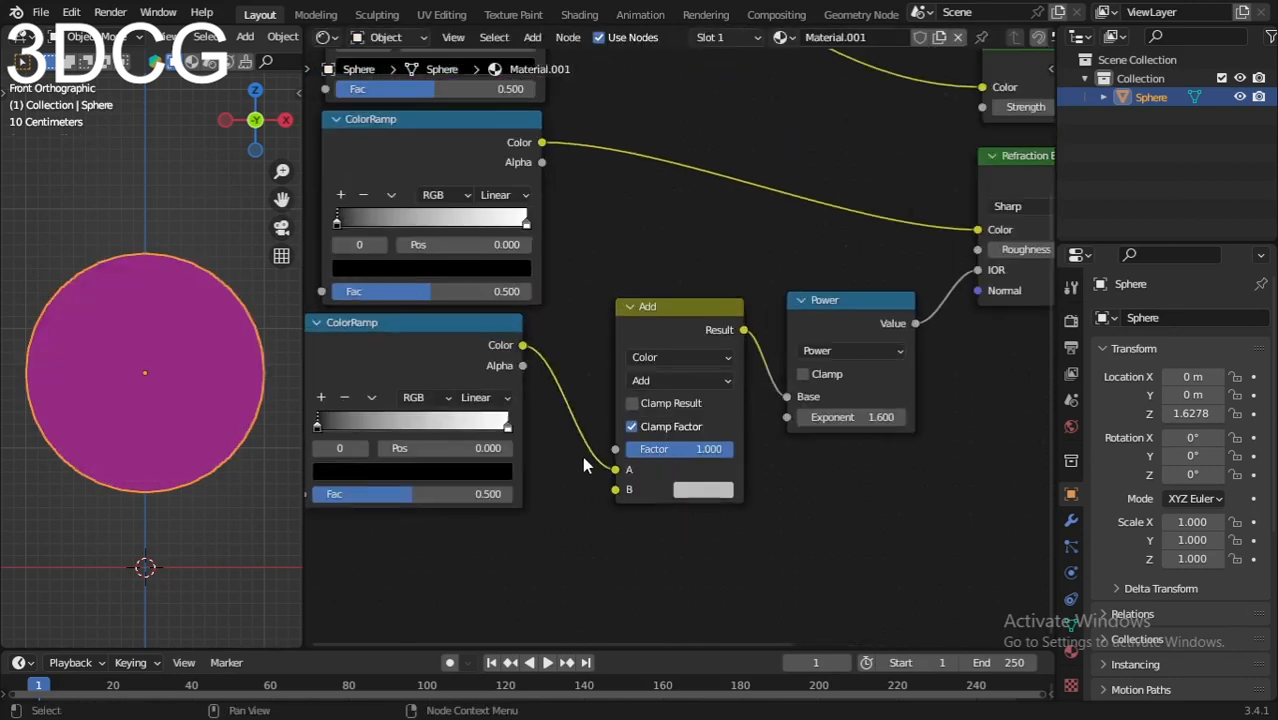
pyautogui.moveTo(557, 454); pyautogui.dragTo(618, 476, button='middle')
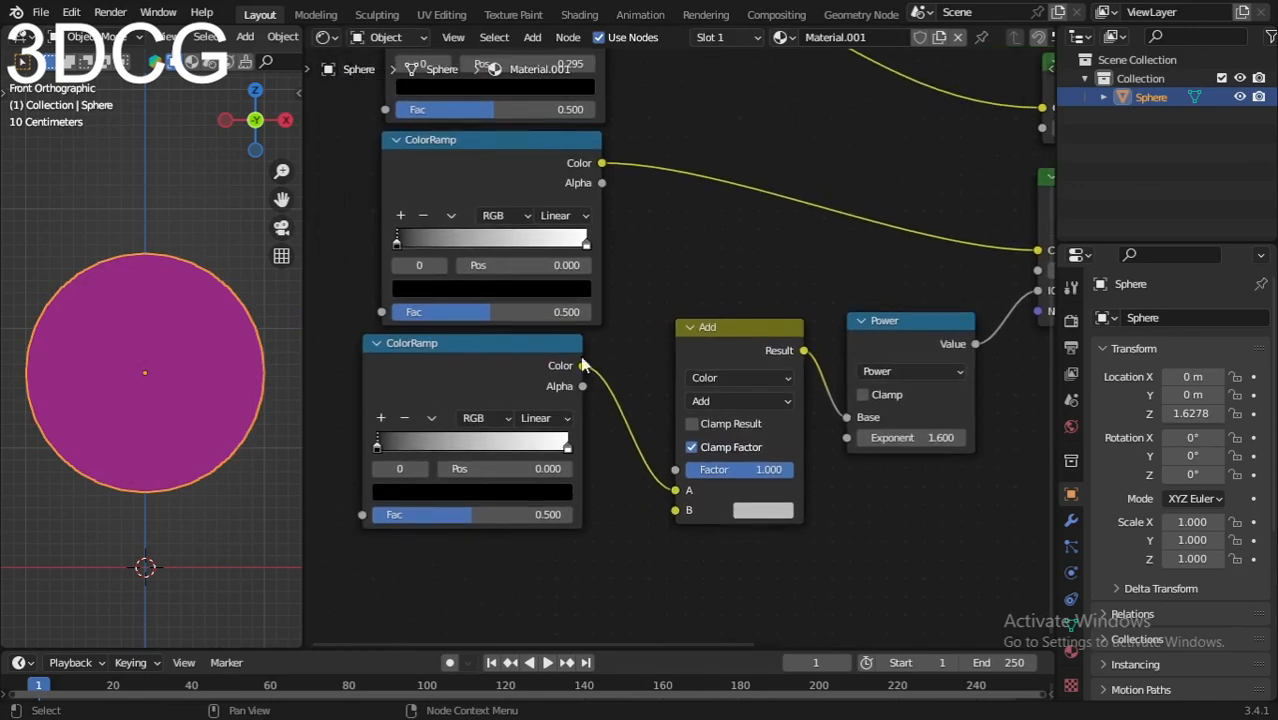
pyautogui.scroll(5, 650, 390)
pyautogui.moveTo(650, 396); pyautogui.dragTo(705, 485, button='middle')
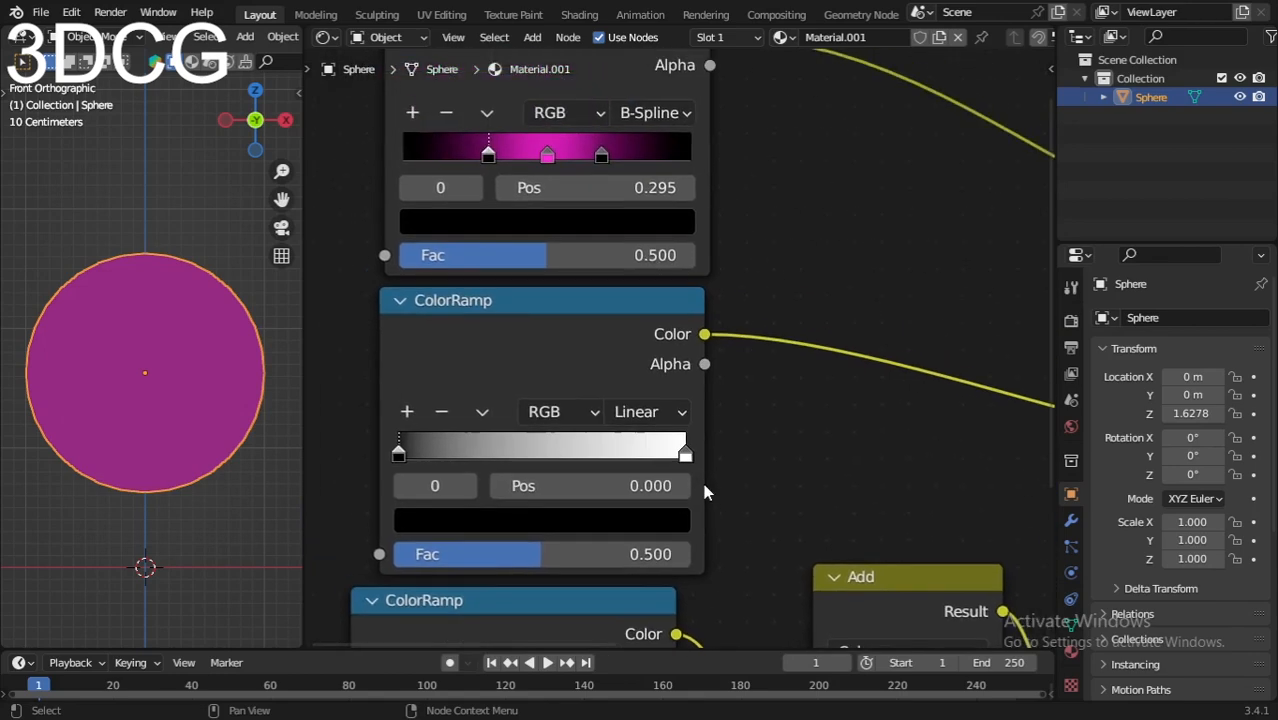
# Step: Switch the second ColorRamp to B-Spline interpolation and move its left stop to 0.327
pyautogui.scroll(1, 496, 337)
pyautogui.moveTo(496, 337); pyautogui.dragTo(532, 430, button='middle')
pyautogui.scroll(-1, 532, 430)
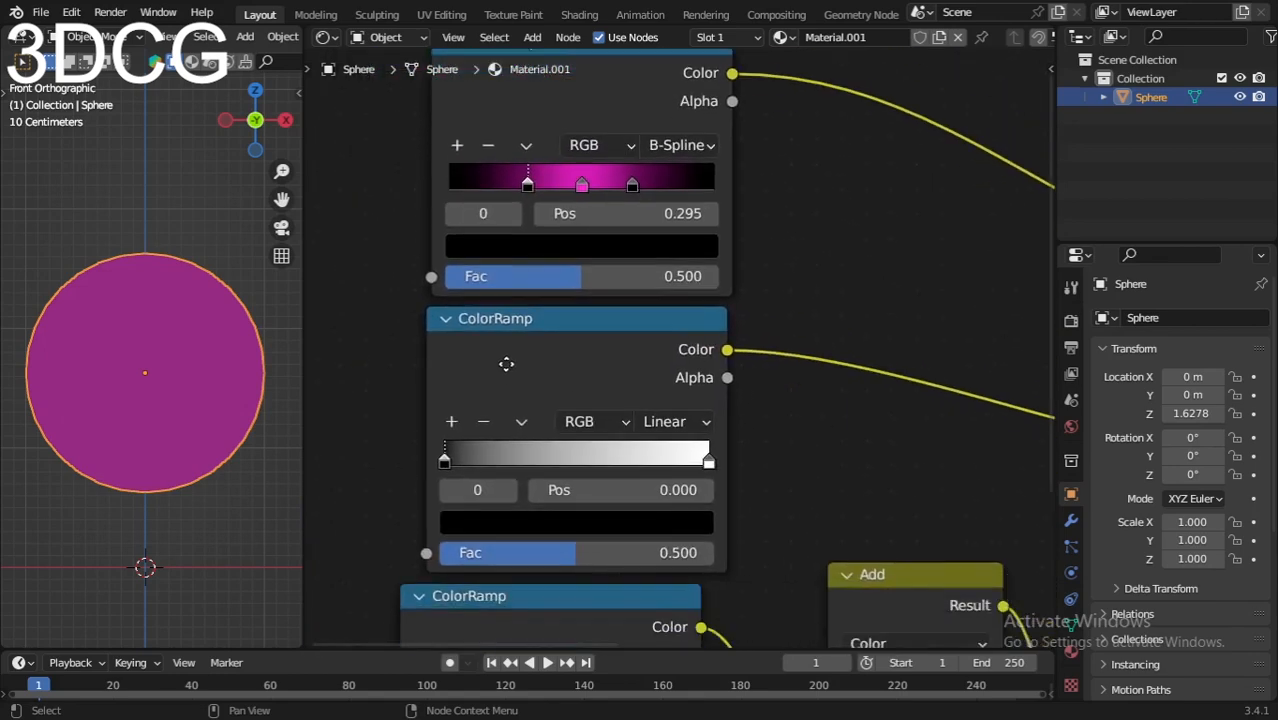
pyautogui.scroll(1, 539, 402)
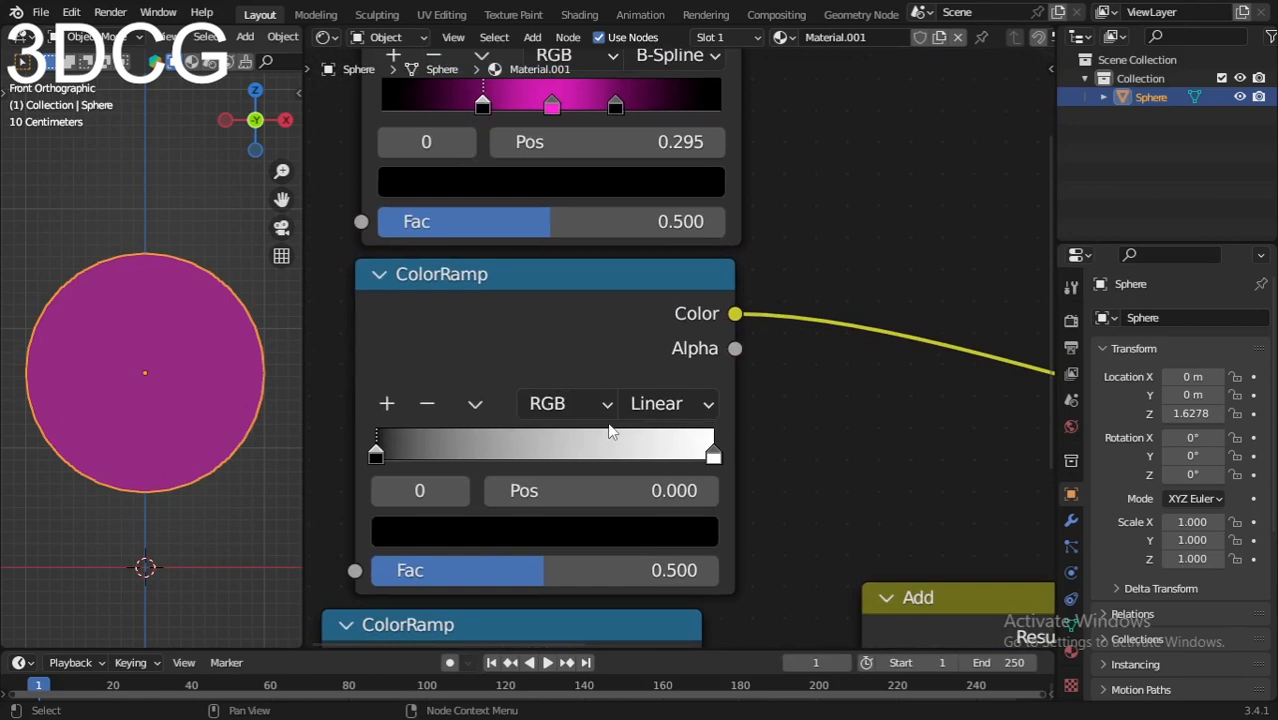
pyautogui.scroll(-2, 724, 401)
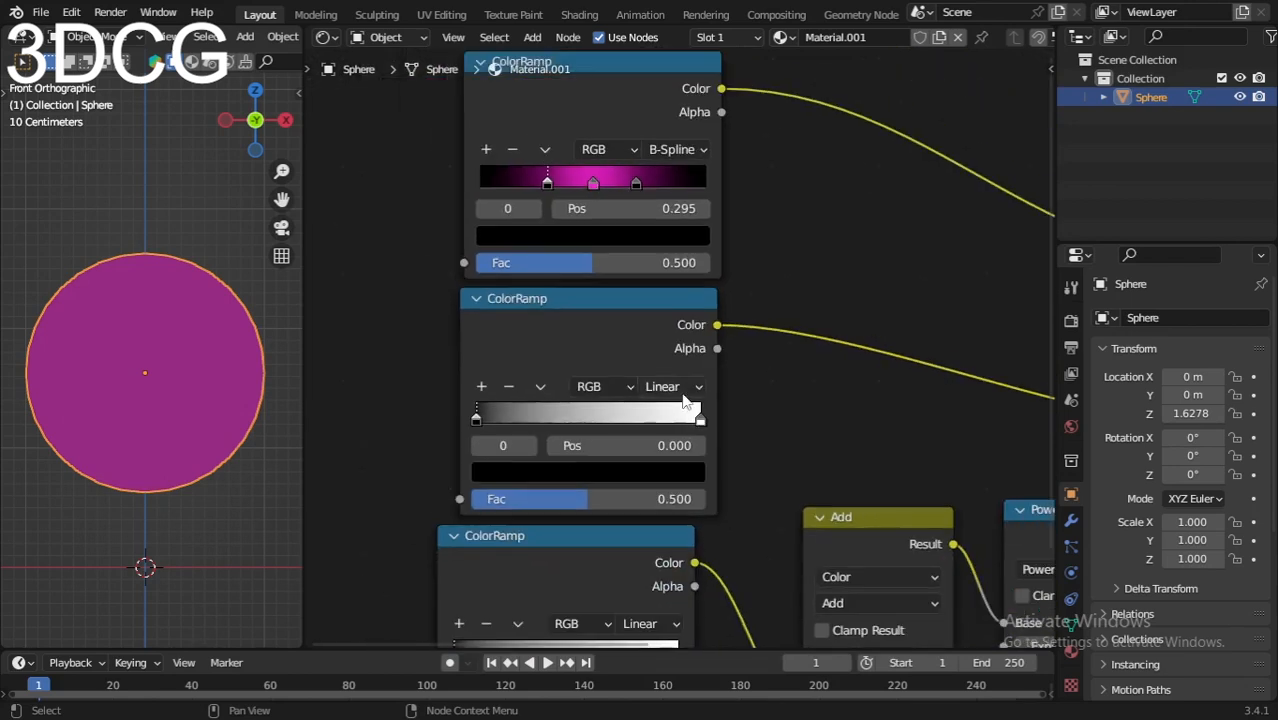
pyautogui.click(670, 386)
pyautogui.click(686, 483)
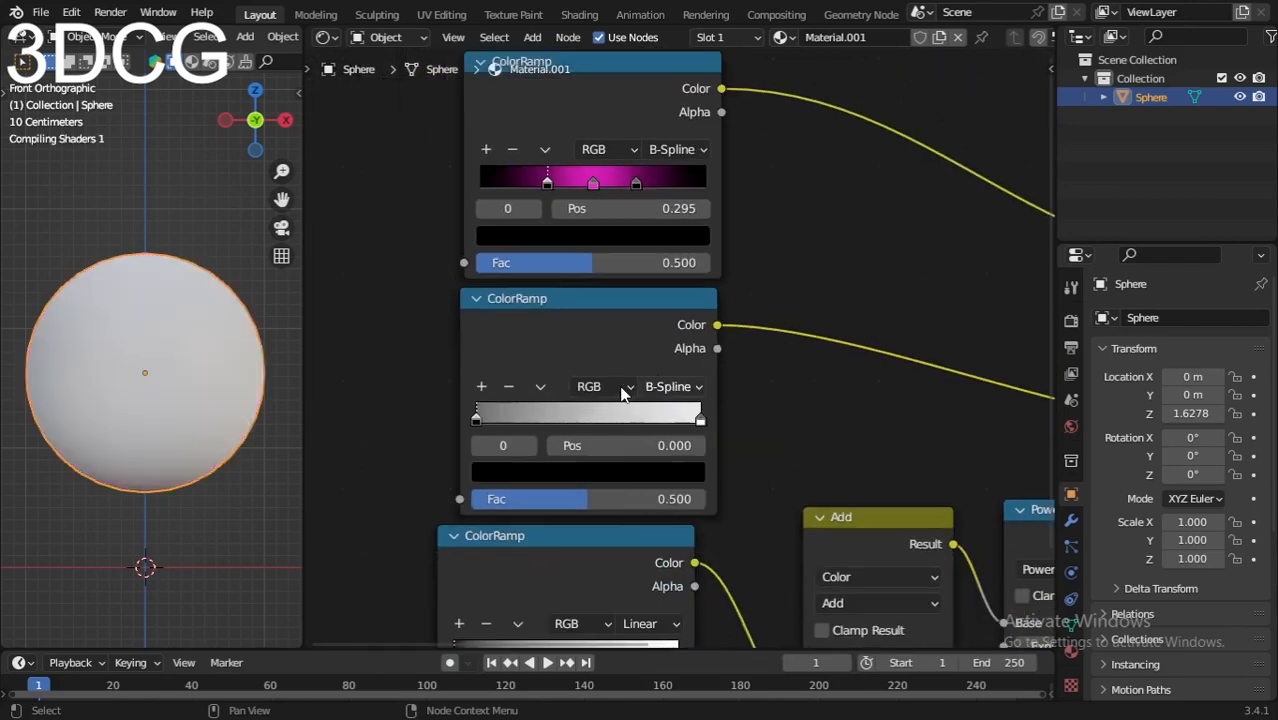
pyautogui.click(619, 386)
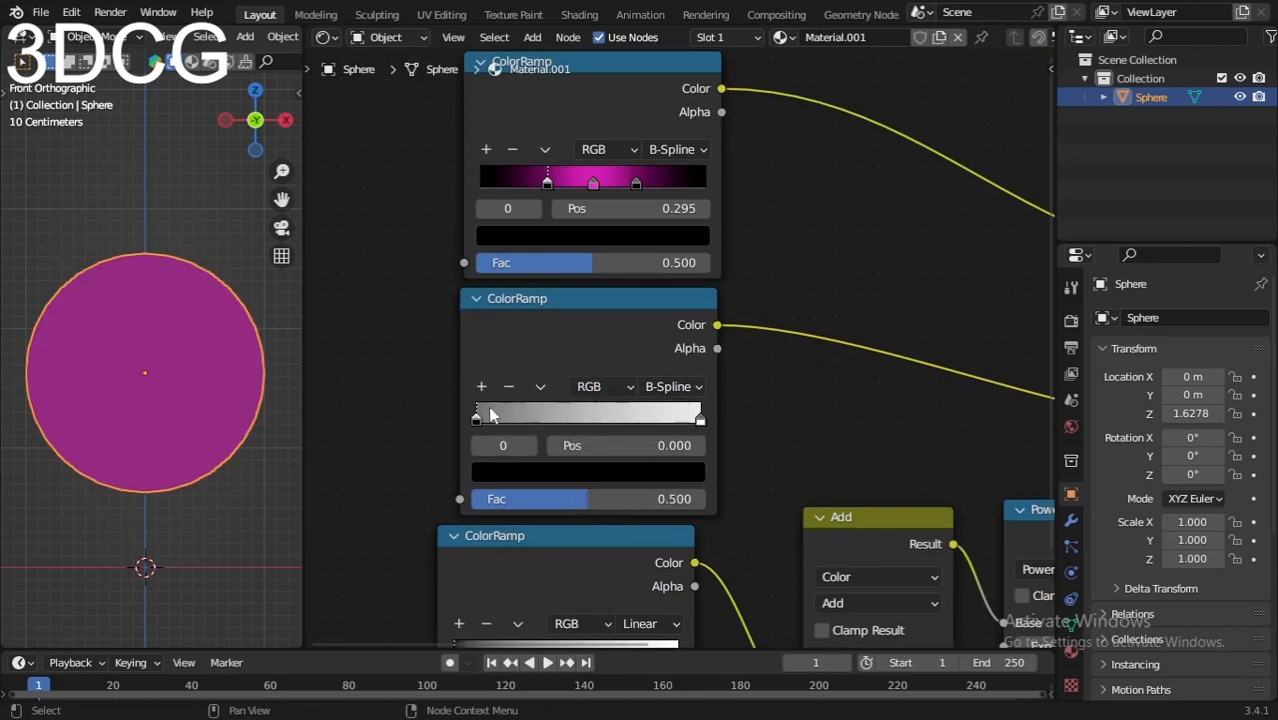
pyautogui.scroll(1, 490, 415)
pyautogui.moveTo(441, 432); pyautogui.dragTo(526, 432)
# Step: Make the left stop a bright magenta-pink and move the white stop to 0.795
pyautogui.click(545, 495)
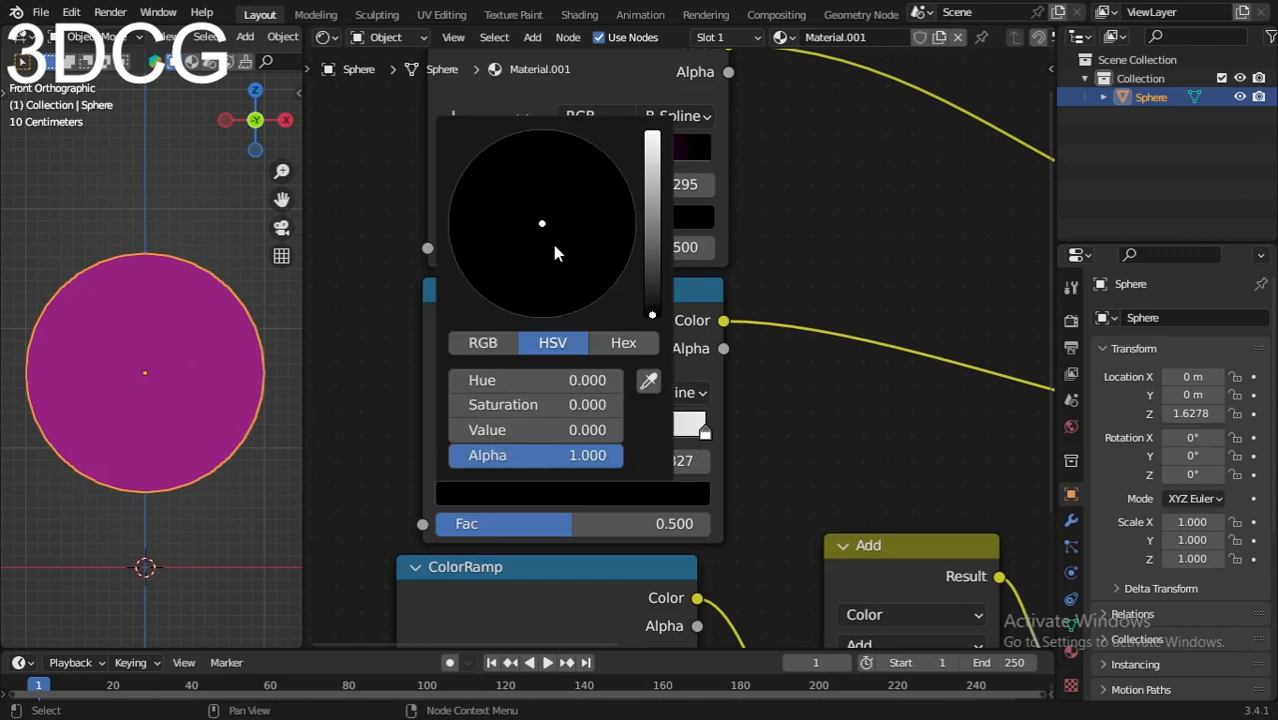
pyautogui.moveTo(652, 316); pyautogui.dragTo(652, 134)
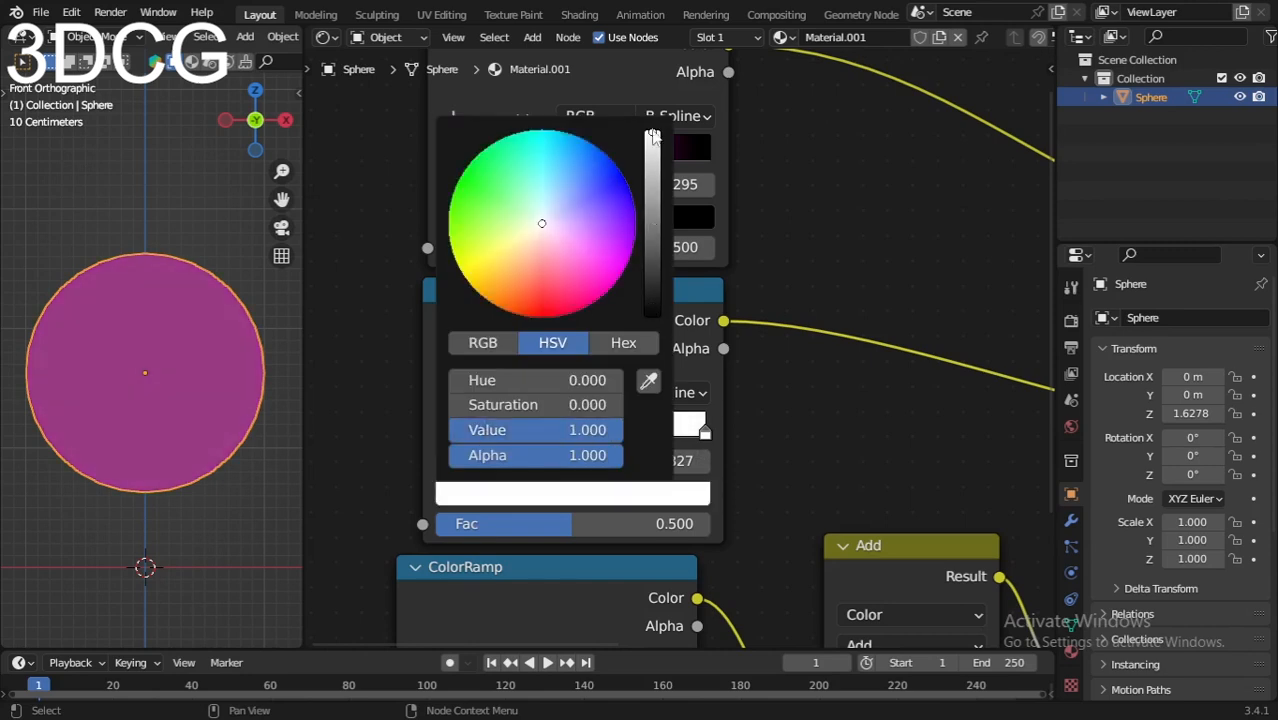
pyautogui.moveTo(540, 228); pyautogui.dragTo(590, 291)
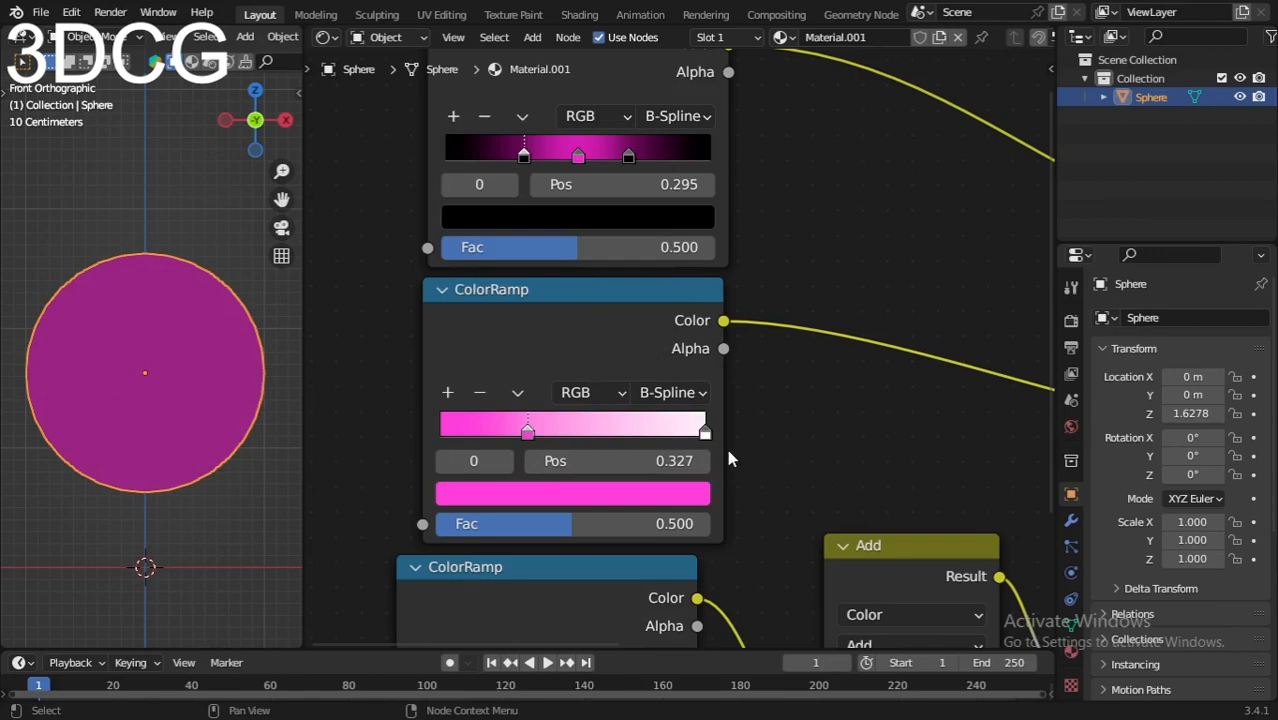
pyautogui.moveTo(705, 434); pyautogui.dragTo(651, 437)
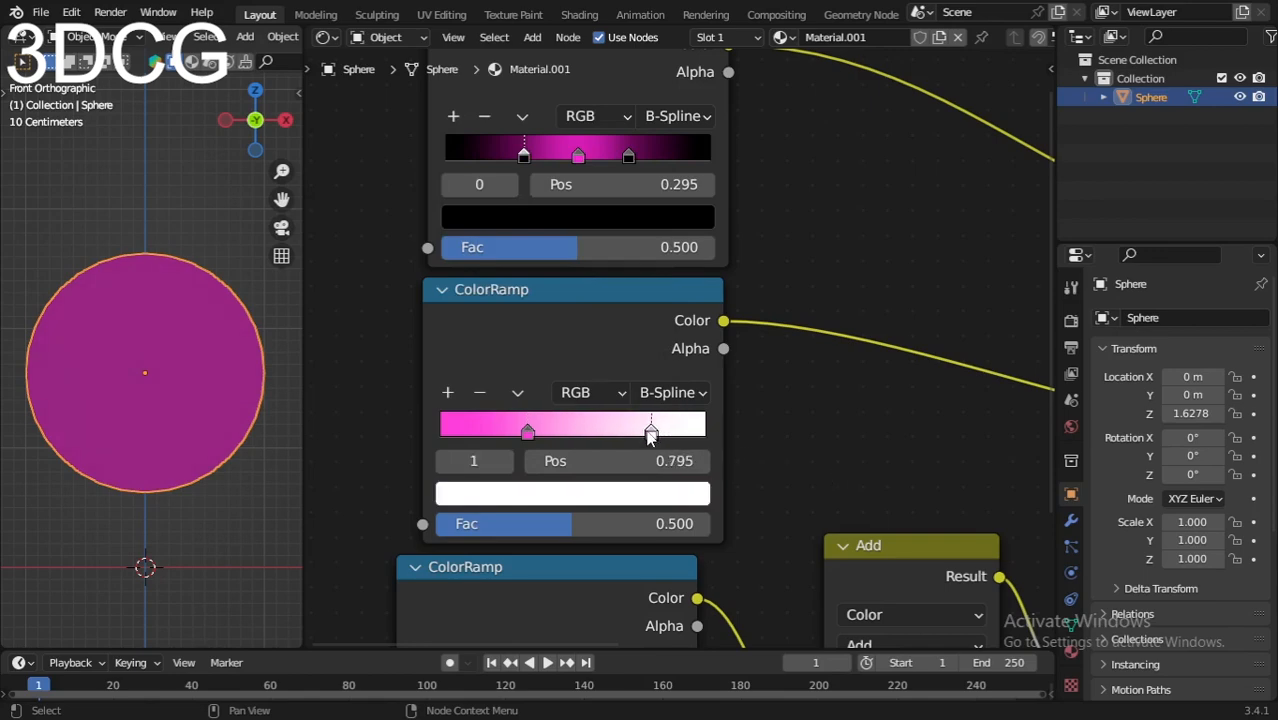
pyautogui.scroll(-4, 786, 428)
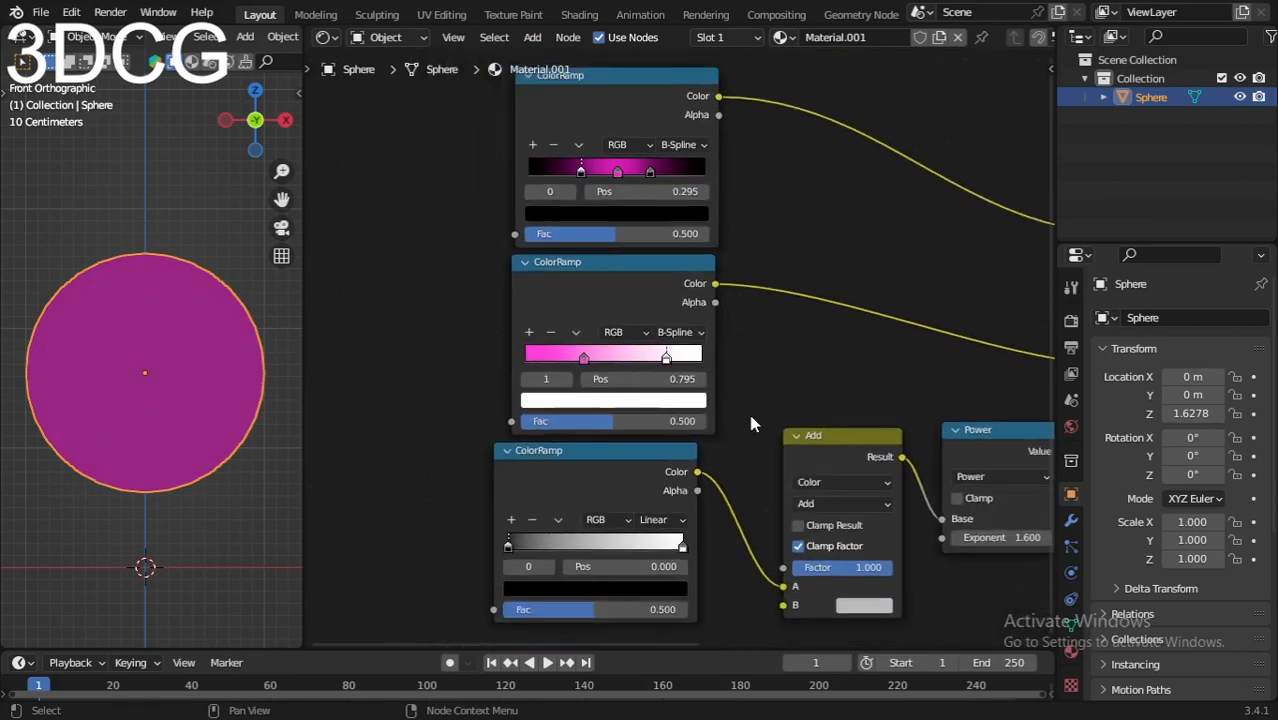
pyautogui.moveTo(708, 484); pyautogui.dragTo(723, 511, button='middle')
pyautogui.scroll(-2, 597, 395)
pyautogui.moveTo(522, 382); pyautogui.dragTo(554, 400, button='middle')
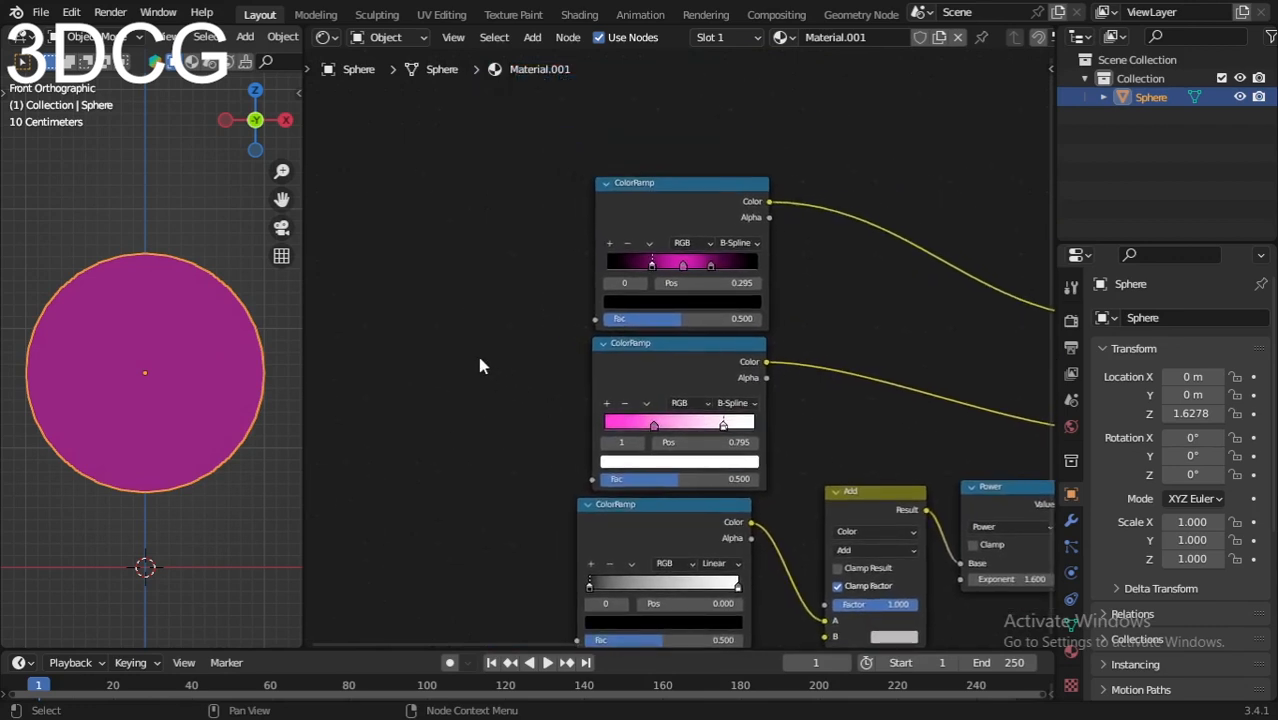
# Step: Add a Layer Weight node left of the ColorRamps and place a duplicate below it
pyautogui.hotkey('shift', 'a')
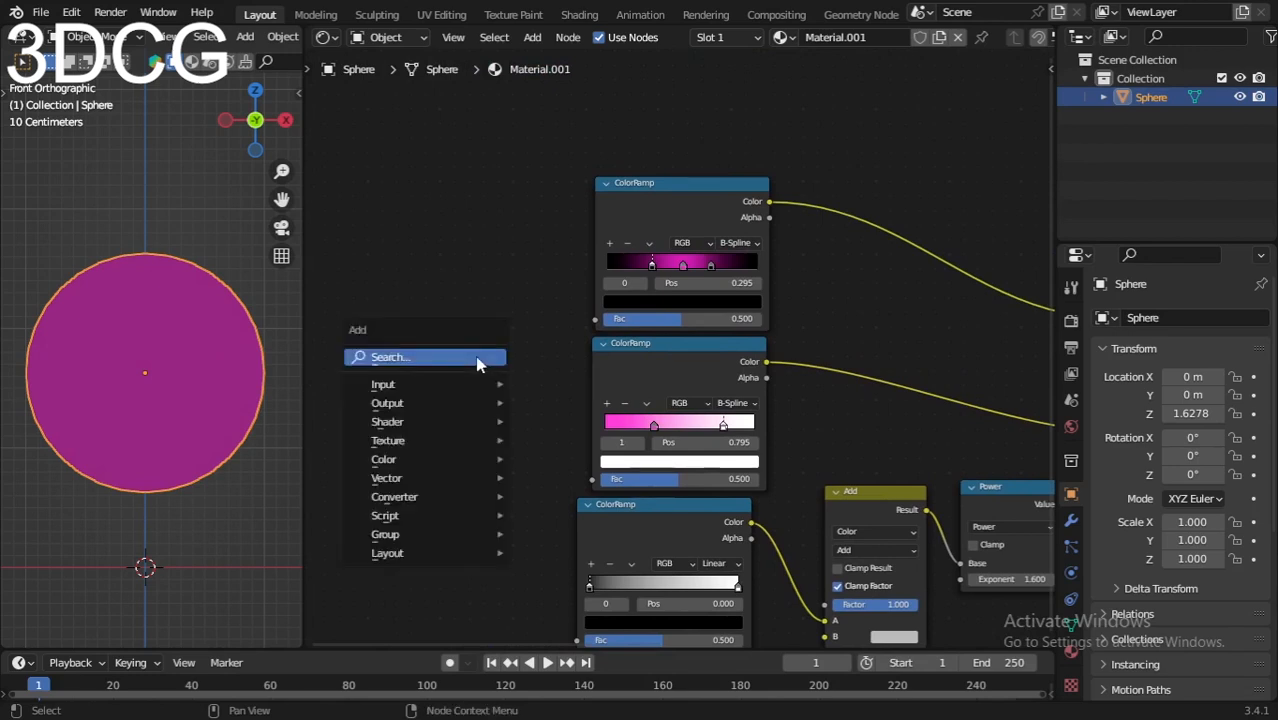
pyautogui.write('layer')
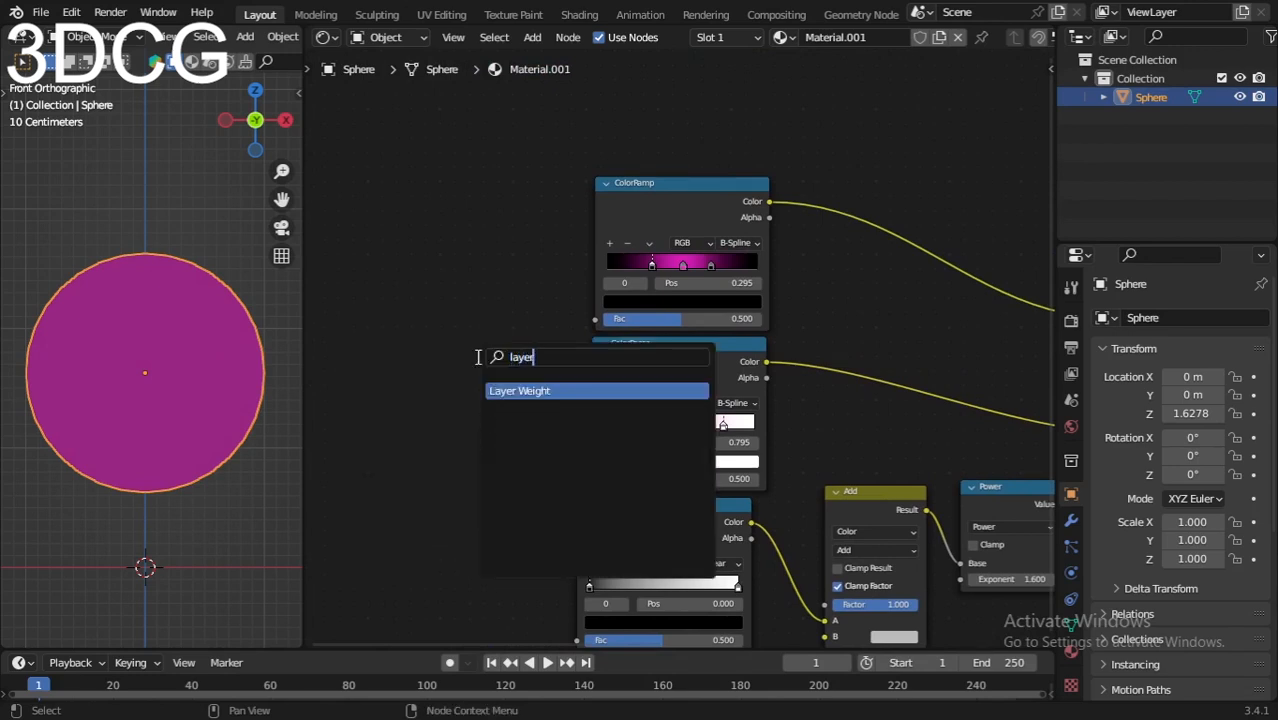
pyautogui.press('Return')
pyautogui.click(484, 266)
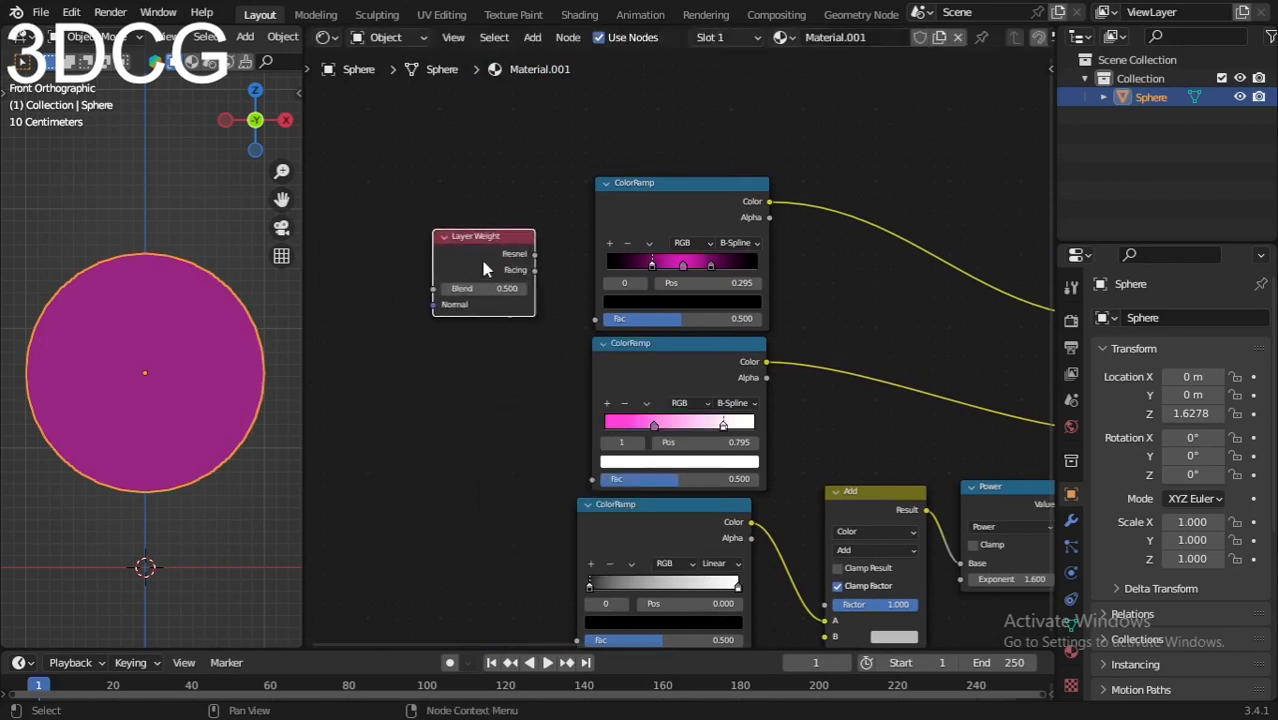
pyautogui.hotkey('shift', 'd')
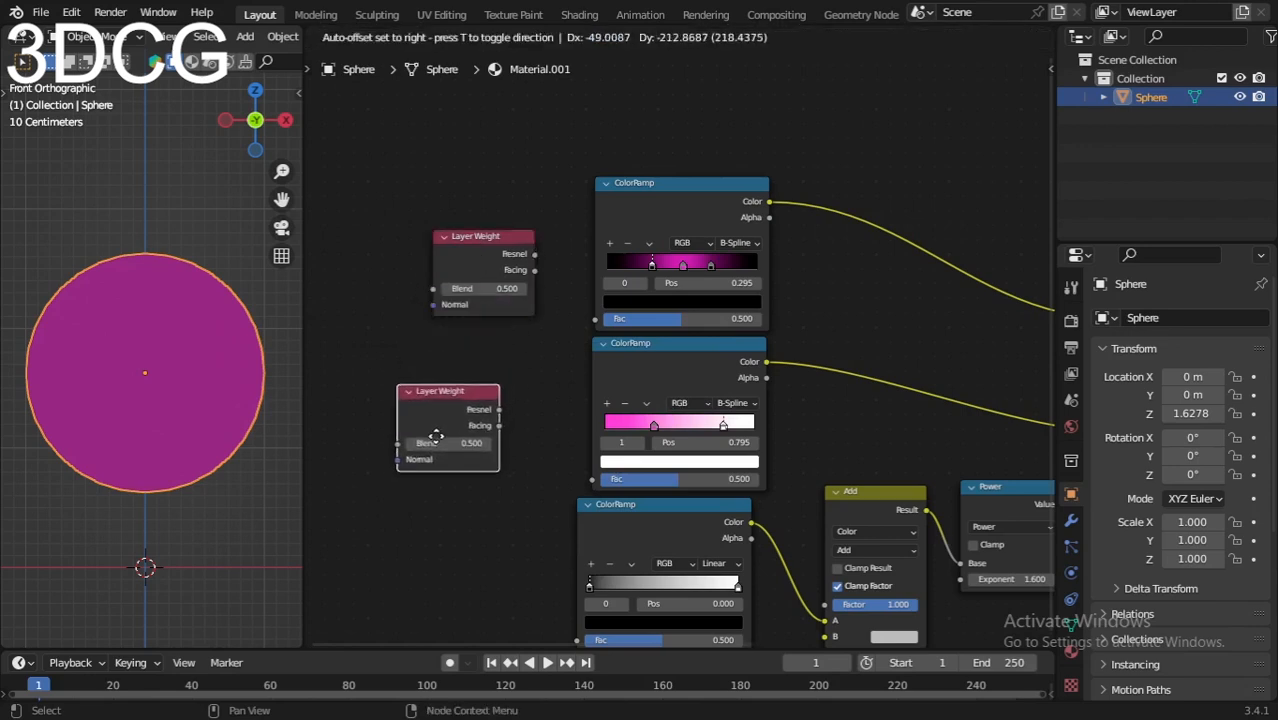
pyautogui.click(435, 436)
pyautogui.keyDown('shift'); pyautogui.scroll(-1, 628, 361); pyautogui.keyUp('shift')
pyautogui.moveTo(628, 370); pyautogui.dragTo(603, 369)
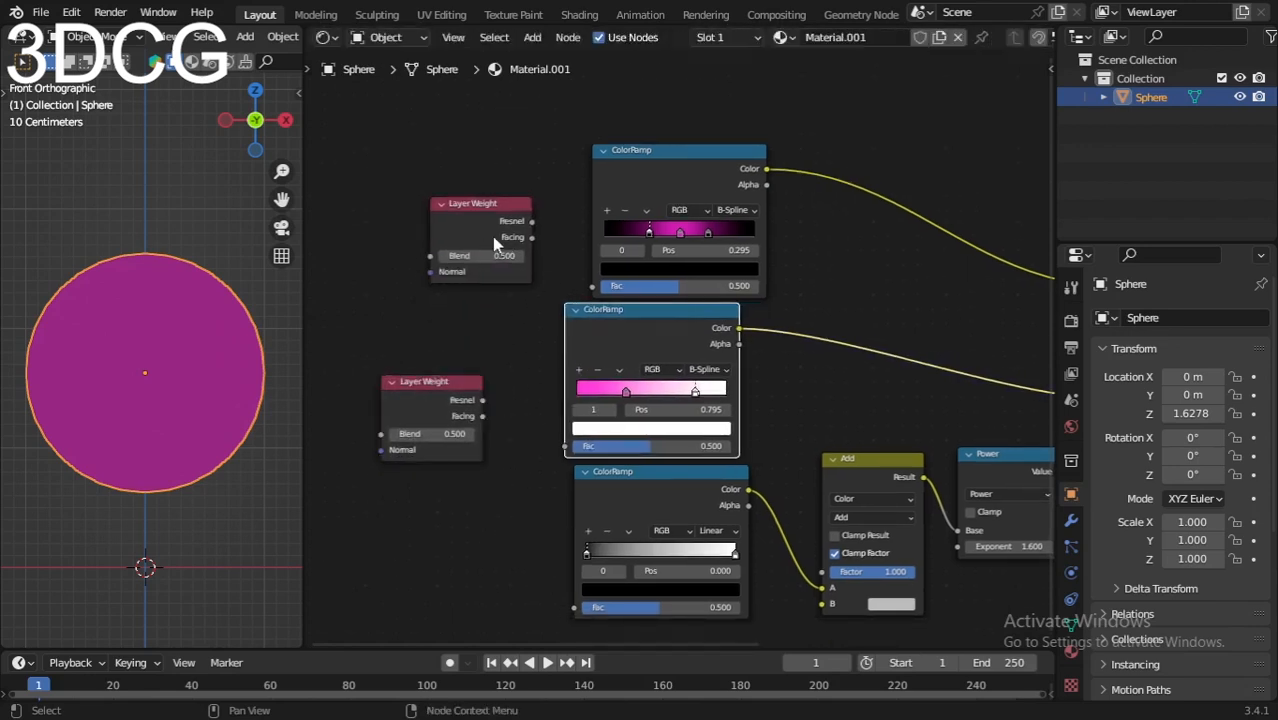
pyautogui.moveTo(465, 216); pyautogui.dragTo(461, 207)
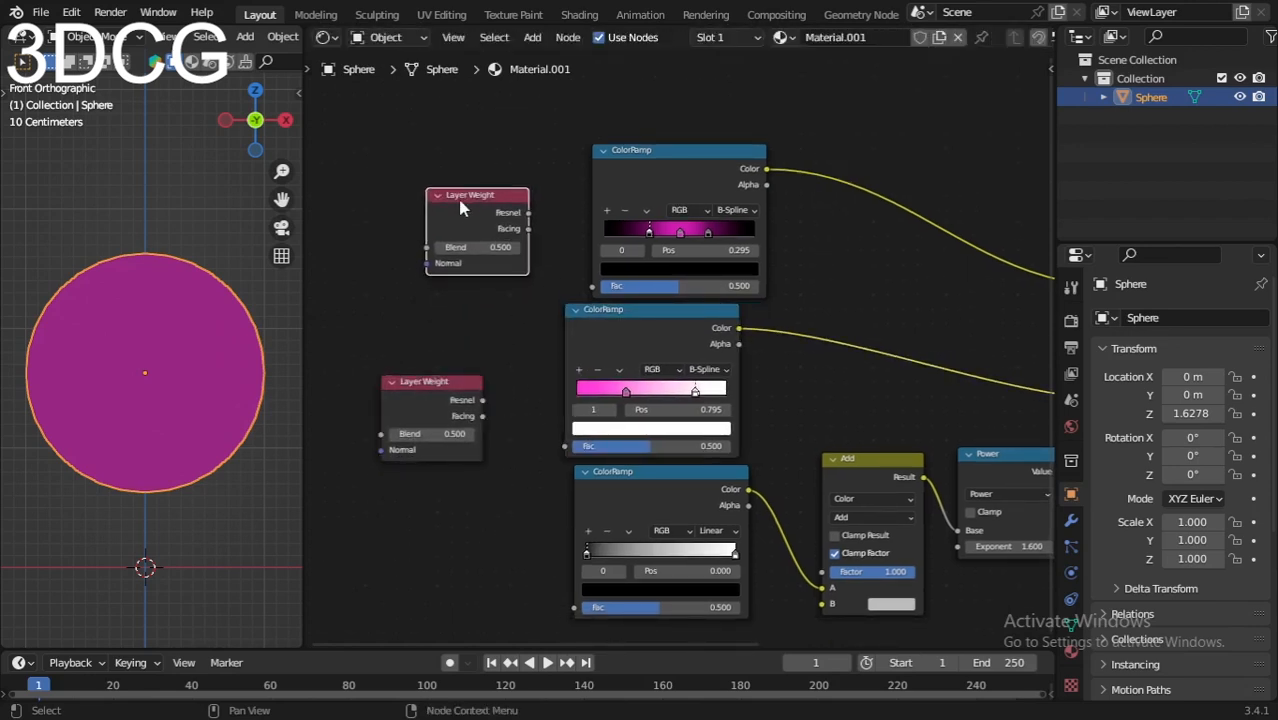
# Step: Connect the upper Layer Weight's Facing to the top ramp's Fac, the lower one's to the middle and bottom ramps
pyautogui.moveTo(492, 222); pyautogui.dragTo(593, 287)
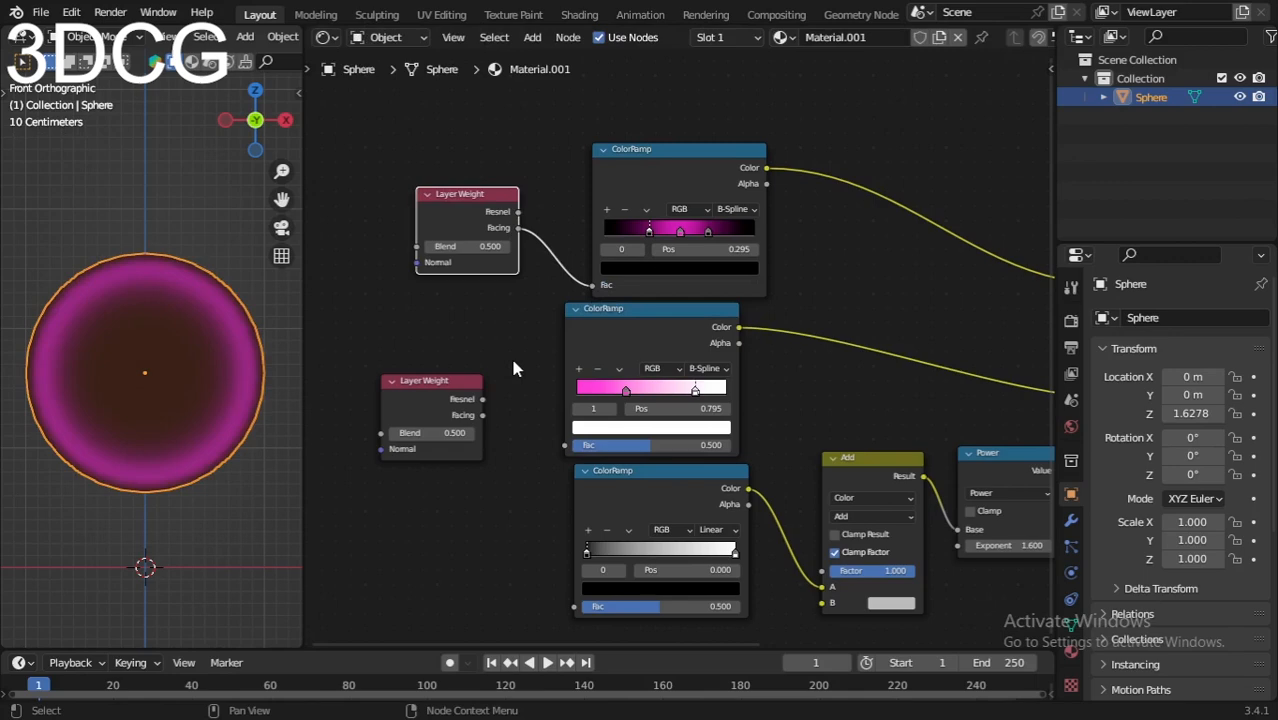
pyautogui.scroll(-2, 513, 362)
pyautogui.scroll(3, 475, 331)
pyautogui.click(437, 338)
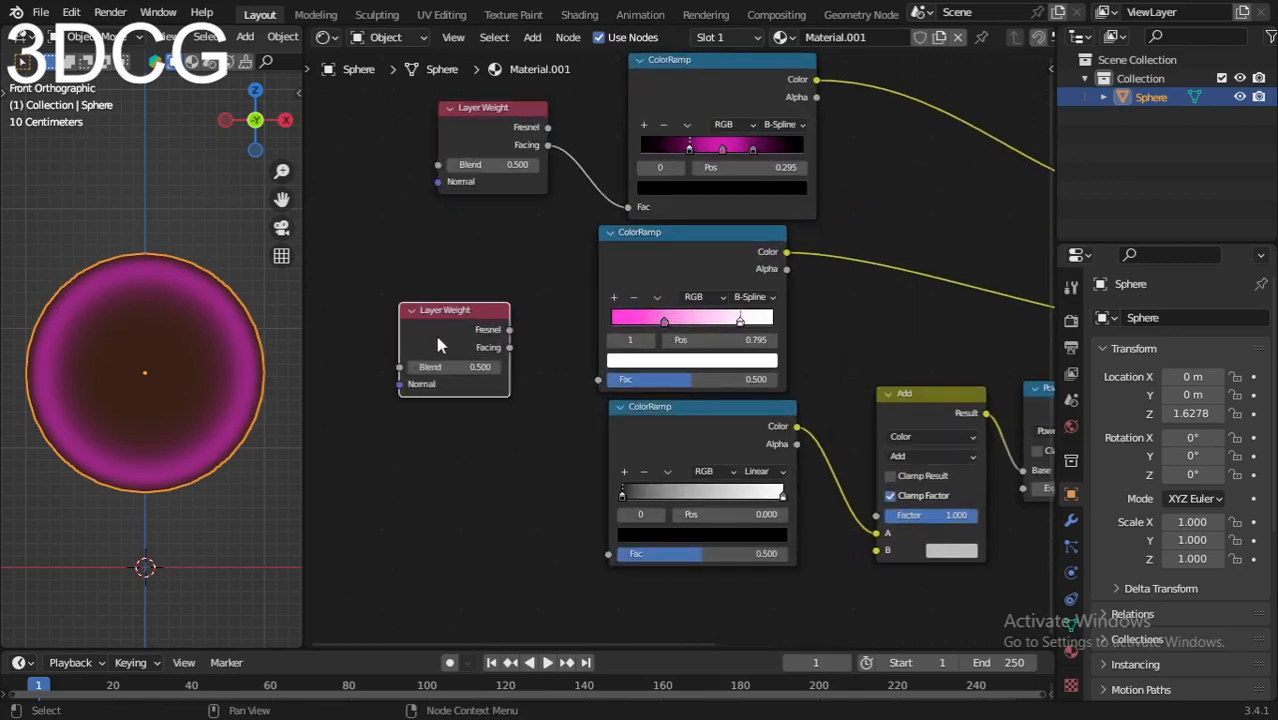
pyautogui.moveTo(437, 339); pyautogui.dragTo(598, 380)
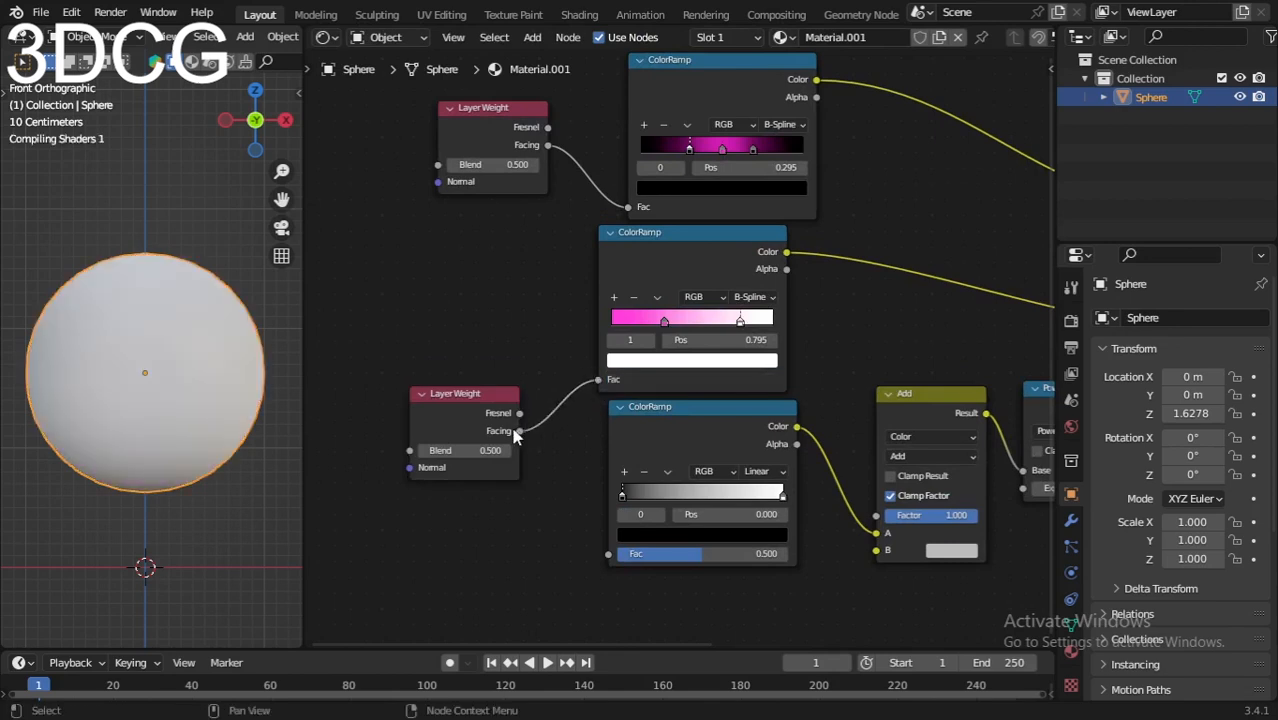
pyautogui.moveTo(525, 447); pyautogui.dragTo(605, 554)
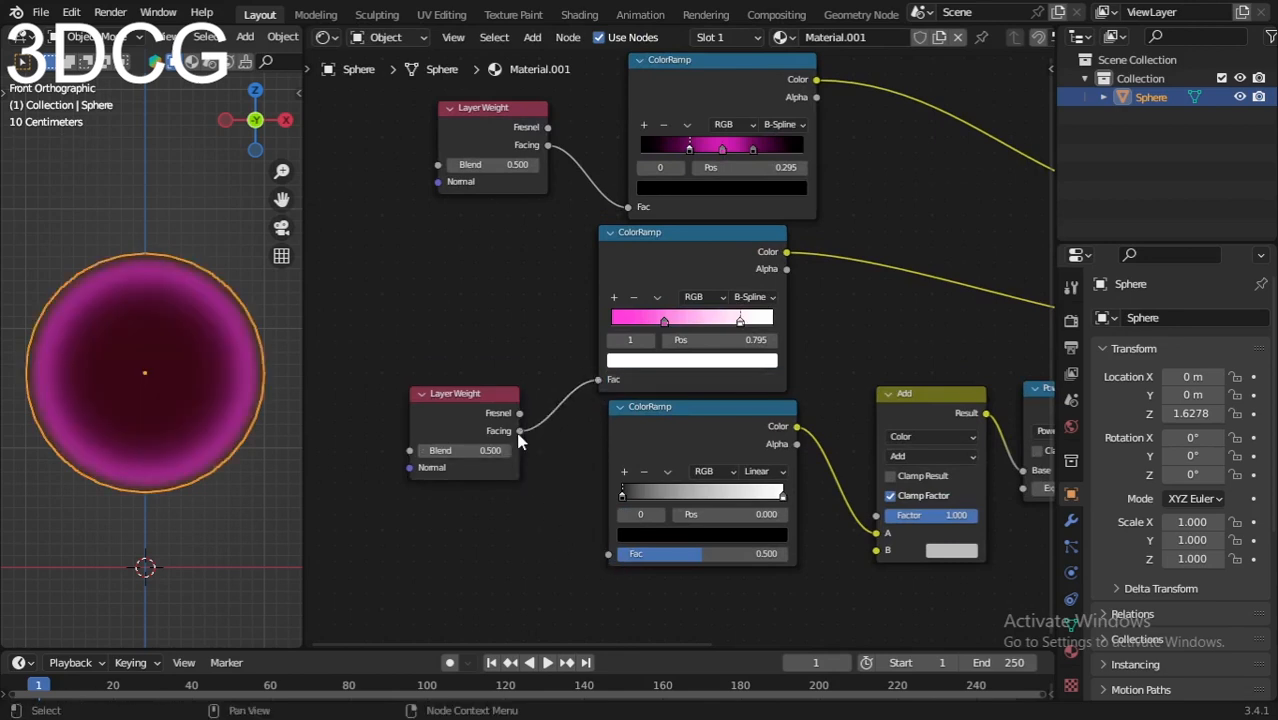
pyautogui.click(510, 472)
pyautogui.moveTo(520, 431); pyautogui.dragTo(609, 553)
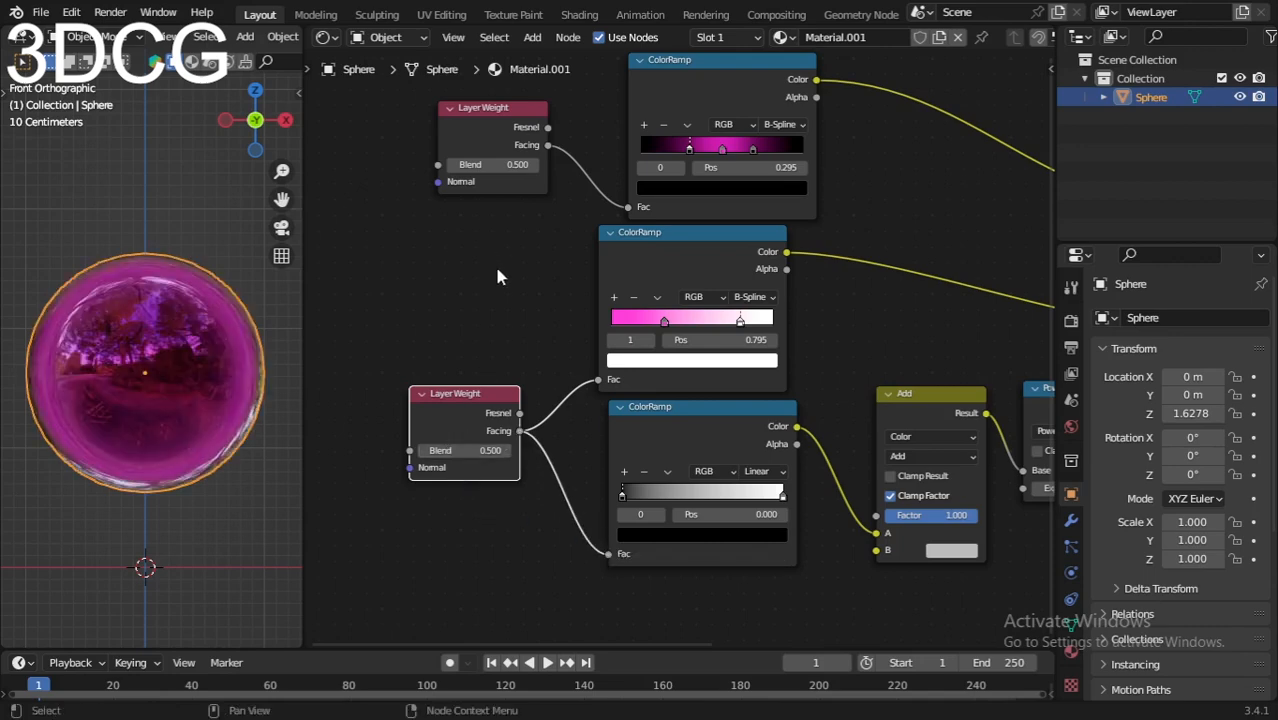
# Step: Drag the upper Layer Weight Blend to 0.800 and the lower one to 0.900
pyautogui.scroll(5, 497, 277)
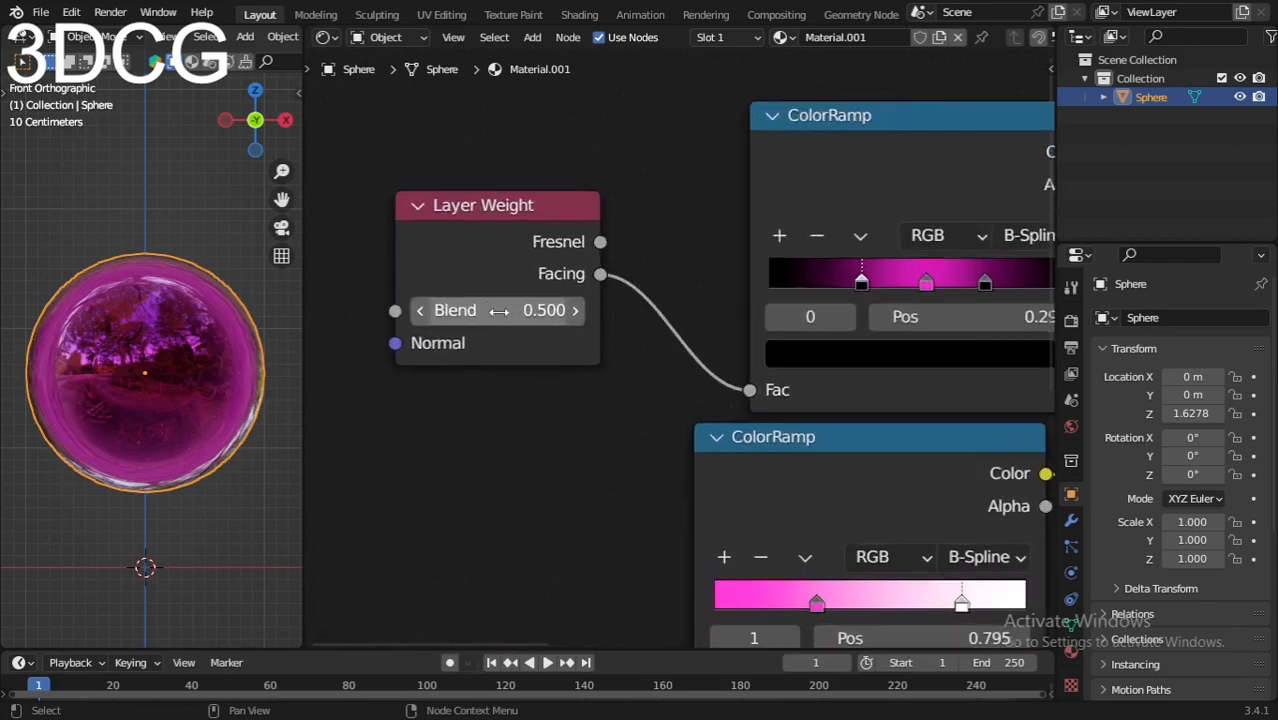
pyautogui.moveTo(498, 311)
pyautogui.mouseDown()
pyautogui.moveTo(560, 311)
pyautogui.moveTo(498, 311)
pyautogui.moveTo(536, 311)
pyautogui.mouseUp()
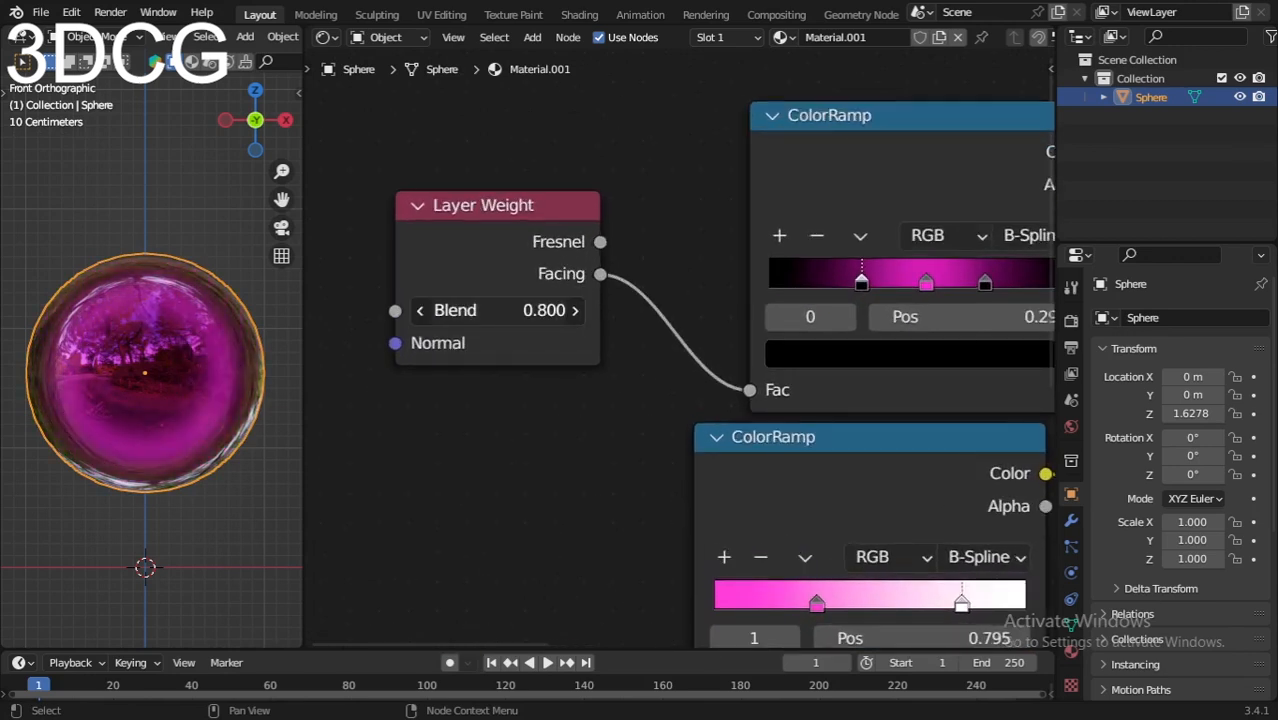
pyautogui.scroll(-1, 491, 445)
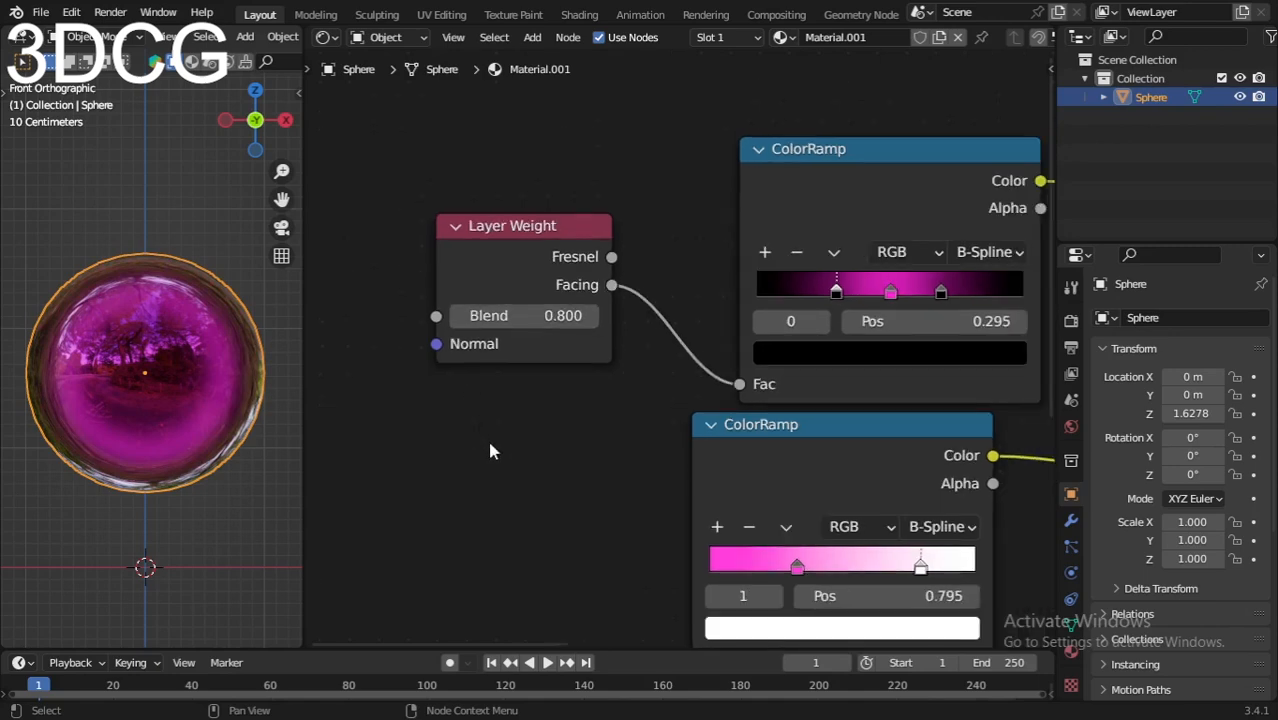
pyautogui.keyDown('shift'); pyautogui.scroll(-6, 513, 374); pyautogui.keyUp('shift')
pyautogui.scroll(1, 513, 452)
pyautogui.keyDown('shift'); pyautogui.scroll(-4, 500, 430); pyautogui.keyUp('shift')
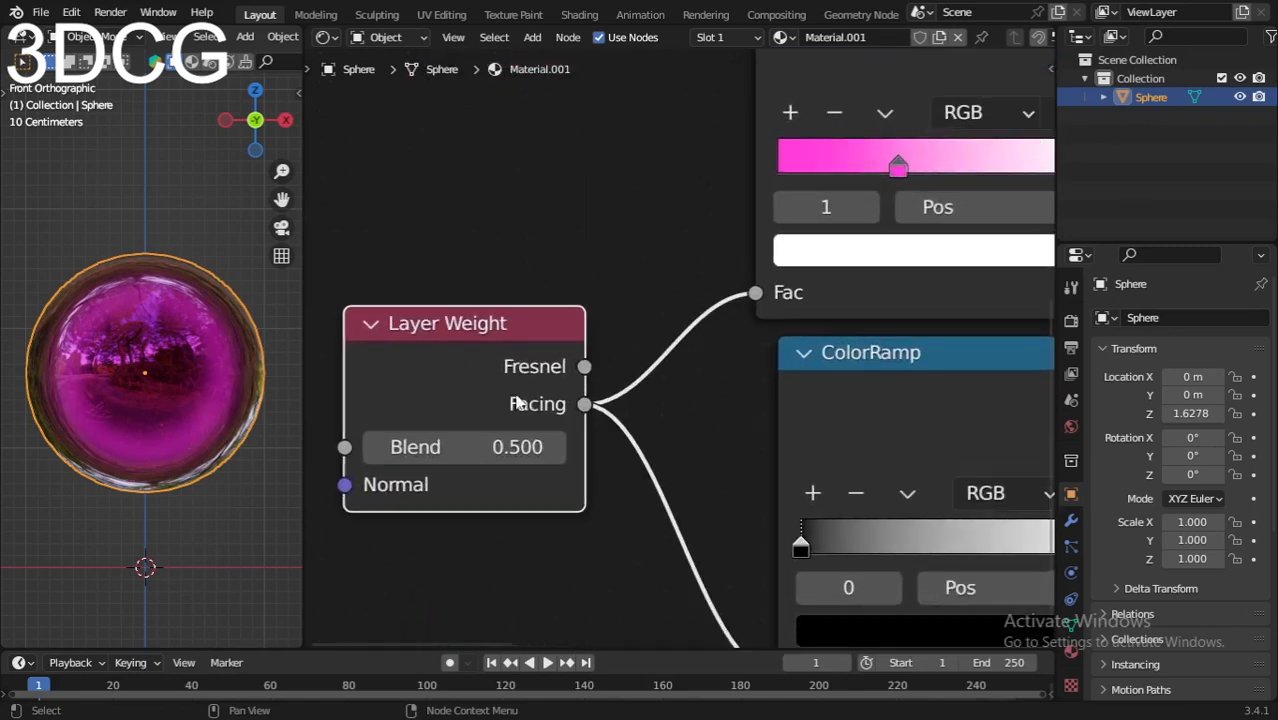
pyautogui.keyDown('shift'); pyautogui.scroll(-2, 470, 390); pyautogui.keyUp('shift')
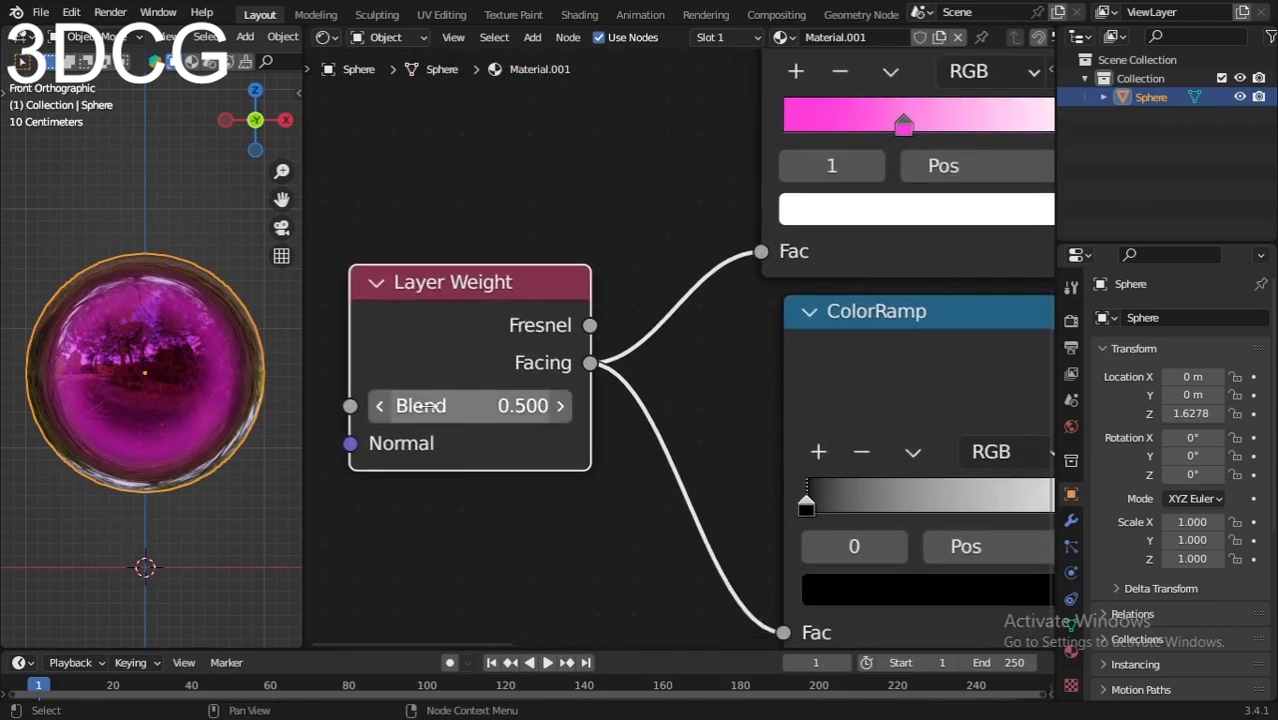
pyautogui.moveTo(421, 405)
pyautogui.mouseDown()
pyautogui.moveTo(488, 405)
pyautogui.moveTo(436, 405)
pyautogui.moveTo(475, 405)
pyautogui.mouseUp()
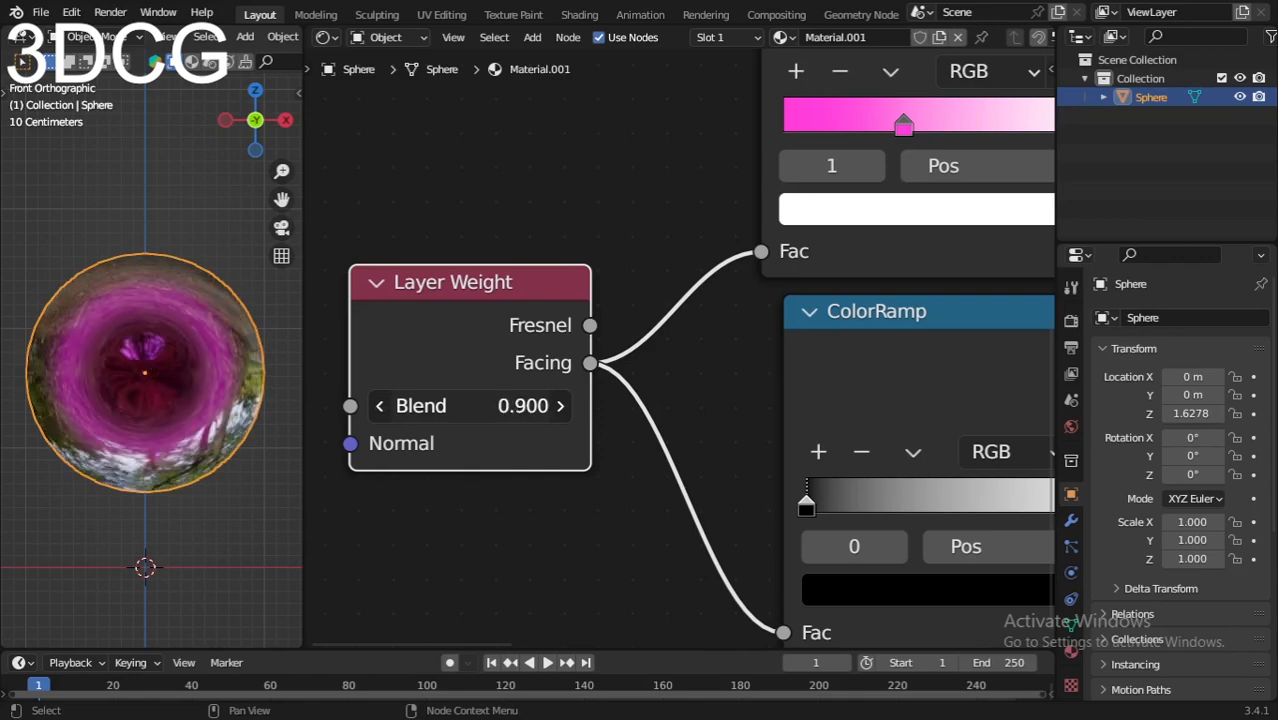
pyautogui.scroll(-4, 587, 425)
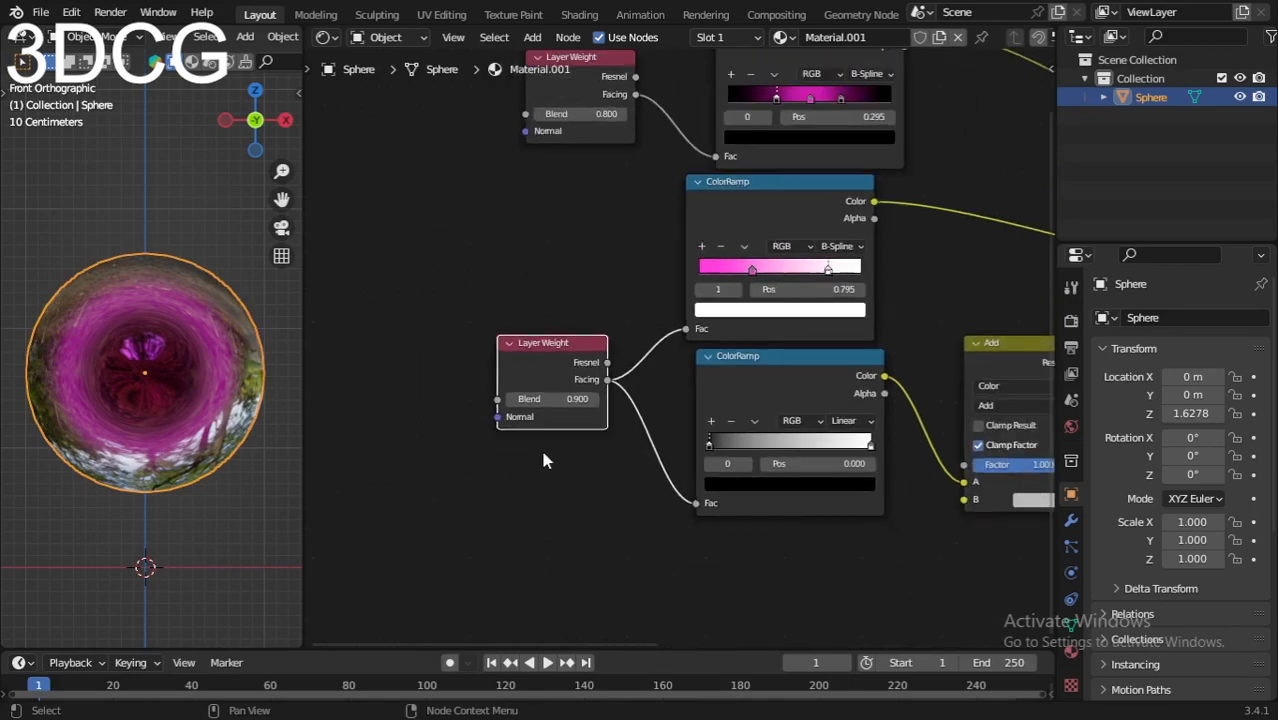
pyautogui.scroll(-4, 540, 450)
pyautogui.scroll(3, 604, 507)
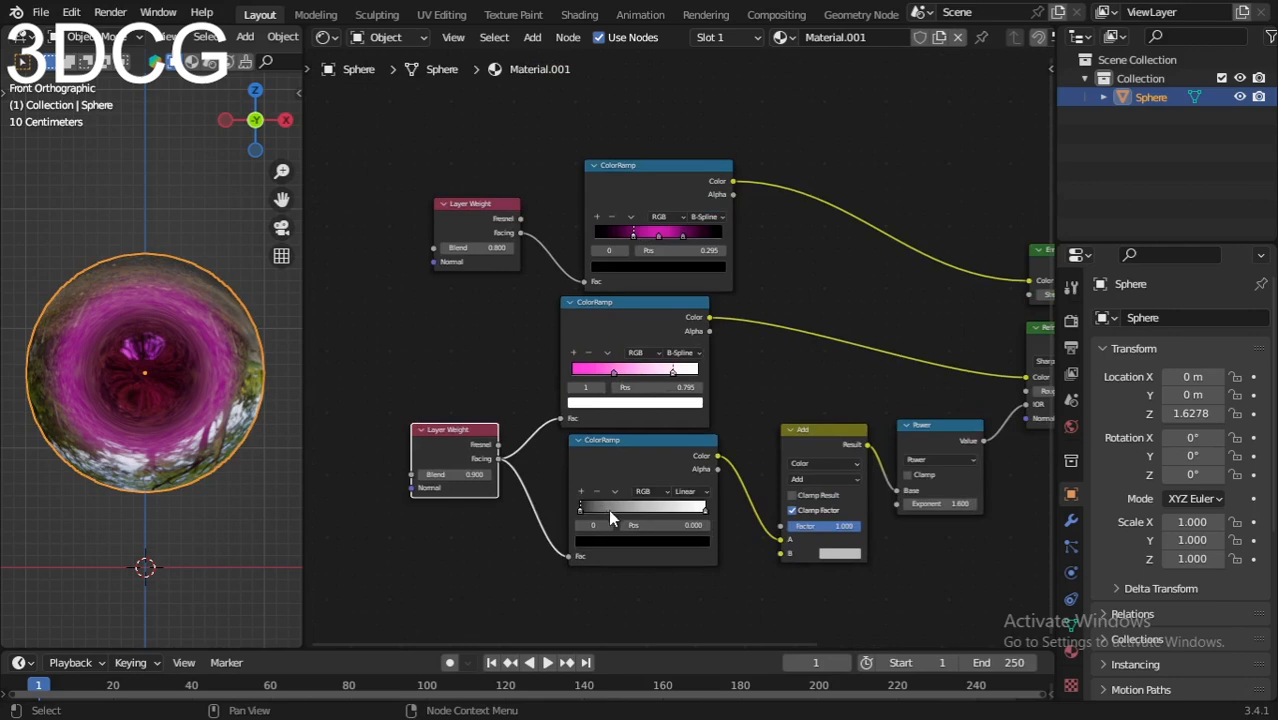
pyautogui.scroll(3, 606, 508)
# Step: Flip the bottom ColorRamp to run white to black and set its interpolation to Ease
pyautogui.click(527, 373)
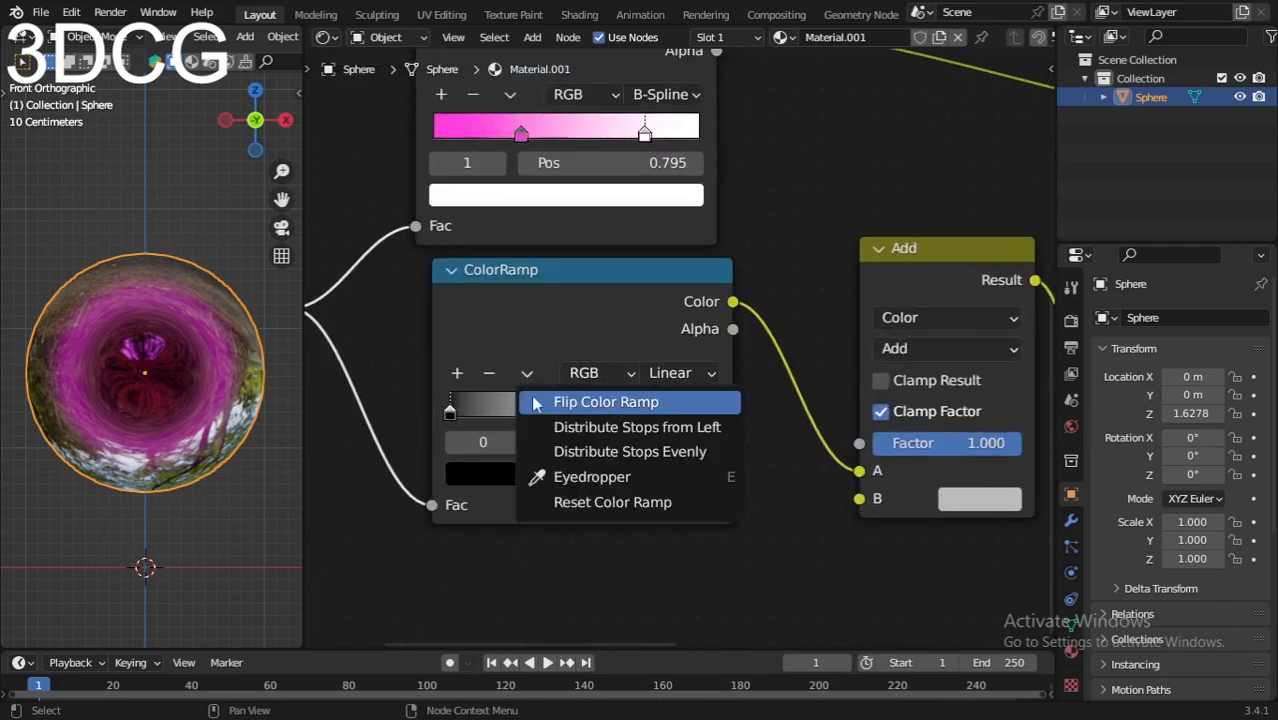
pyautogui.click(560, 403)
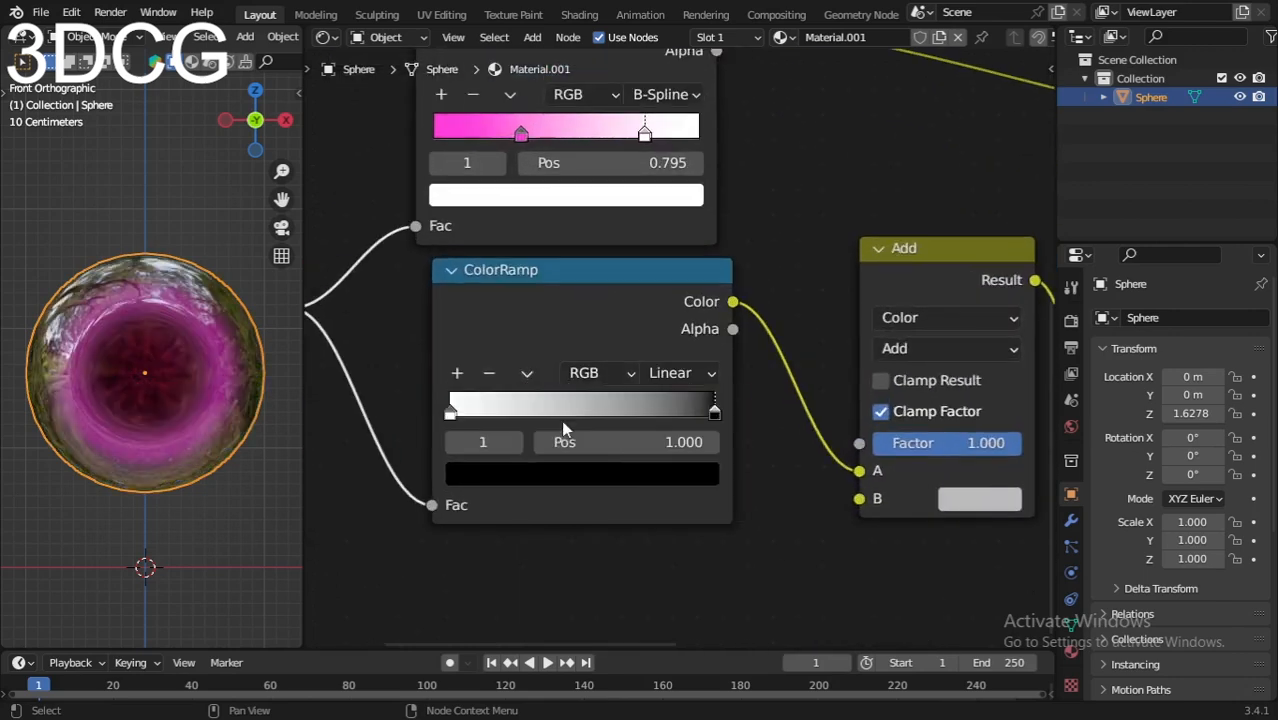
pyautogui.click(527, 373)
pyautogui.click(662, 374)
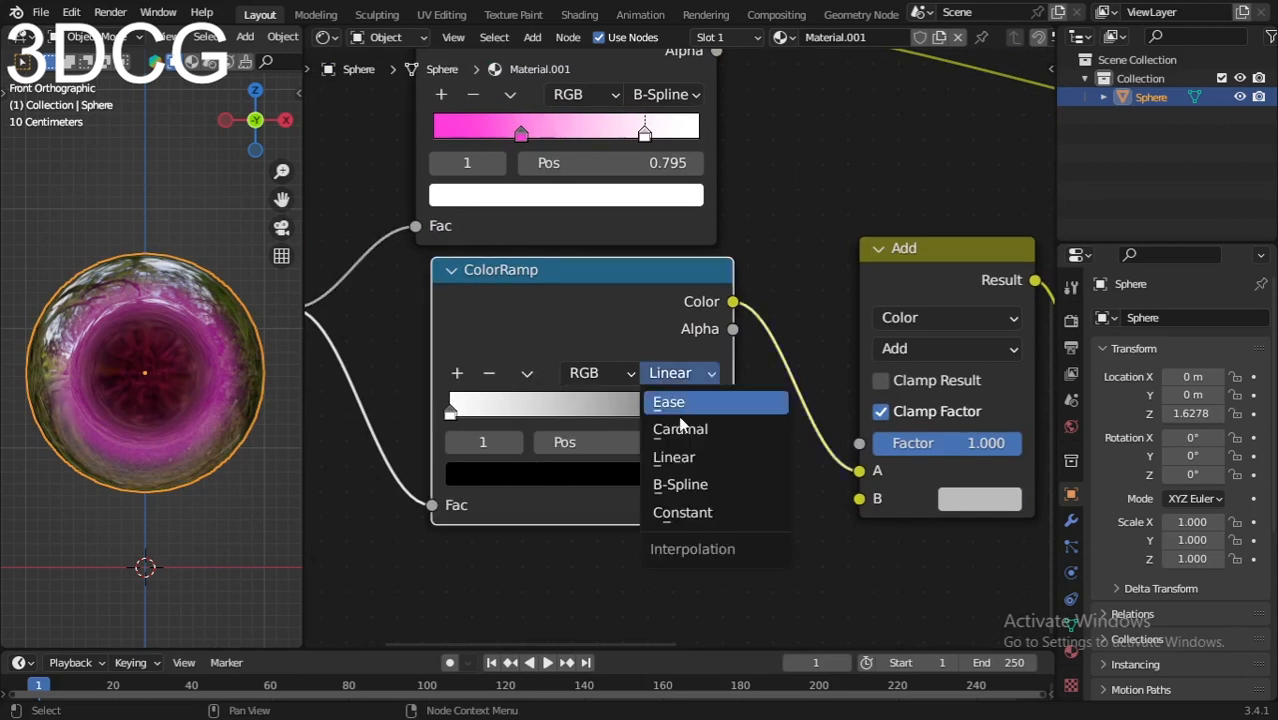
pyautogui.click(680, 406)
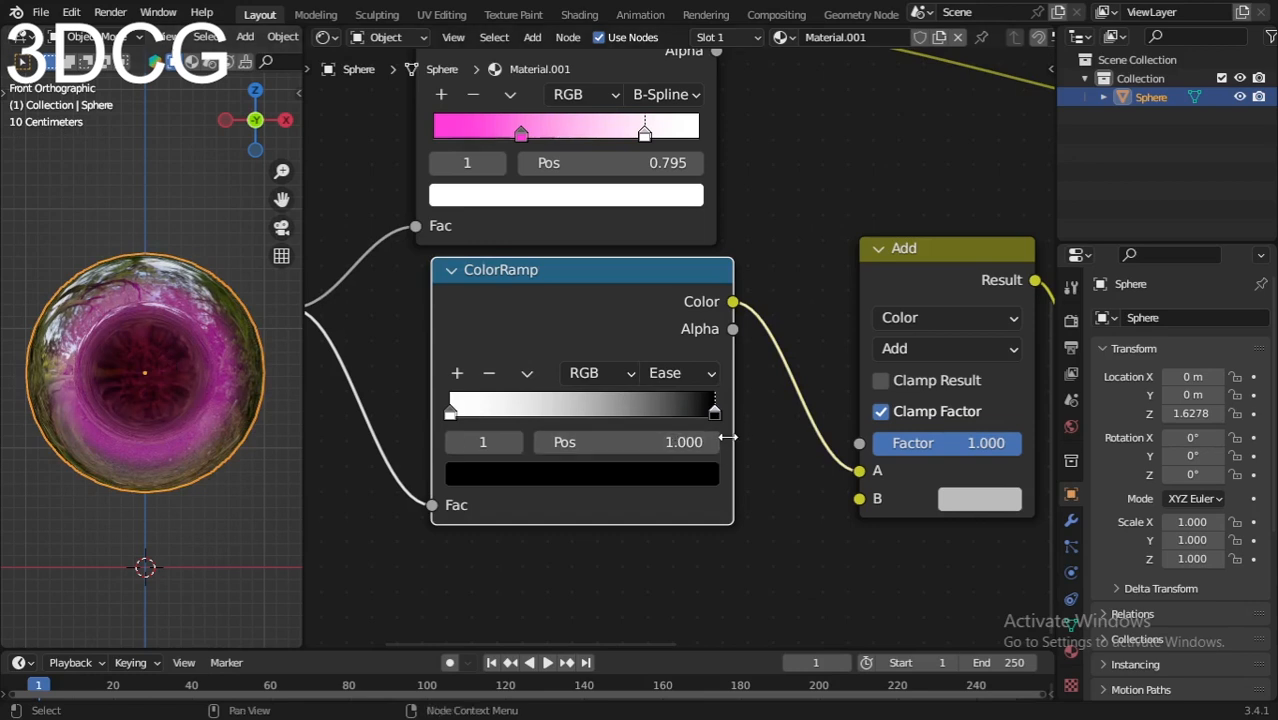
# Step: Add an Add Shader node above the Mix Shader
pyautogui.scroll(-3, 728, 437)
pyautogui.moveTo(728, 437); pyautogui.dragTo(551, 526, button='middle')
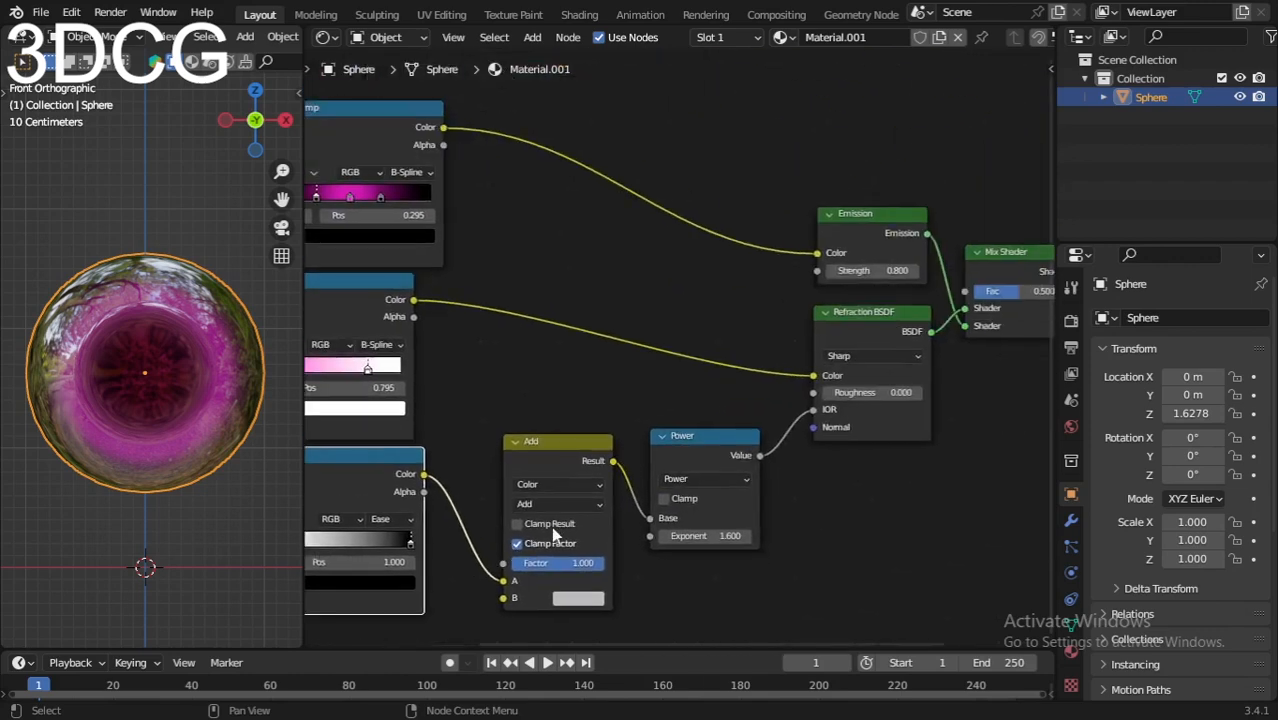
pyautogui.scroll(-2, 736, 434)
pyautogui.scroll(5, 762, 433)
pyautogui.moveTo(762, 433); pyautogui.dragTo(656, 479, button='middle')
pyautogui.scroll(2, 665, 471)
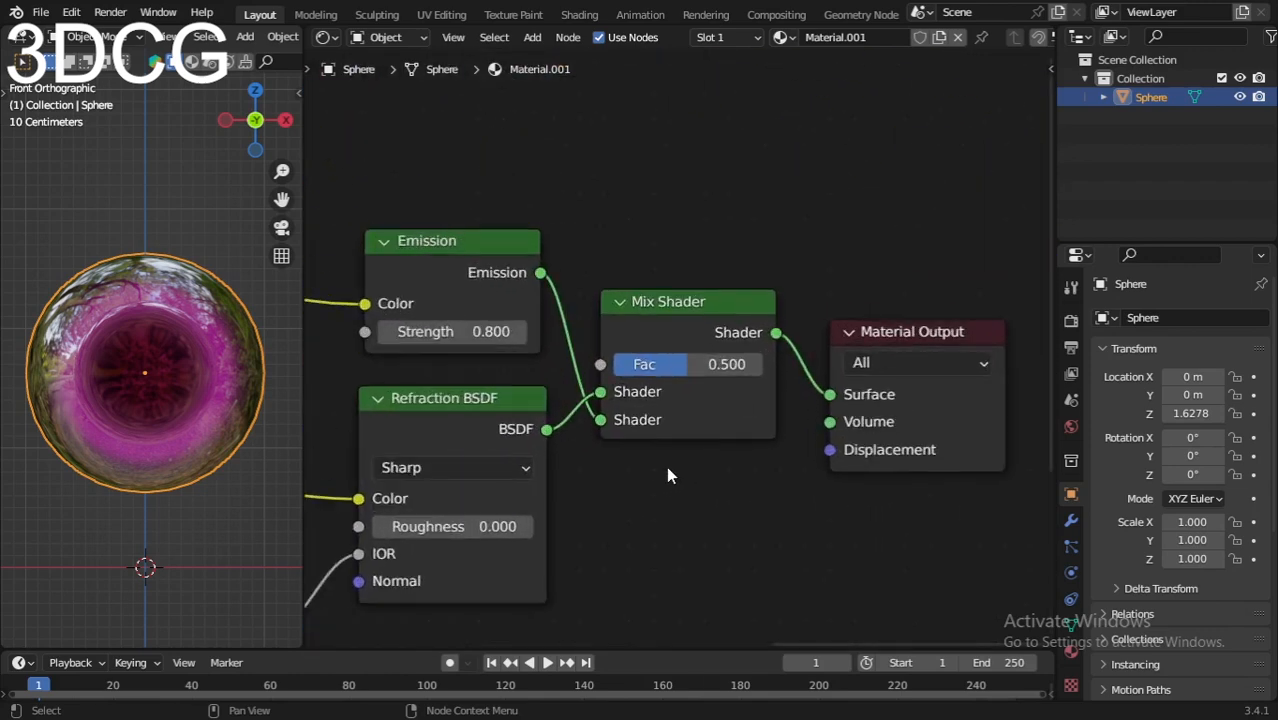
pyautogui.click(667, 337)
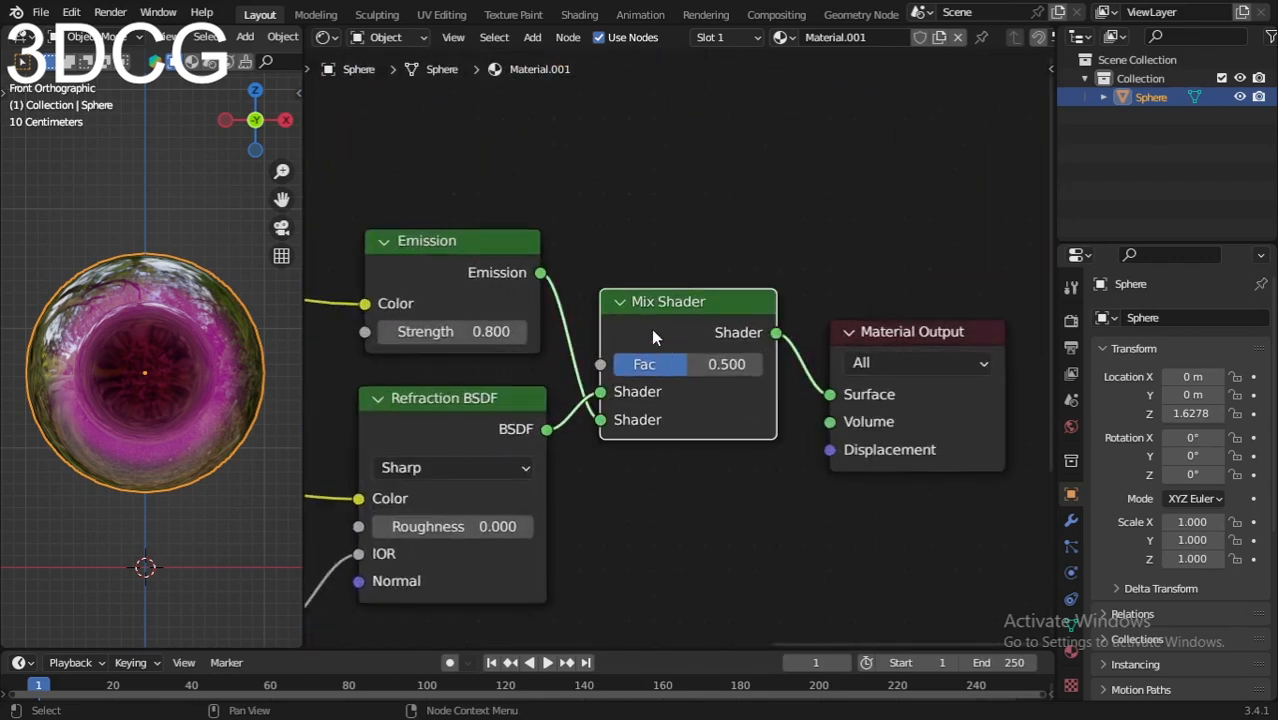
pyautogui.moveTo(651, 328); pyautogui.dragTo(682, 358, button='middle')
pyautogui.hotkey('shift', 'a')
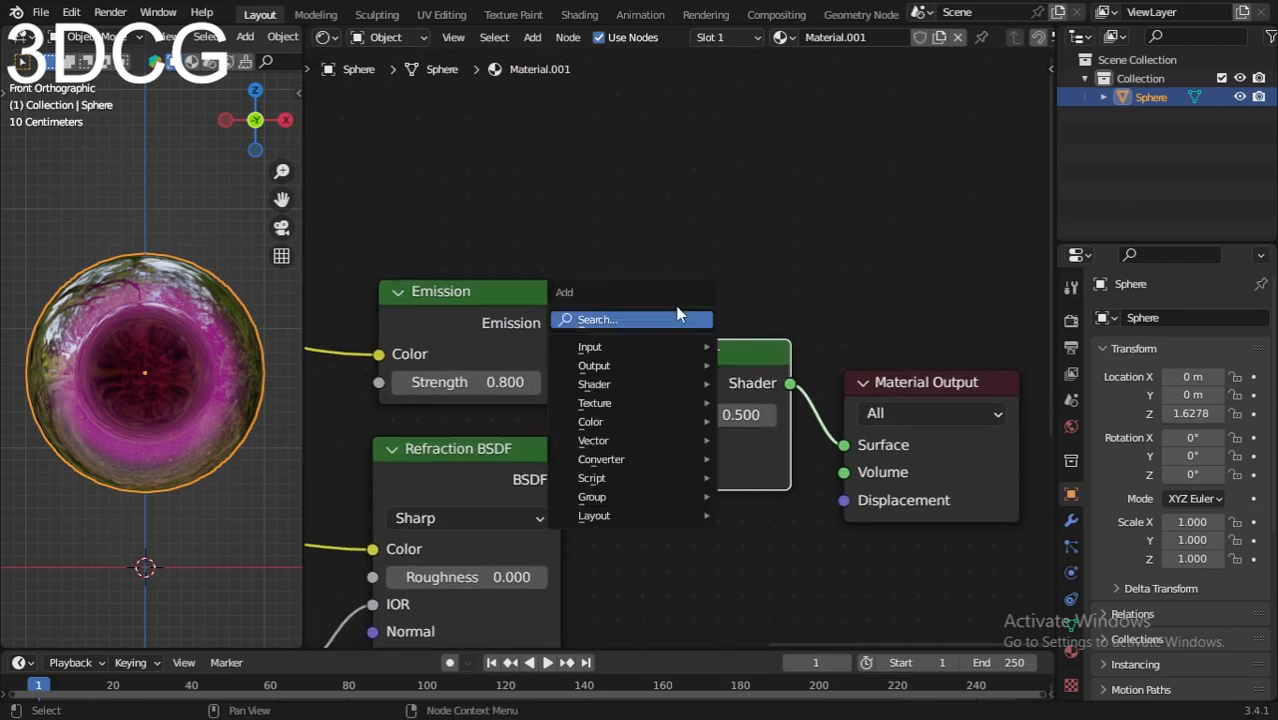
pyautogui.click(678, 319)
pyautogui.write('add')
pyautogui.press('Return')
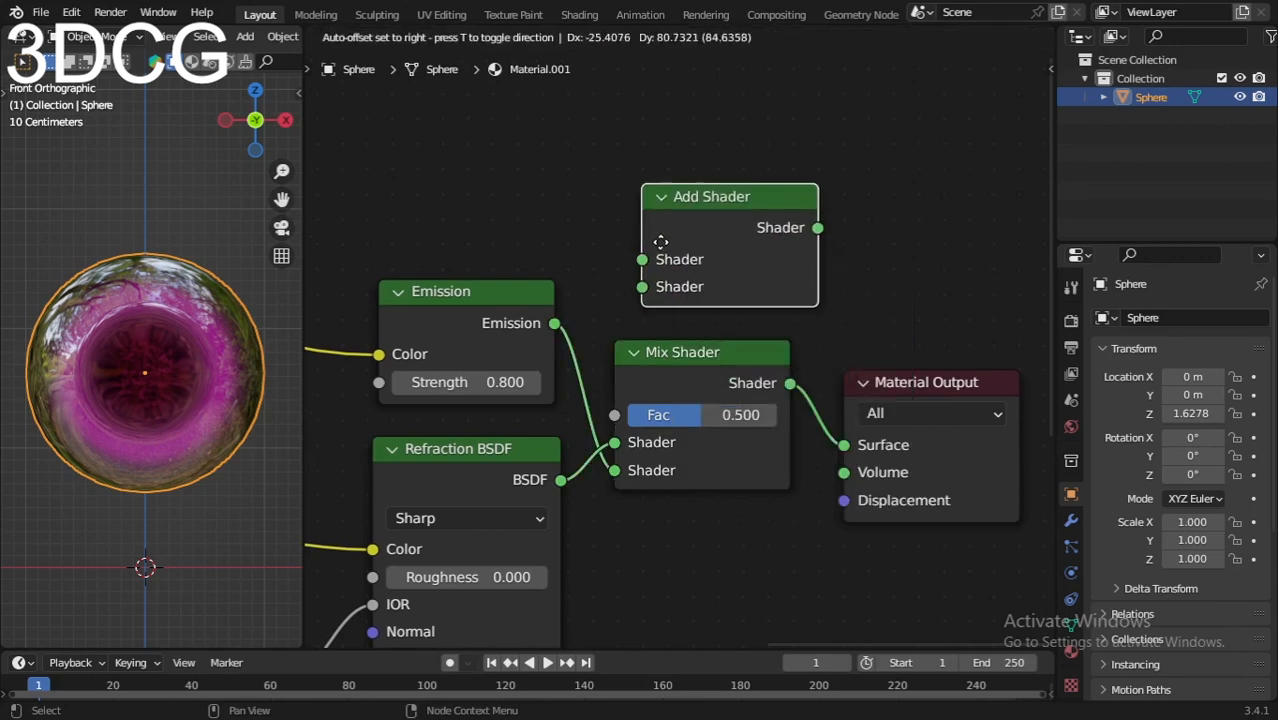
pyautogui.click(661, 242)
# Step: Delete the Mix Shader, put the Add Shader in its place, and wire Emission in and its output to Surface
pyautogui.click(683, 375)
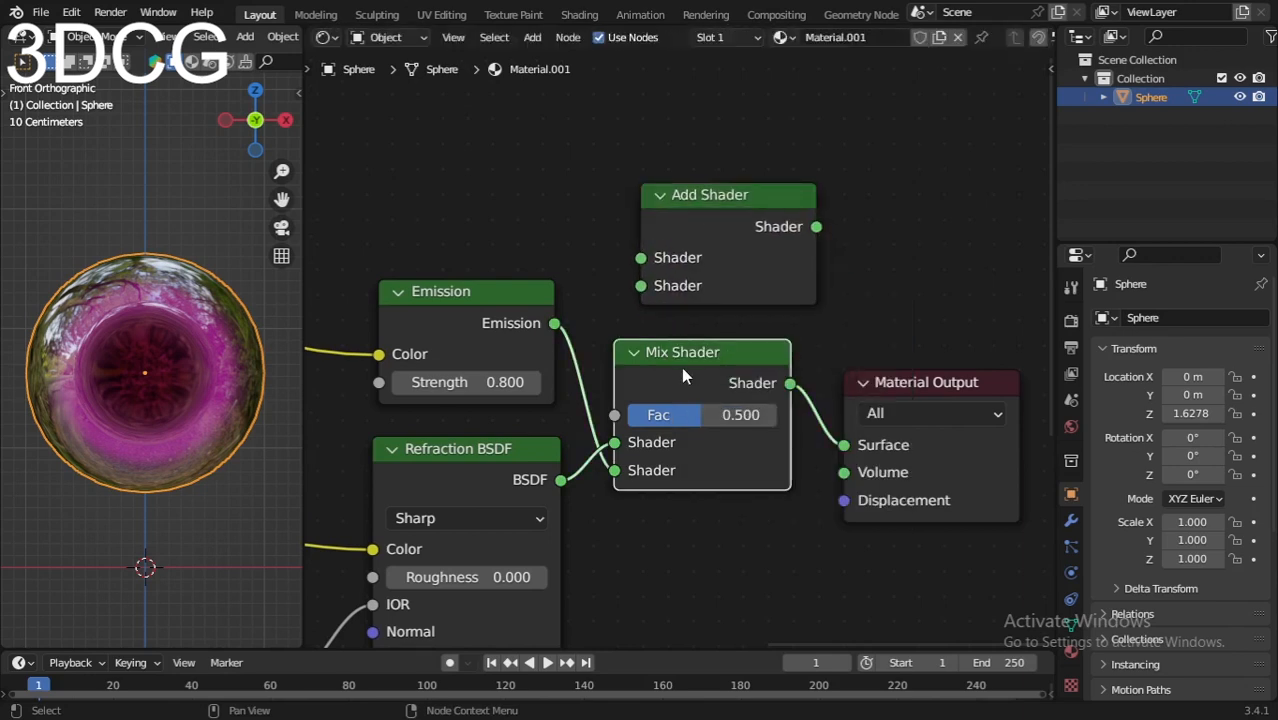
pyautogui.press('Delete')
pyautogui.moveTo(701, 246); pyautogui.dragTo(683, 453)
pyautogui.moveTo(554, 324); pyautogui.dragTo(618, 458)
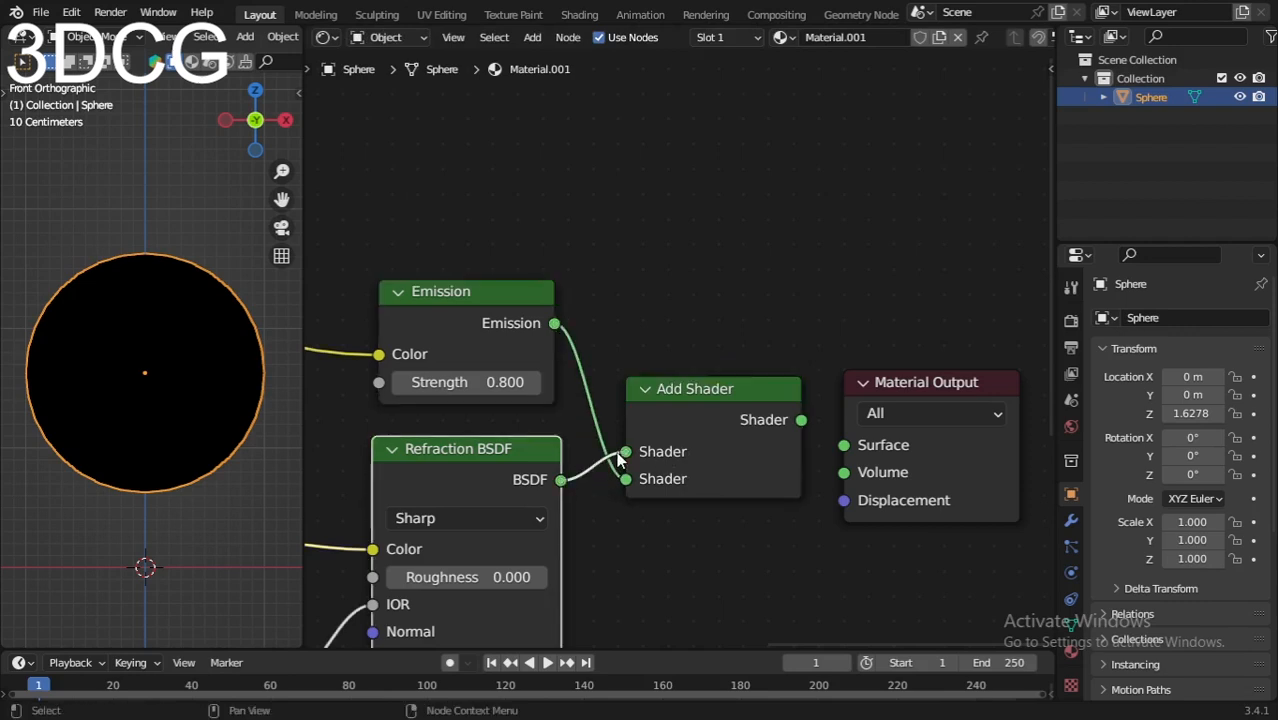
pyautogui.moveTo(800, 420); pyautogui.dragTo(843, 446)
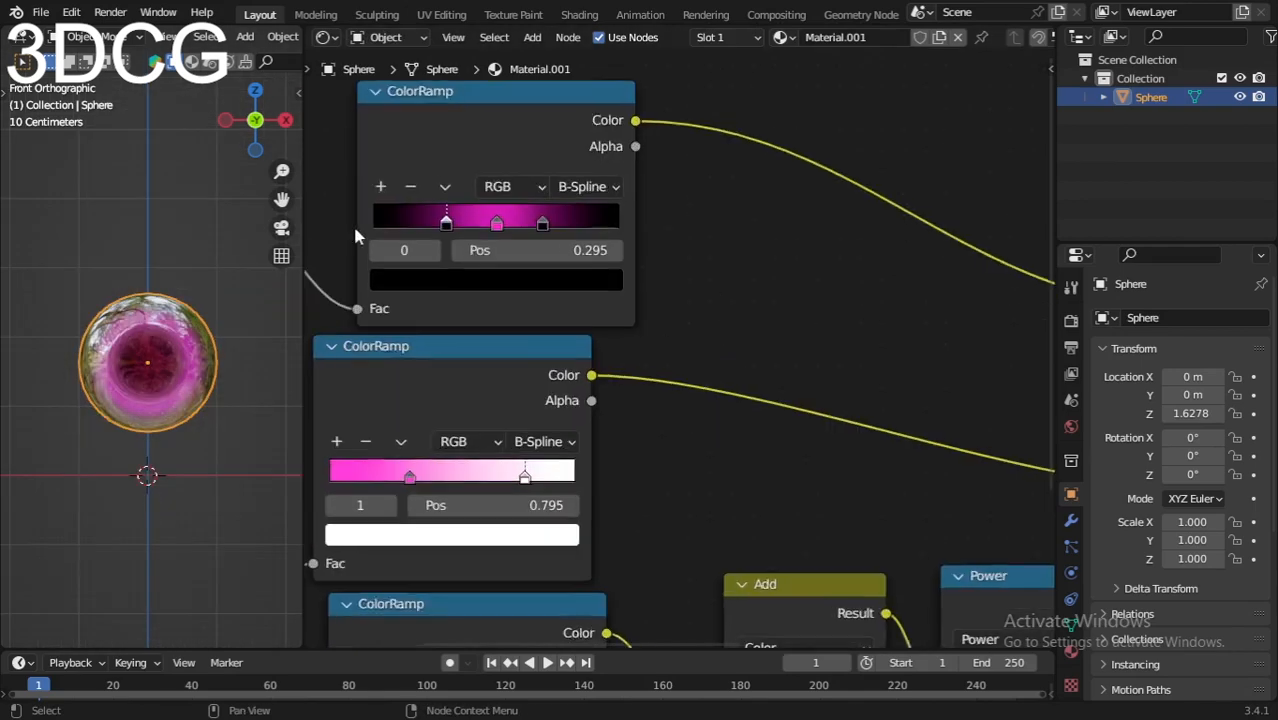
# Step: Move the top ColorRamp's dark stops inward to 0.341 and 0.645
pyautogui.scroll(2, 352, 223)
pyautogui.moveTo(352, 223); pyautogui.dragTo(619, 381, button='middle')
pyautogui.scroll(1, 619, 381)
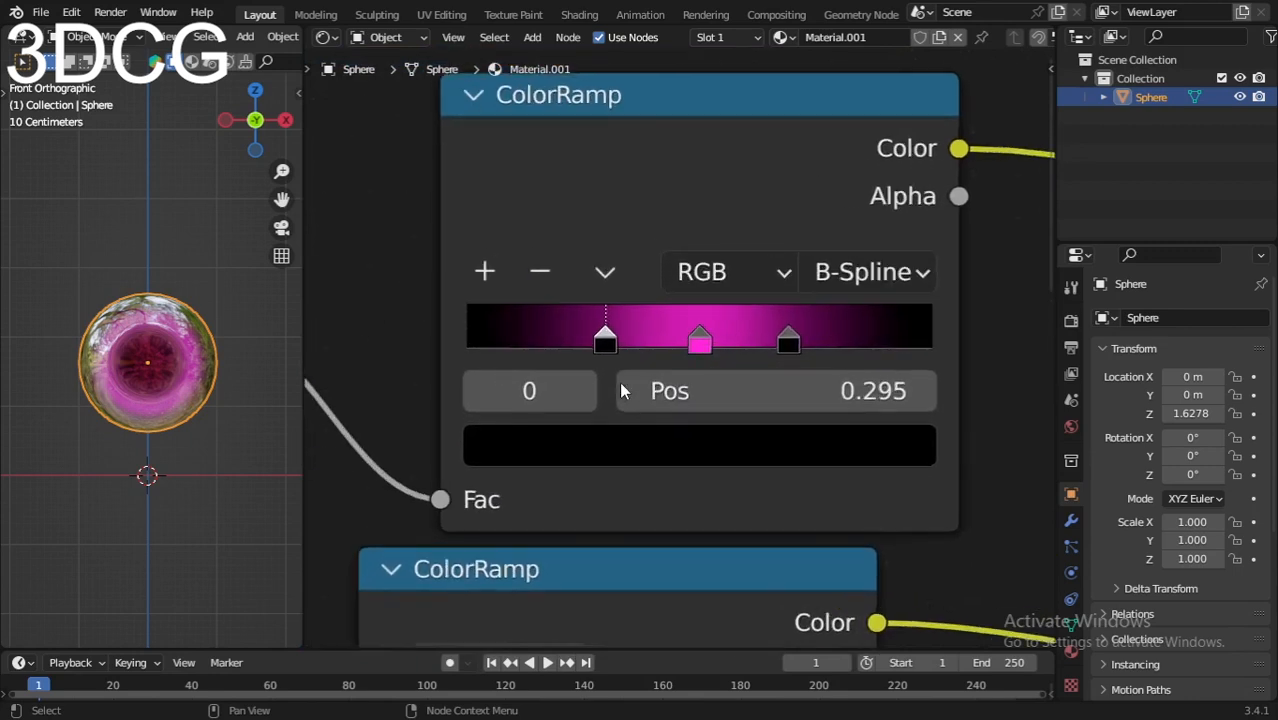
pyautogui.moveTo(604, 342); pyautogui.dragTo(627, 342)
pyautogui.scroll(3, 199, 354)
pyautogui.moveTo(788, 342); pyautogui.dragTo(766, 343)
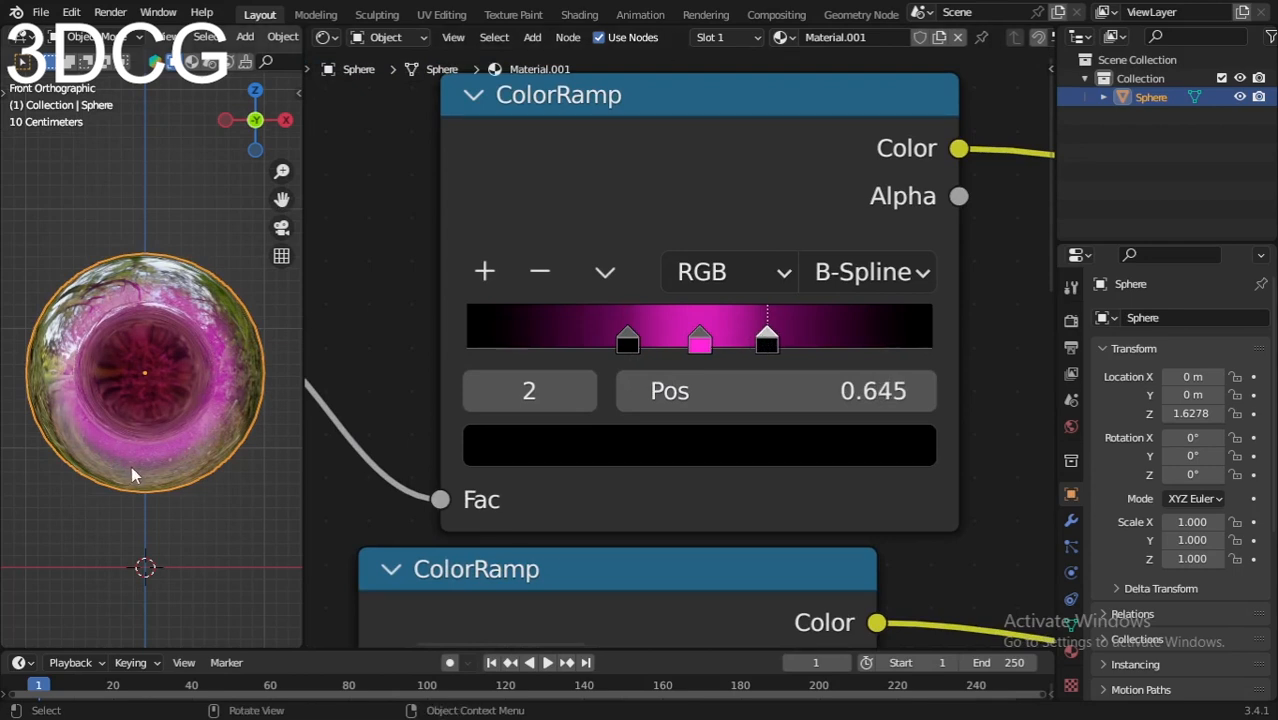
# Step: Switch the viewport shading to preview the glowing magenta orb
pyautogui.scroll(-3, 228, 62)
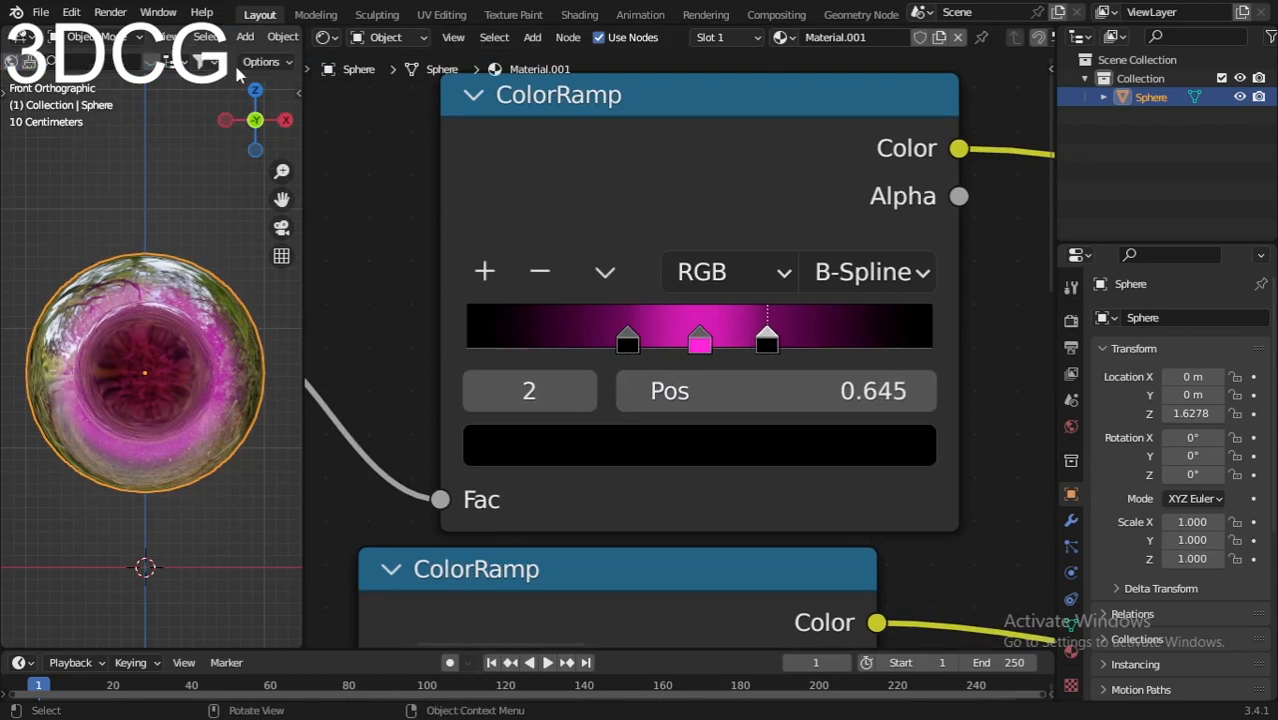
pyautogui.press('z')
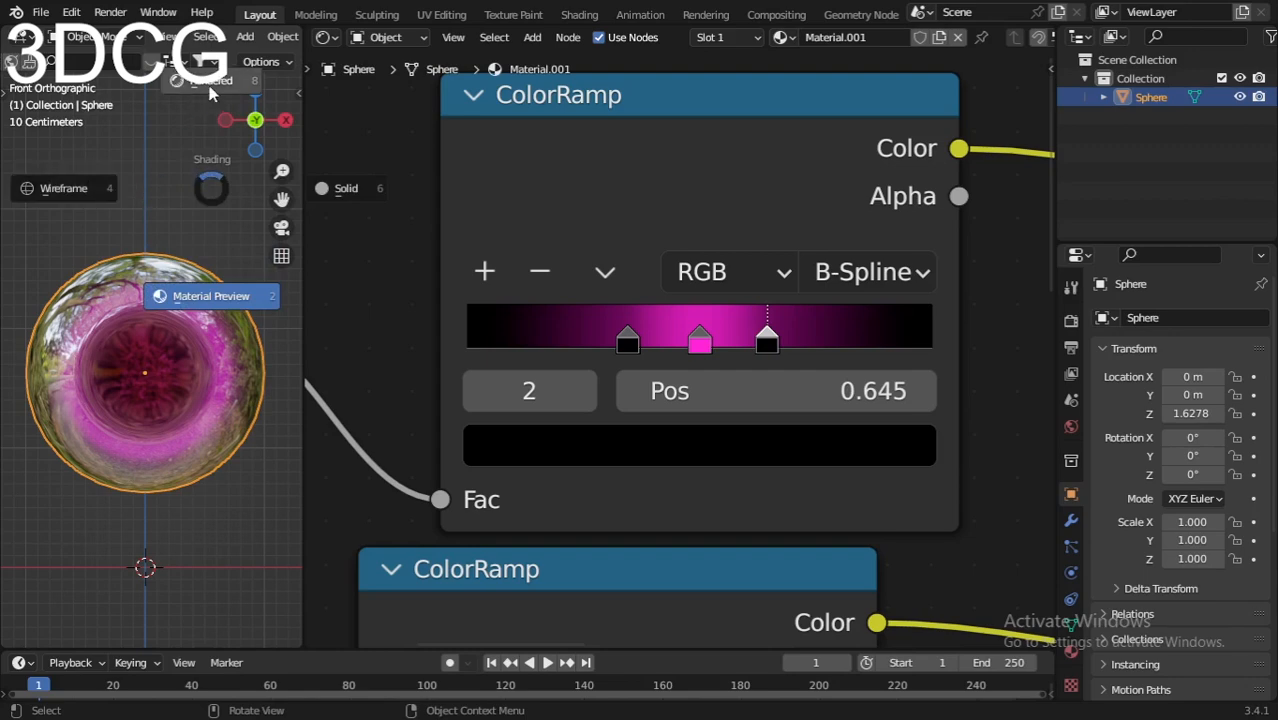
pyautogui.click(157, 289)
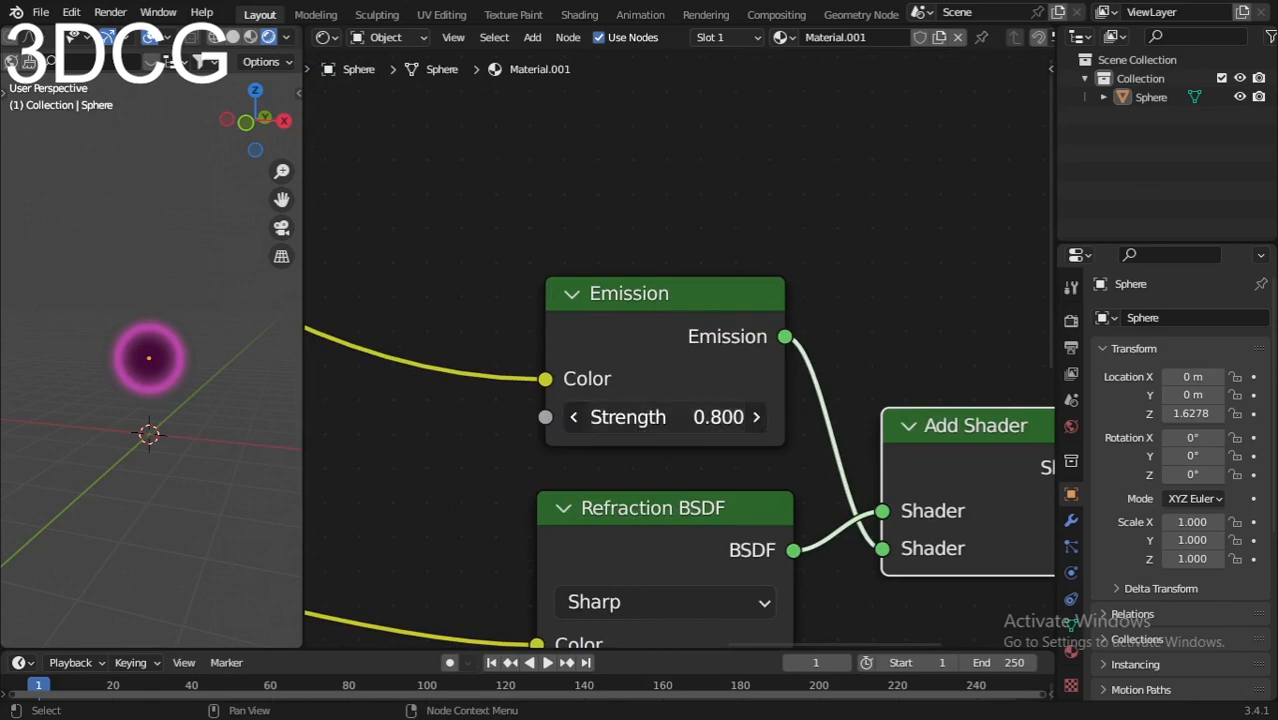
# Step: Raise the Emission Strength to 3.600 for a brighter glow
pyautogui.moveTo(665, 417); pyautogui.dragTo(740, 417)
pyautogui.scroll(4, 137, 379)
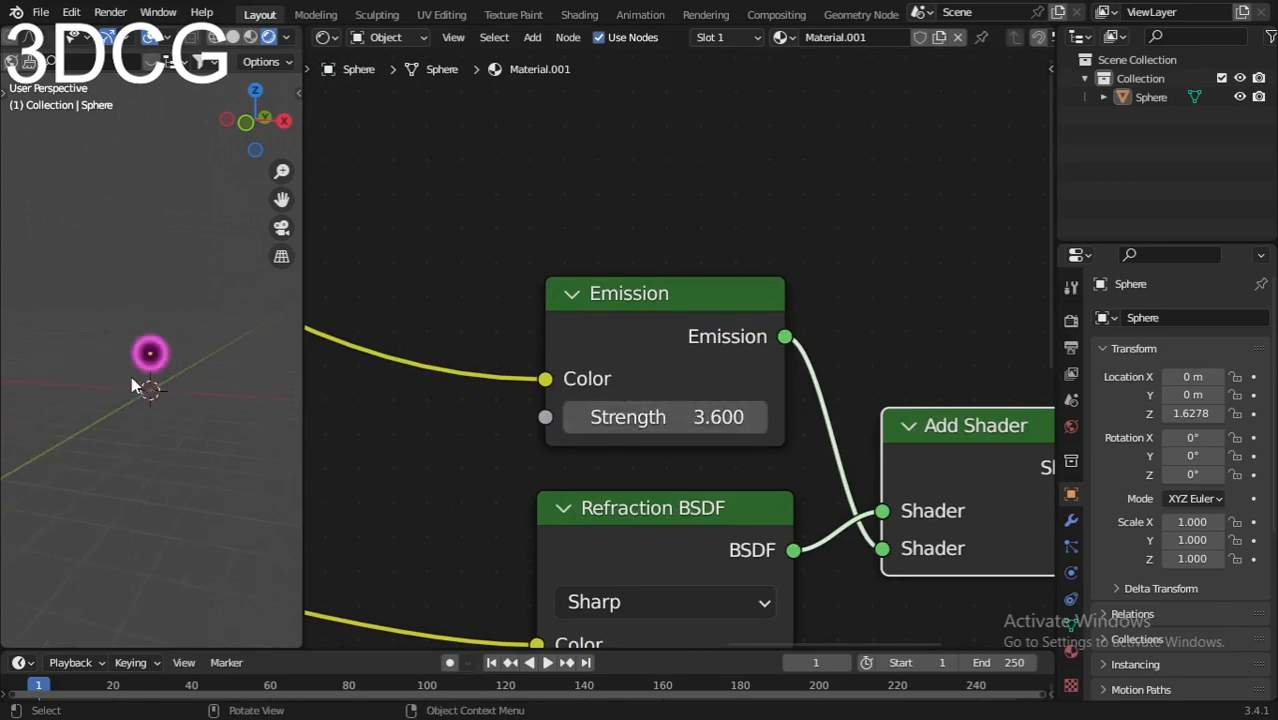
pyautogui.scroll(-4, 158, 376)
pyautogui.moveTo(452, 429); pyautogui.dragTo(642, 437, button='middle')
pyautogui.scroll(-2, 471, 328)
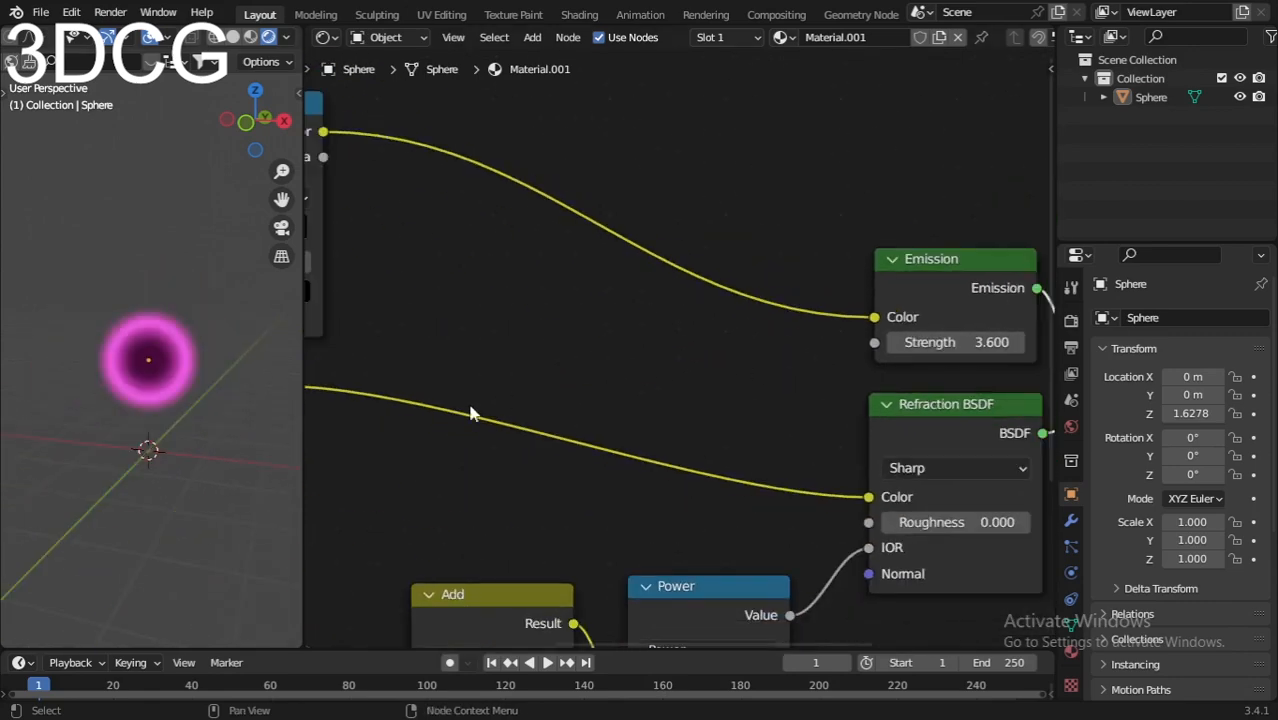
pyautogui.moveTo(471, 328); pyautogui.dragTo(935, 211, button='middle')
pyautogui.scroll(5, 664, 501)
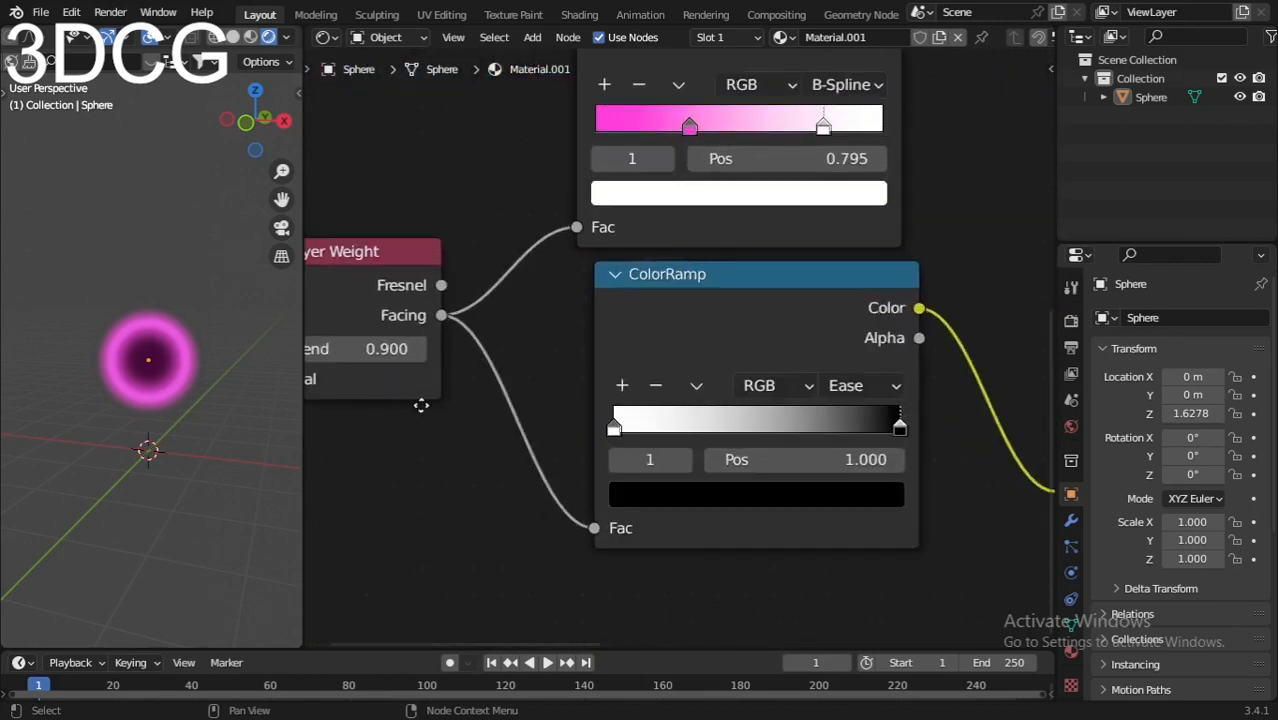
pyautogui.keyDown('shift'); pyautogui.scroll(2, 638, 321); pyautogui.keyUp('shift')
pyautogui.scroll(-2, 637, 330)
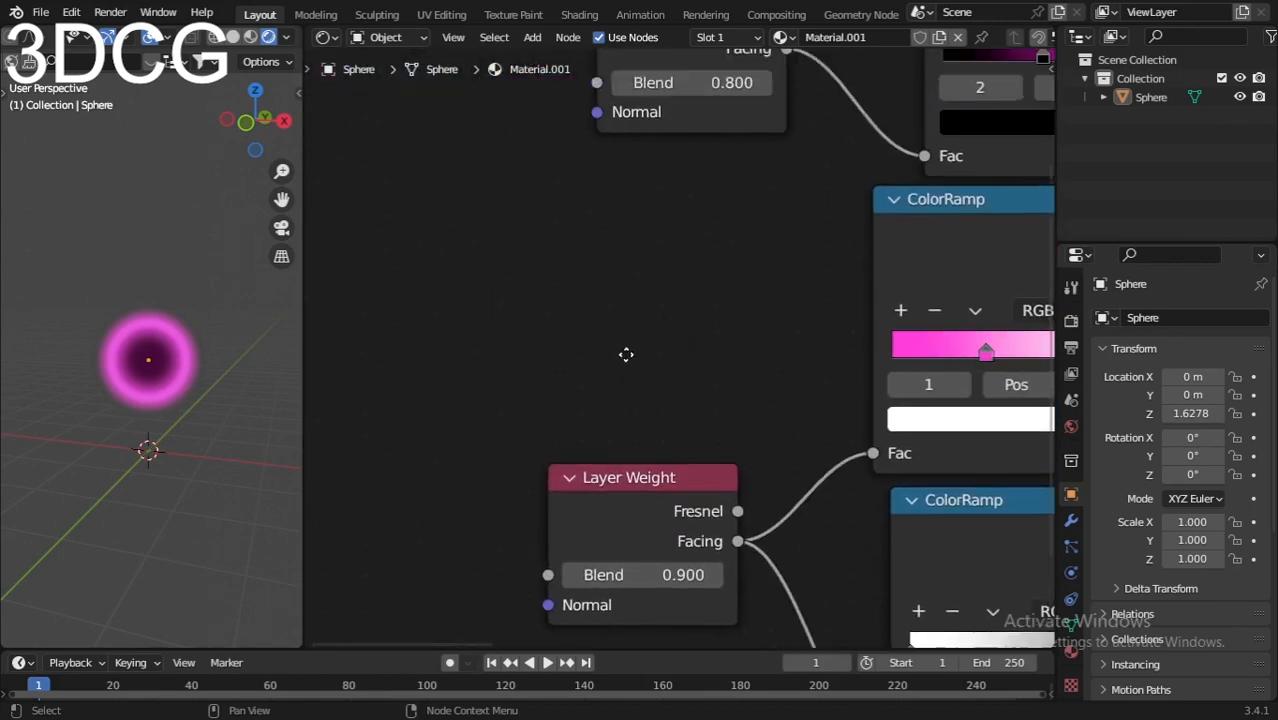
pyautogui.moveTo(637, 330); pyautogui.dragTo(703, 427, button='middle')
pyautogui.scroll(2, 656, 498)
# Step: Try other Layer Weight Blend values, then restore the upper to 0.800 and the lower to 0.900
pyautogui.moveTo(680, 454)
pyautogui.mouseDown()
pyautogui.moveTo(525, 454)
pyautogui.moveTo(730, 454)
pyautogui.moveTo(672, 454)
pyautogui.mouseUp()
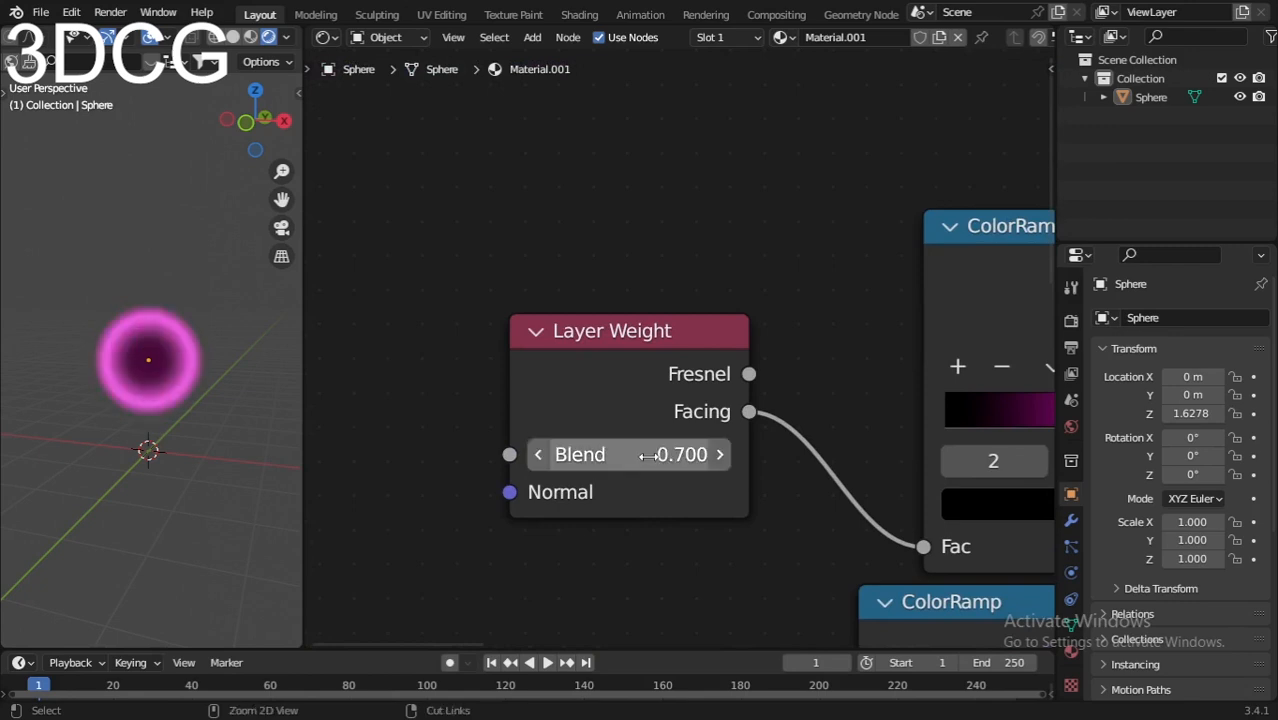
pyautogui.hotkey('ctrl', 'z')
pyautogui.scroll(-3, 632, 520)
pyautogui.moveTo(632, 520); pyautogui.dragTo(601, 269, button='middle')
pyautogui.scroll(-2, 591, 398)
pyautogui.scroll(3, 640, 290)
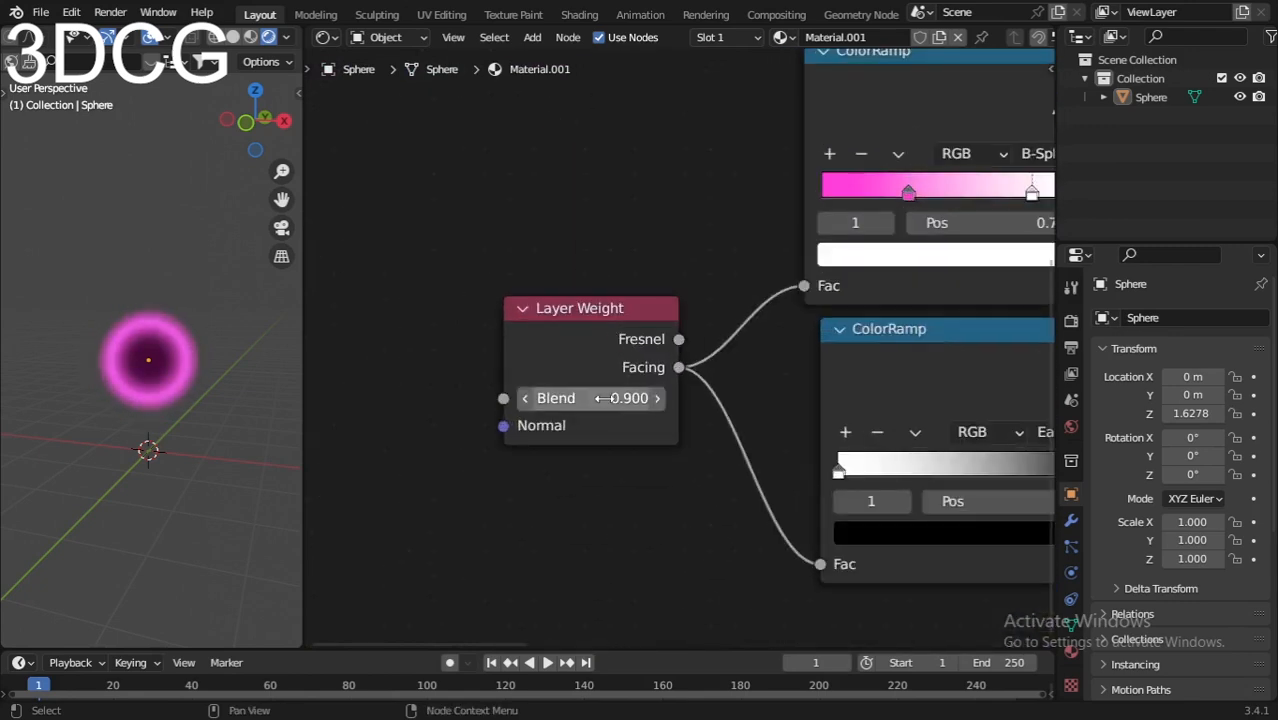
pyautogui.moveTo(630, 398); pyautogui.dragTo(460, 398)
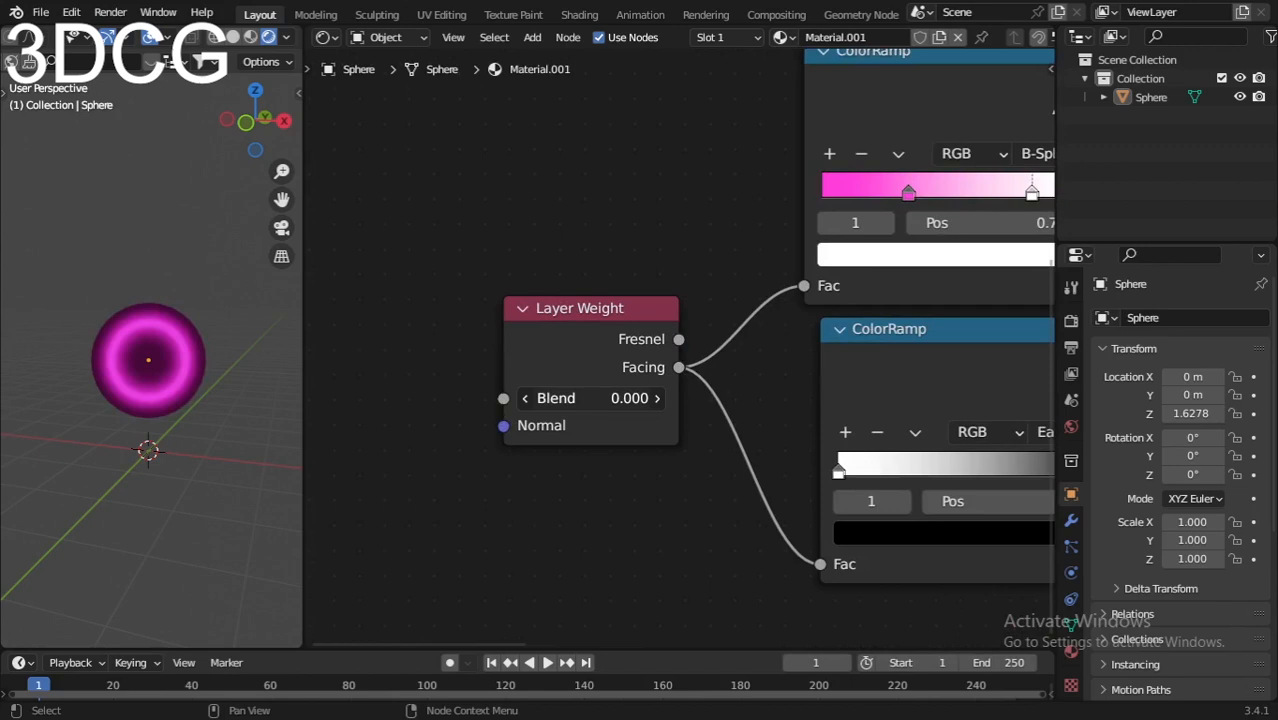
pyautogui.moveTo(590, 398); pyautogui.dragTo(630, 398)
# Step: Pan across the finished node tree and select the top ColorRamp node
pyautogui.scroll(-3, 652, 438)
pyautogui.moveTo(652, 438); pyautogui.dragTo(520, 442, button='middle')
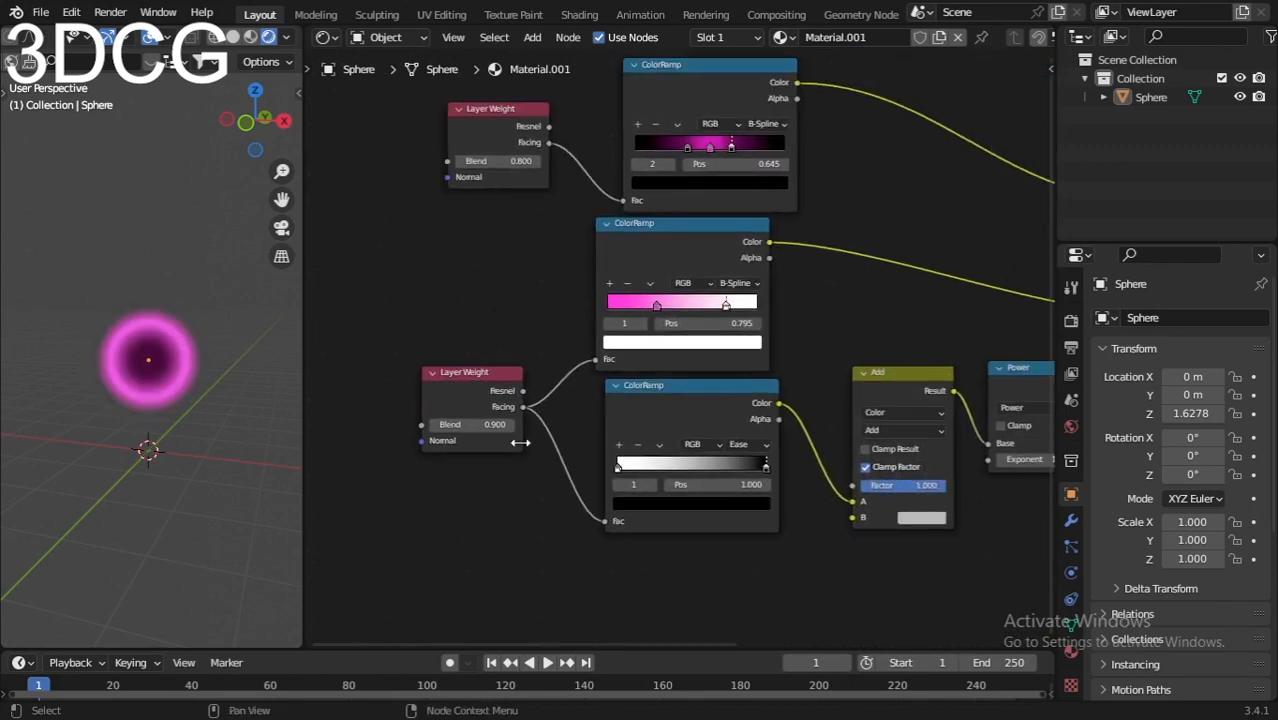
pyautogui.scroll(-2, 520, 442)
pyautogui.moveTo(1040, 400); pyautogui.dragTo(727, 388, button='middle')
pyautogui.scroll(2, 727, 388)
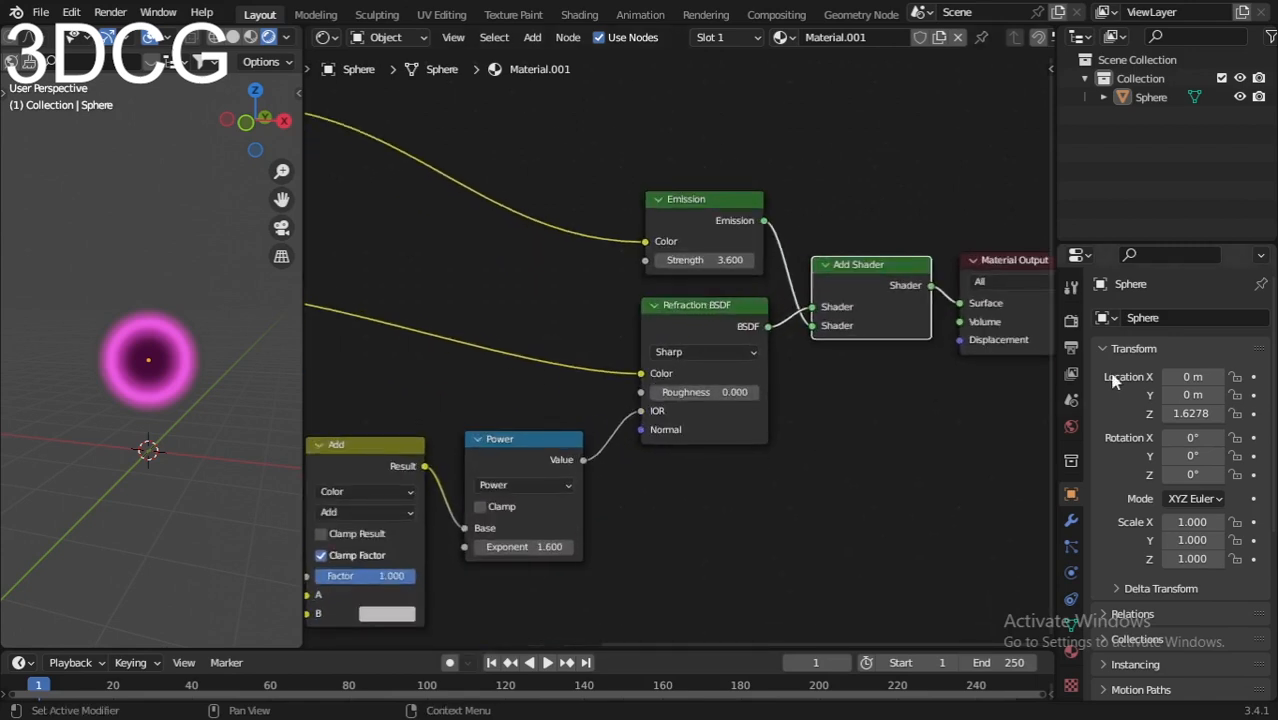
pyautogui.scroll(-4, 614, 464)
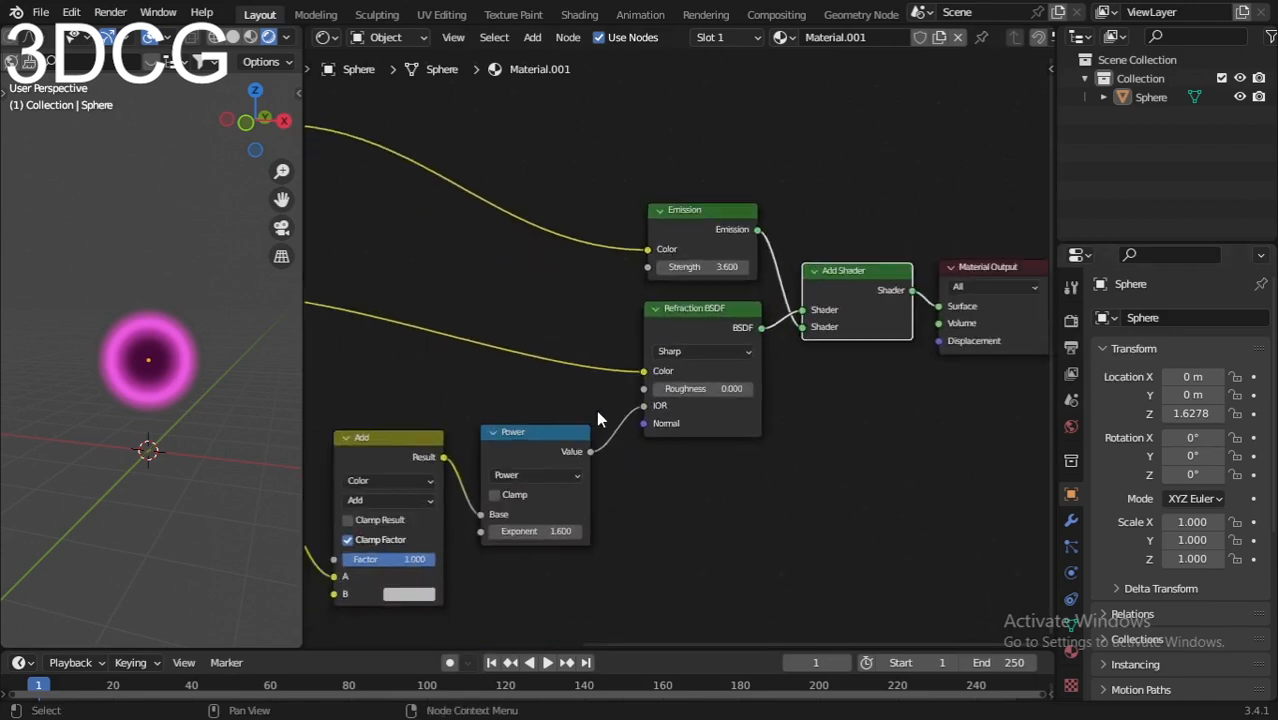
pyautogui.moveTo(503, 328); pyautogui.dragTo(704, 312, button='middle')
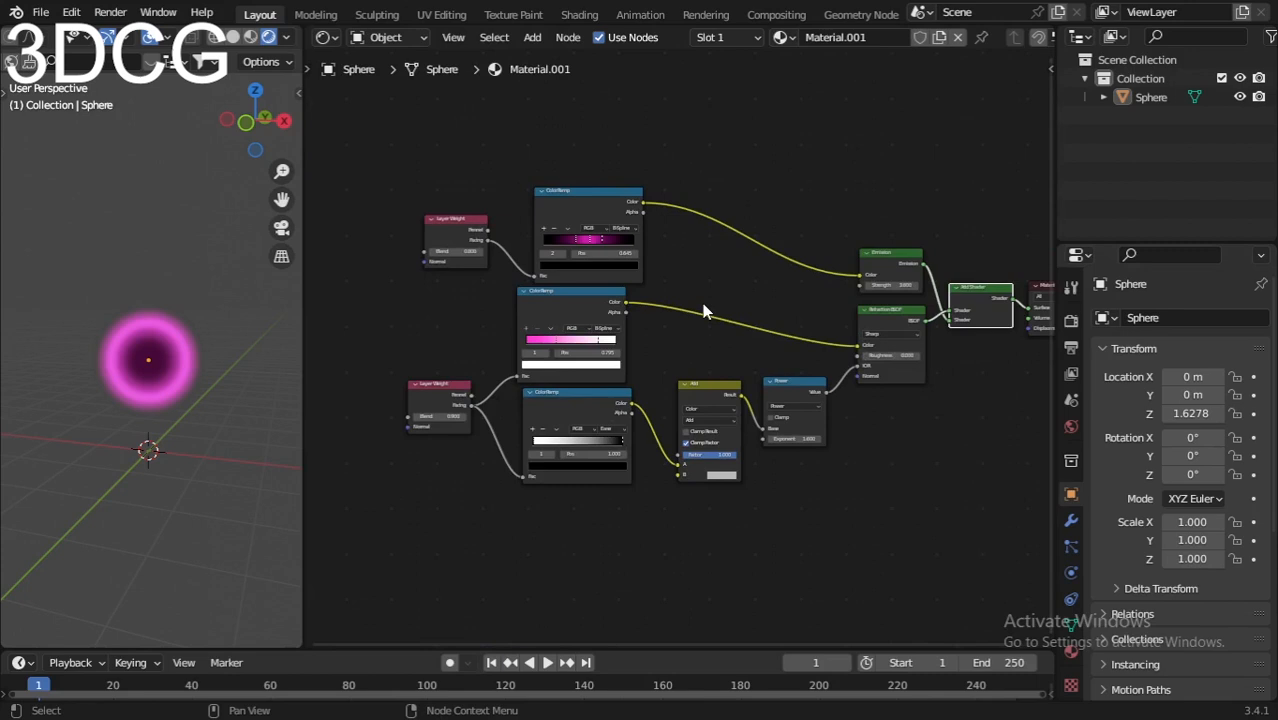
pyautogui.click(603, 206)
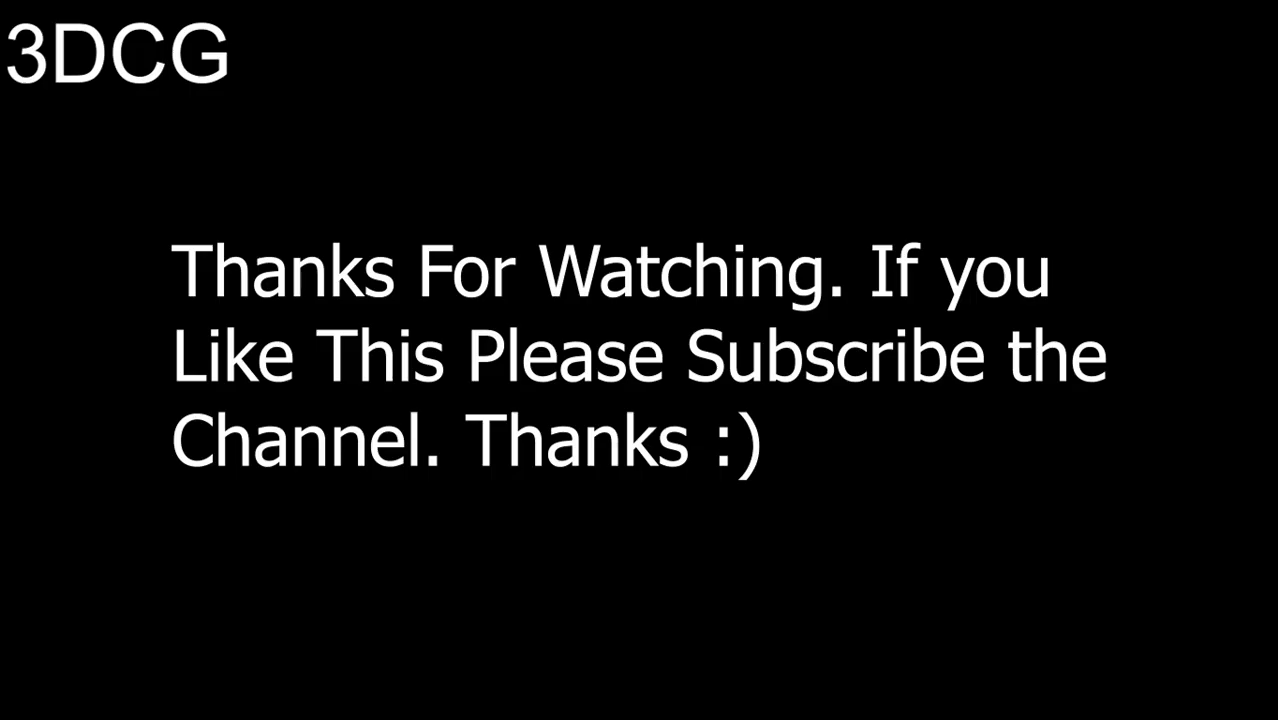